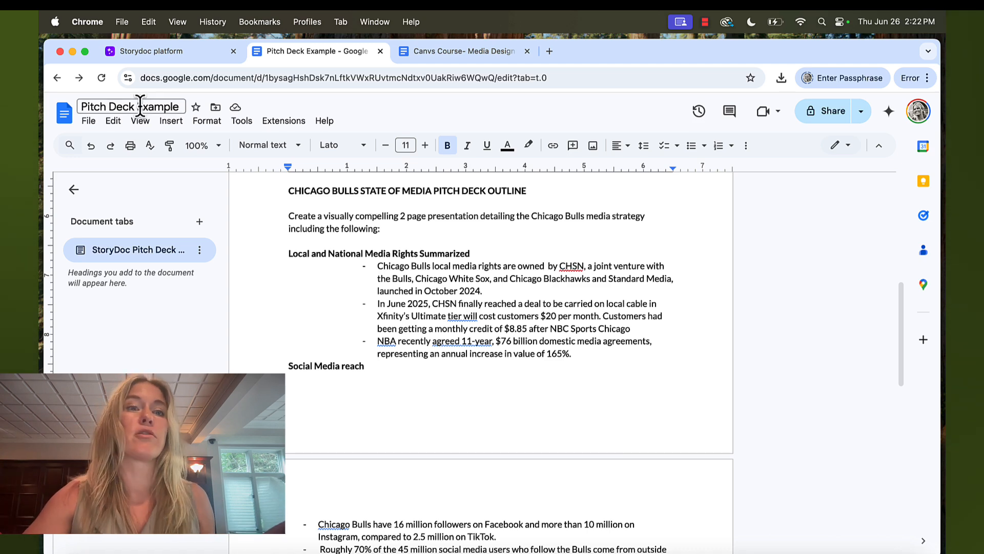
Look over the existing Storydoc stories and the Project 1 State of Sports Media rubric in the Canvas course document
{"action": "left_click", "coordinate": [159, 52]}
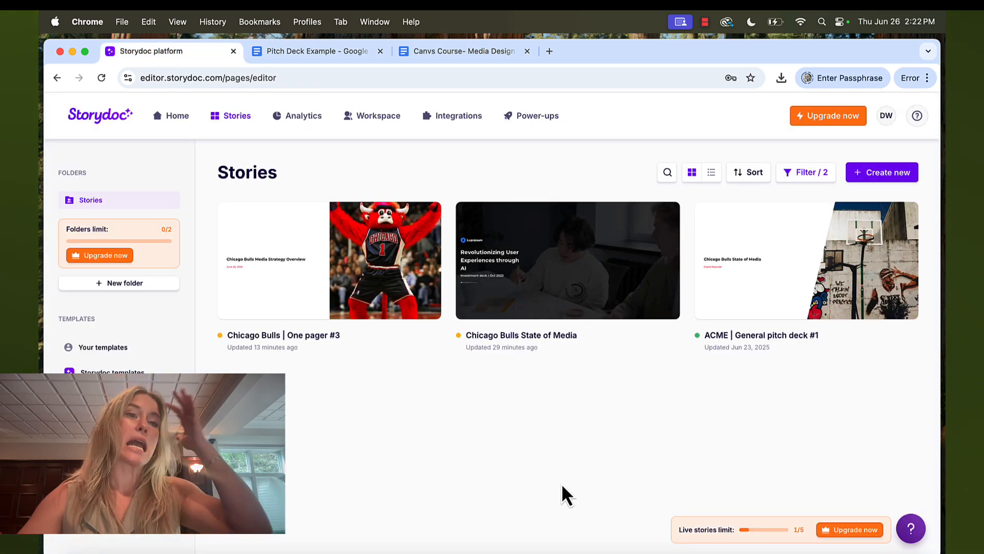
{"action": "mouse_move", "coordinate": [519, 214]}
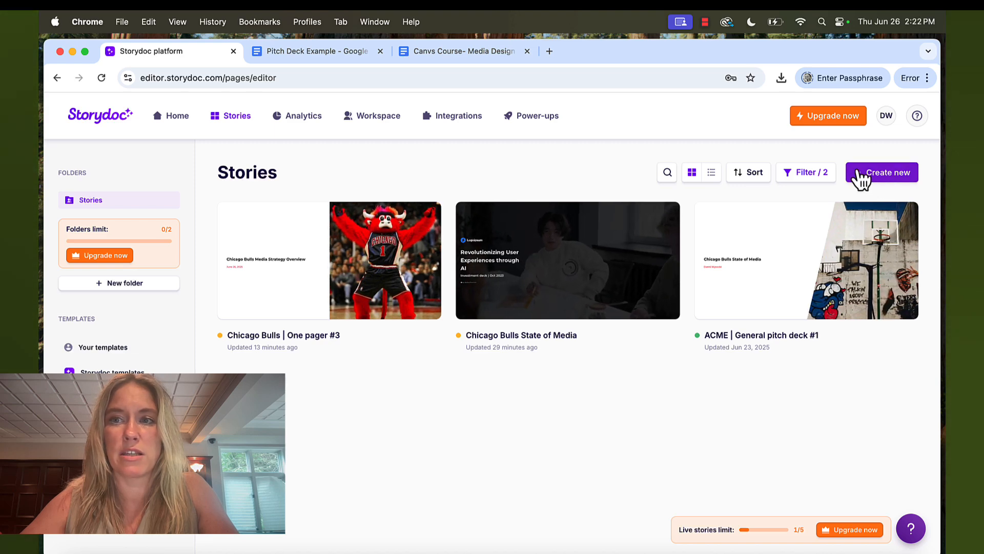
{"action": "left_click", "coordinate": [432, 51]}
{"action": "left_click", "coordinate": [405, 308]}
{"action": "scroll", "coordinate": [405, 307], "scroll_direction": "up", "scroll_amount": 1}
{"action": "scroll", "coordinate": [405, 307], "scroll_direction": "up", "scroll_amount": 2}
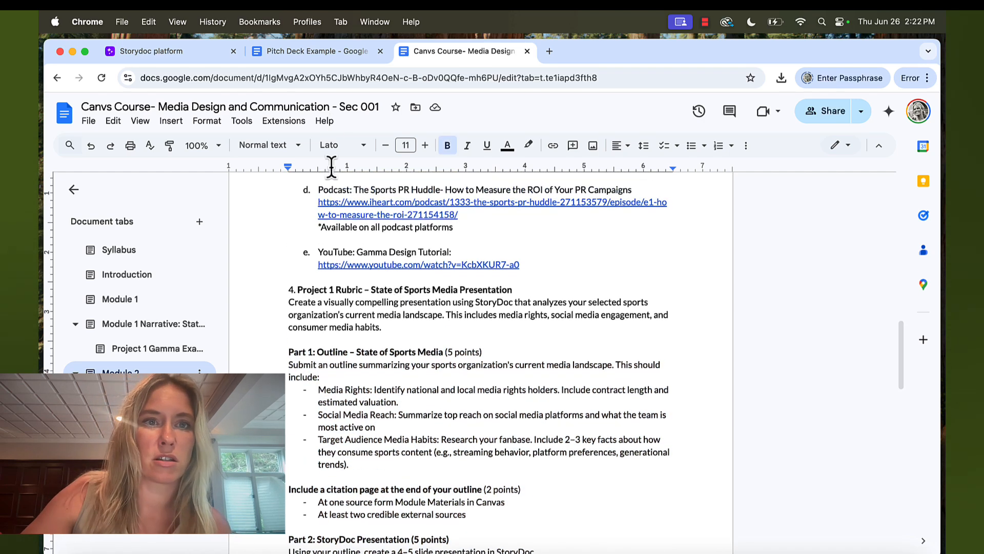
Review the assignment requirements, the Chicago Bulls state of media outline and the sources in the Pitch Deck Example document
{"action": "left_click", "coordinate": [348, 51]}
{"action": "scroll", "coordinate": [494, 353], "scroll_direction": "up", "scroll_amount": 10}
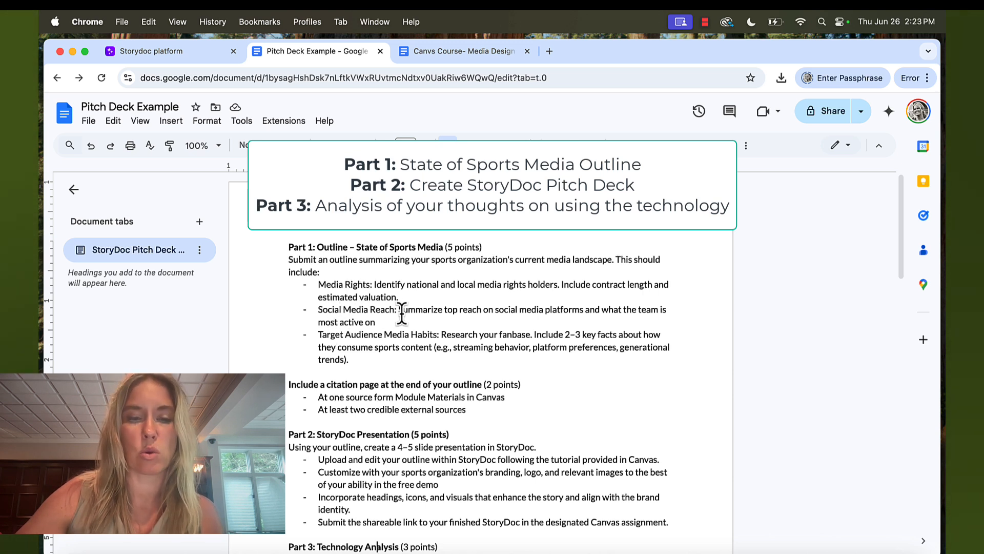
{"action": "scroll", "coordinate": [385, 343], "scroll_direction": "down", "scroll_amount": 3}
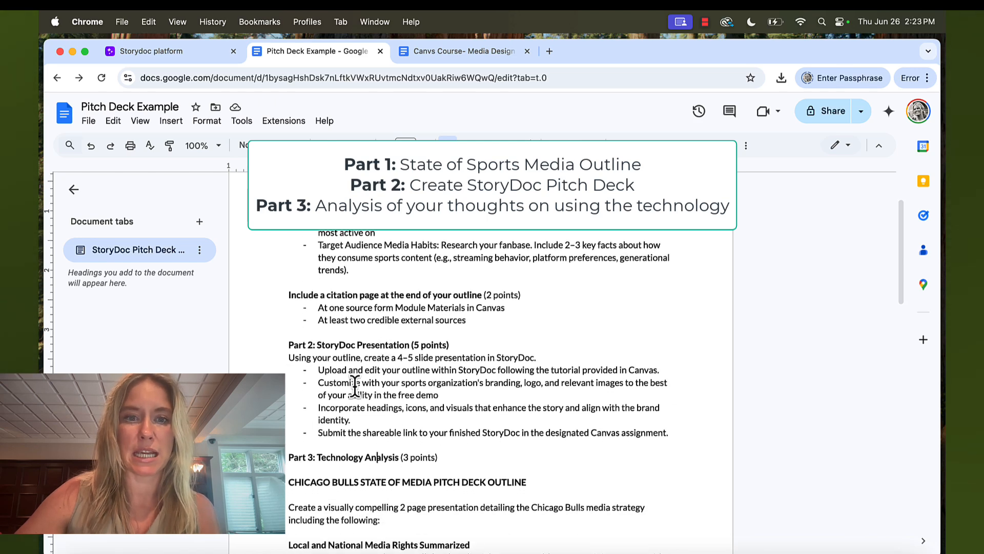
{"action": "scroll", "coordinate": [397, 313], "scroll_direction": "down", "scroll_amount": 3}
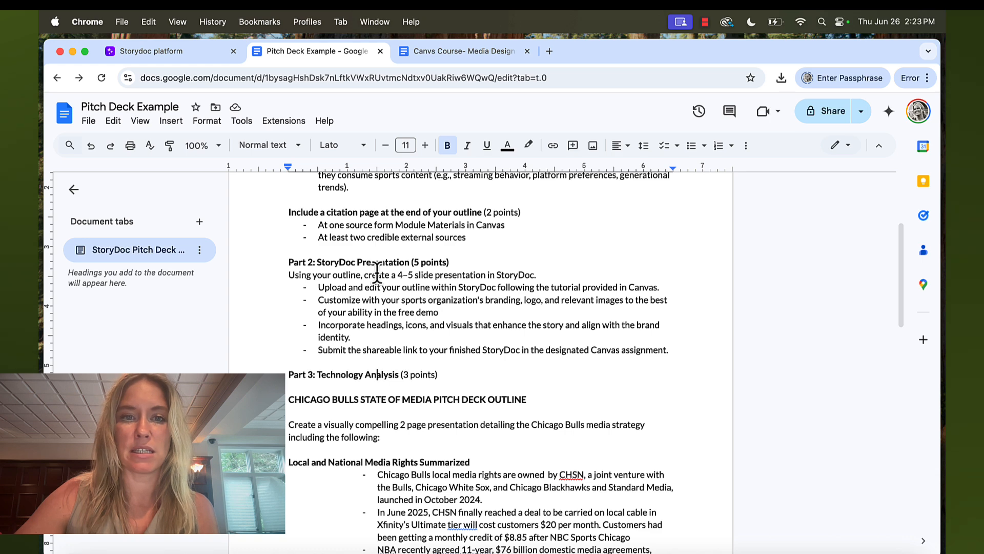
{"action": "scroll", "coordinate": [341, 293], "scroll_direction": "down", "scroll_amount": 6}
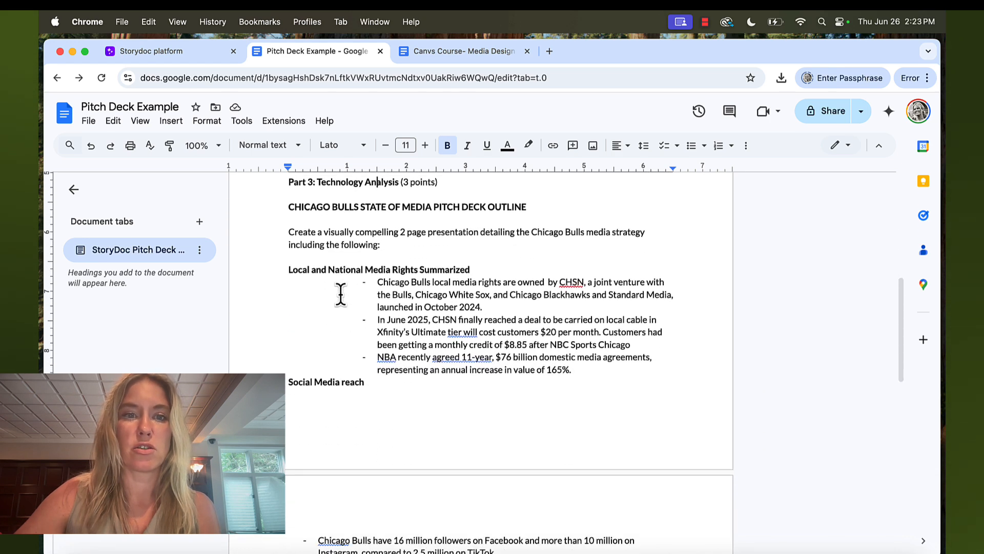
{"action": "scroll", "coordinate": [306, 338], "scroll_direction": "down", "scroll_amount": 2}
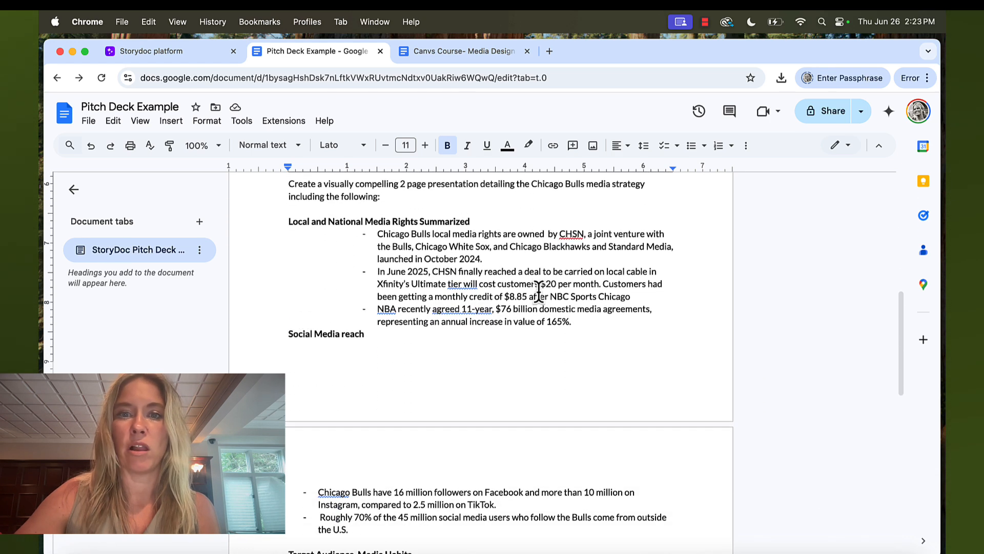
{"action": "scroll", "coordinate": [522, 348], "scroll_direction": "down", "scroll_amount": 1}
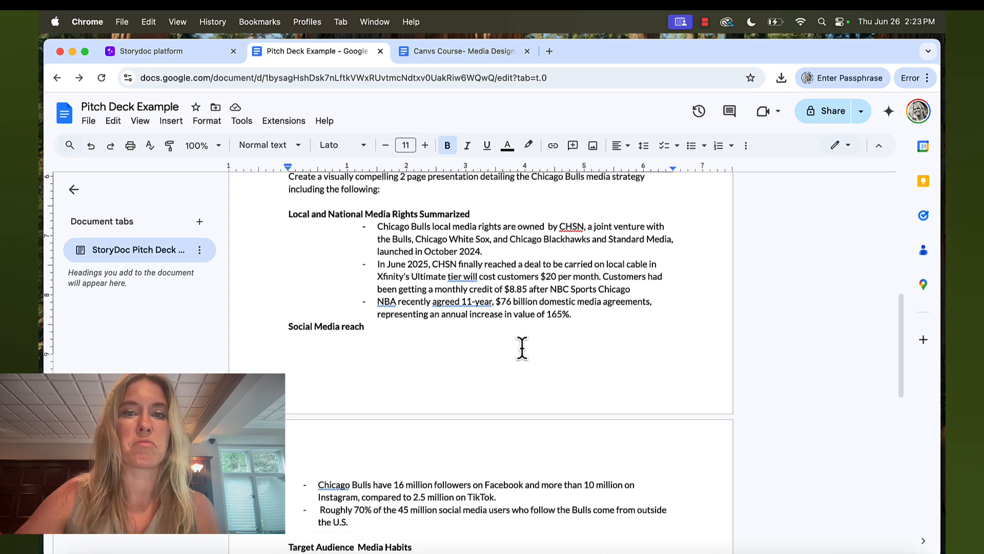
{"action": "scroll", "coordinate": [457, 325], "scroll_direction": "down", "scroll_amount": 2}
{"action": "scroll", "coordinate": [457, 325], "scroll_direction": "up", "scroll_amount": 2}
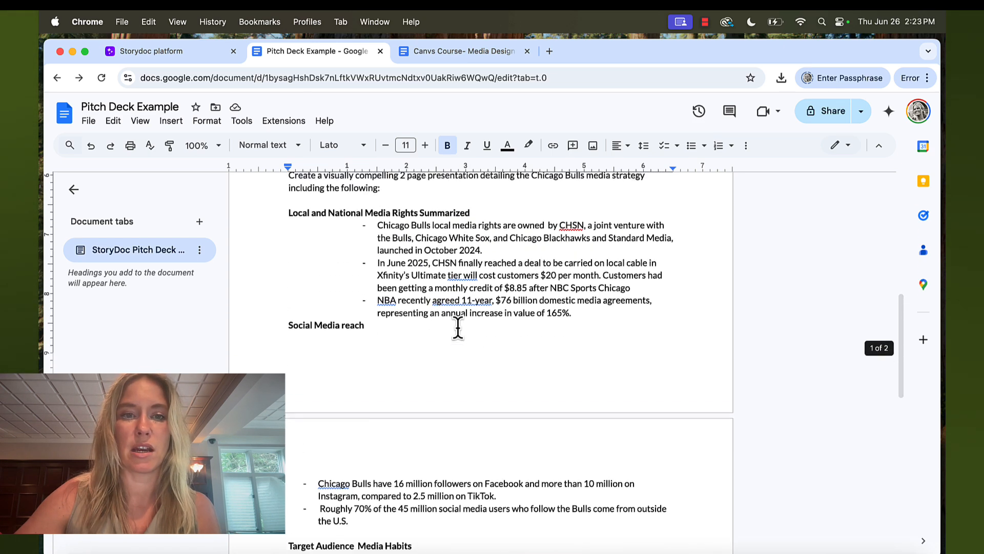
{"action": "scroll", "coordinate": [375, 365], "scroll_direction": "down", "scroll_amount": 11}
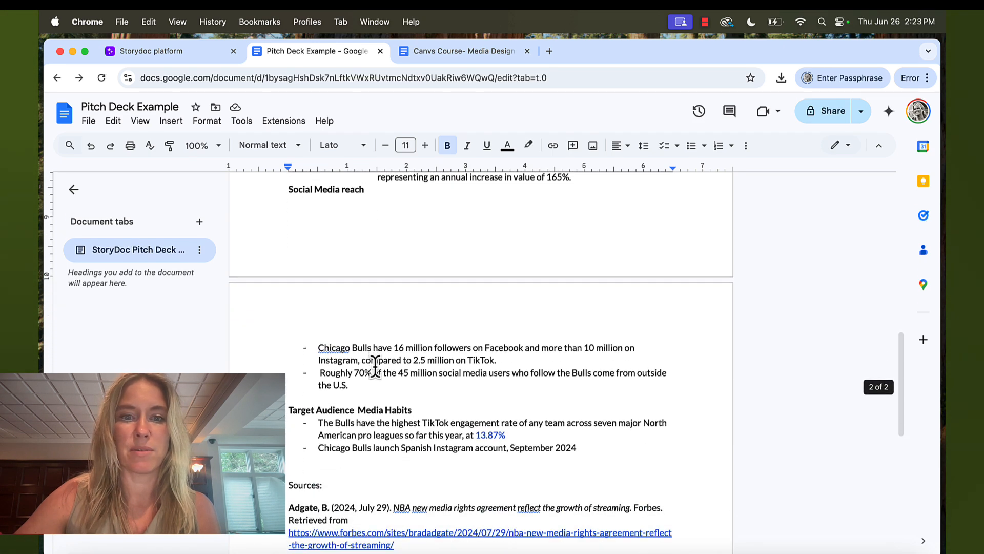
{"action": "scroll", "coordinate": [375, 366], "scroll_direction": "down", "scroll_amount": 4}
{"action": "scroll", "coordinate": [375, 365], "scroll_direction": "up", "scroll_amount": 20}
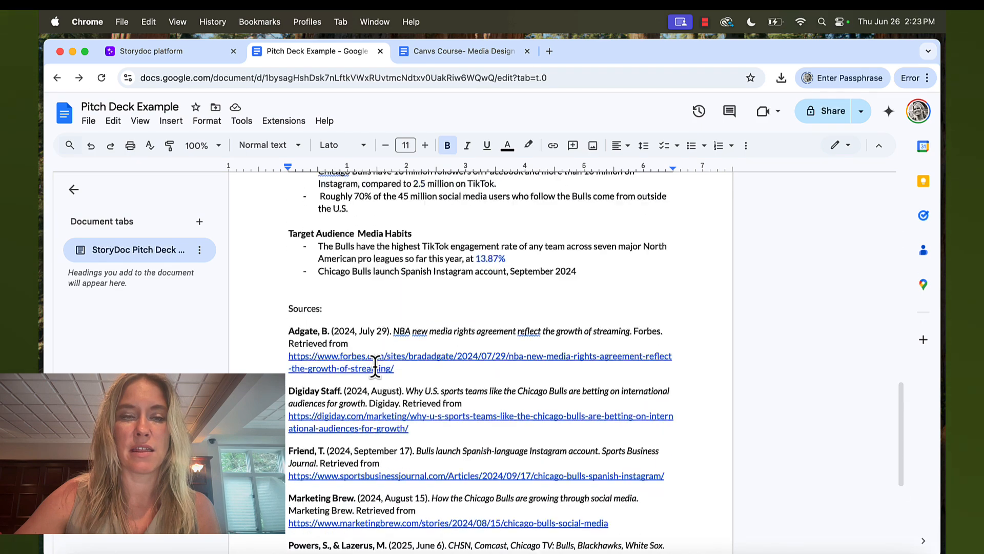
{"action": "scroll", "coordinate": [375, 366], "scroll_direction": "up", "scroll_amount": 8}
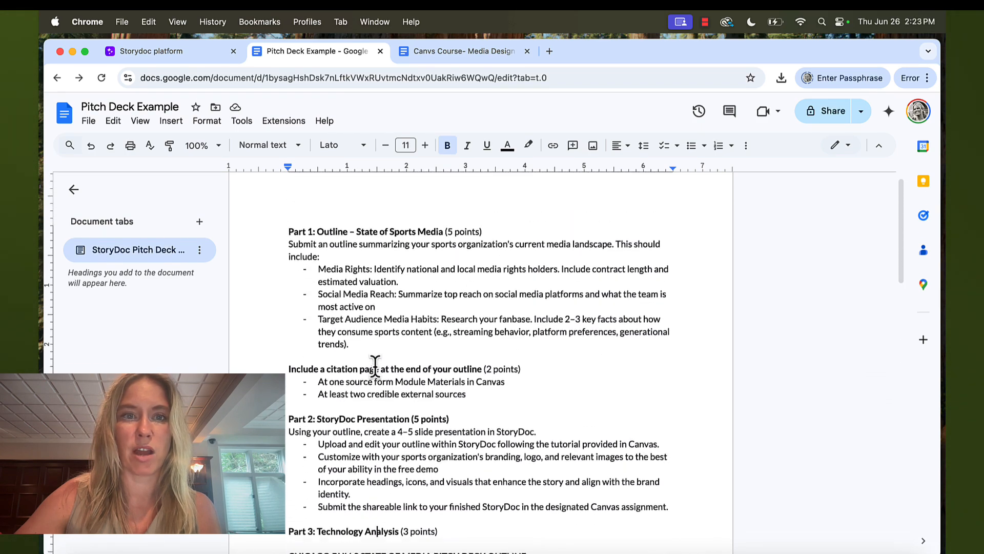
Switch to Storydoc and start a new story with the AI generator, choosing One-pager and the One pager kind
{"action": "left_click", "coordinate": [151, 53]}
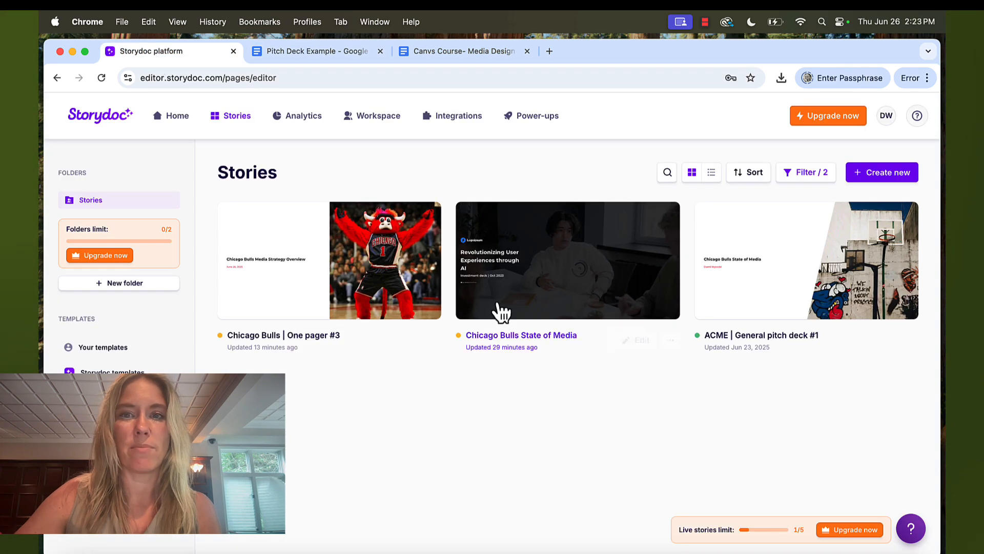
{"action": "left_click", "coordinate": [871, 177]}
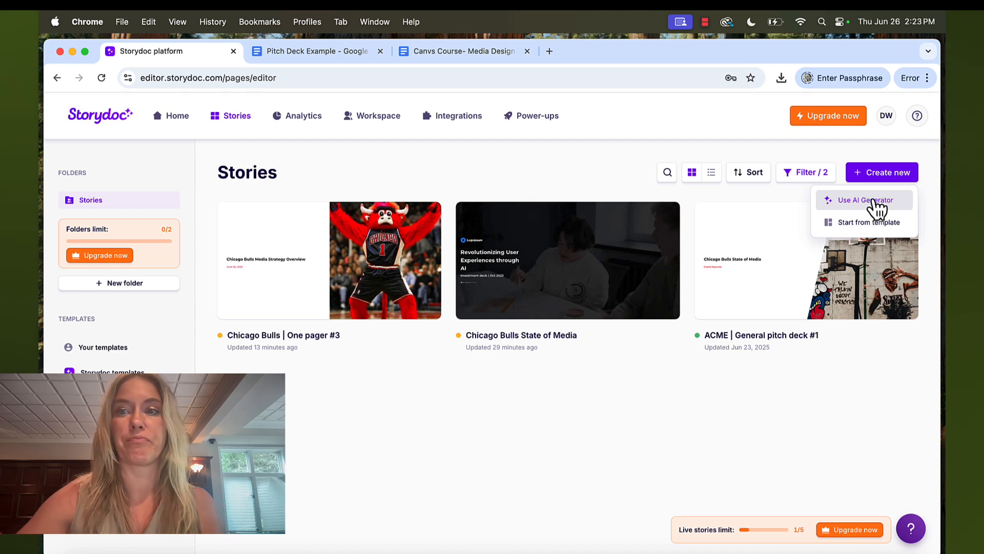
{"action": "left_click", "coordinate": [873, 201]}
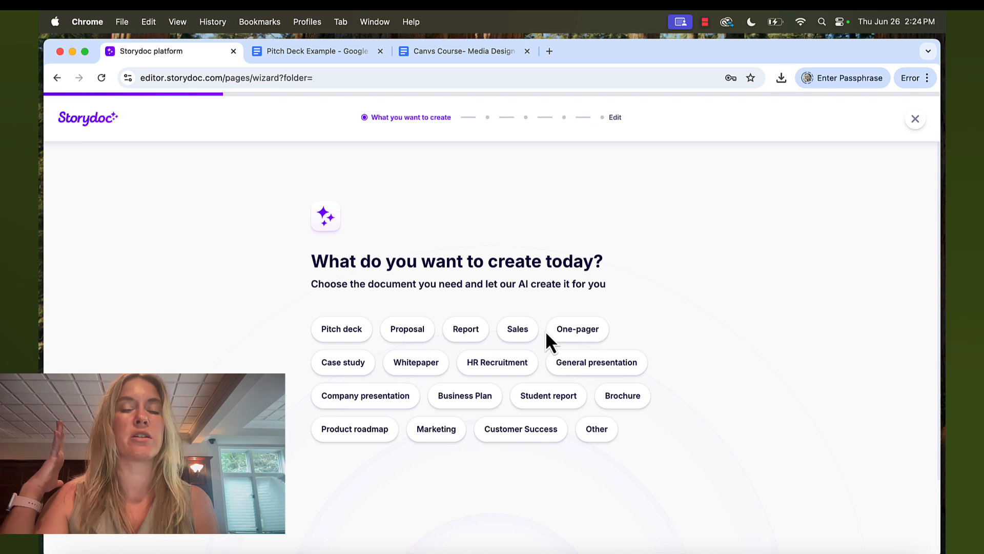
{"action": "left_click", "coordinate": [579, 332]}
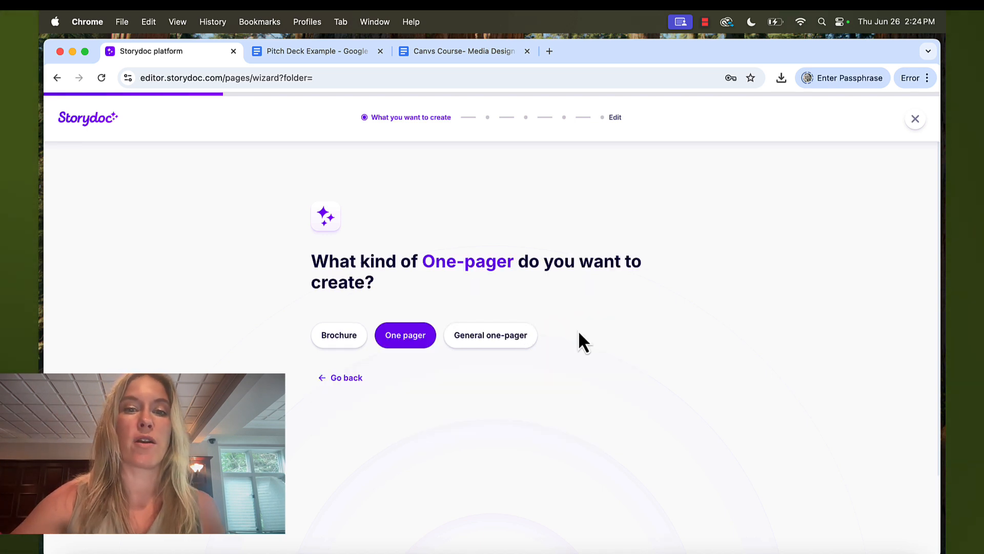
{"action": "left_click", "coordinate": [404, 345]}
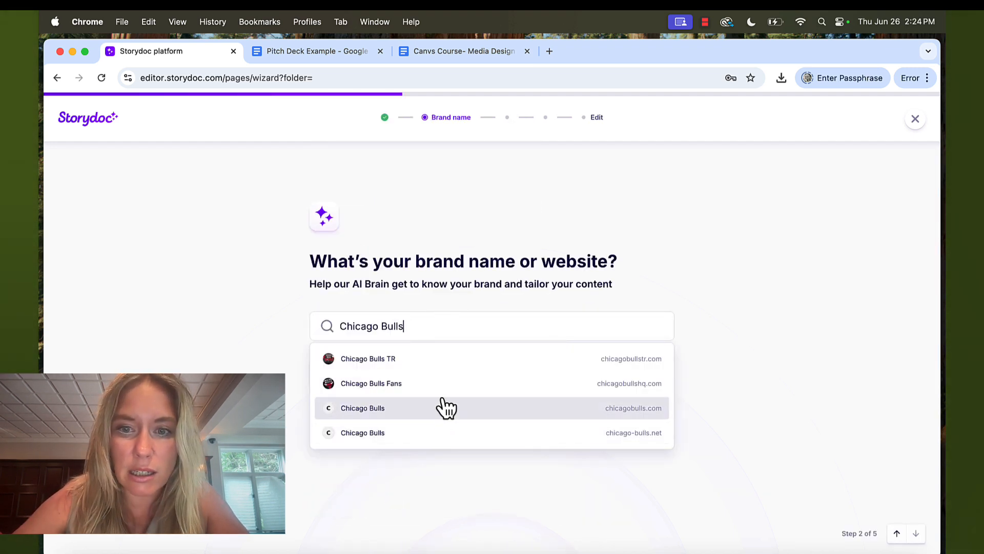
Set the brand to Chicago Bulls using the suggestion for chicagobulls.com, and continue to the details
{"action": "left_click", "coordinate": [757, 329]}
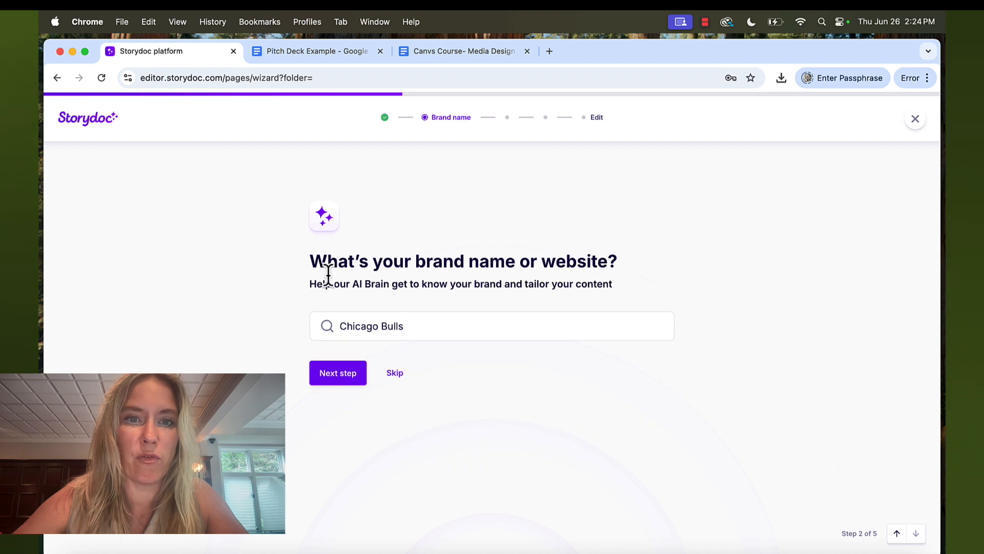
{"action": "left_click", "coordinate": [472, 327]}
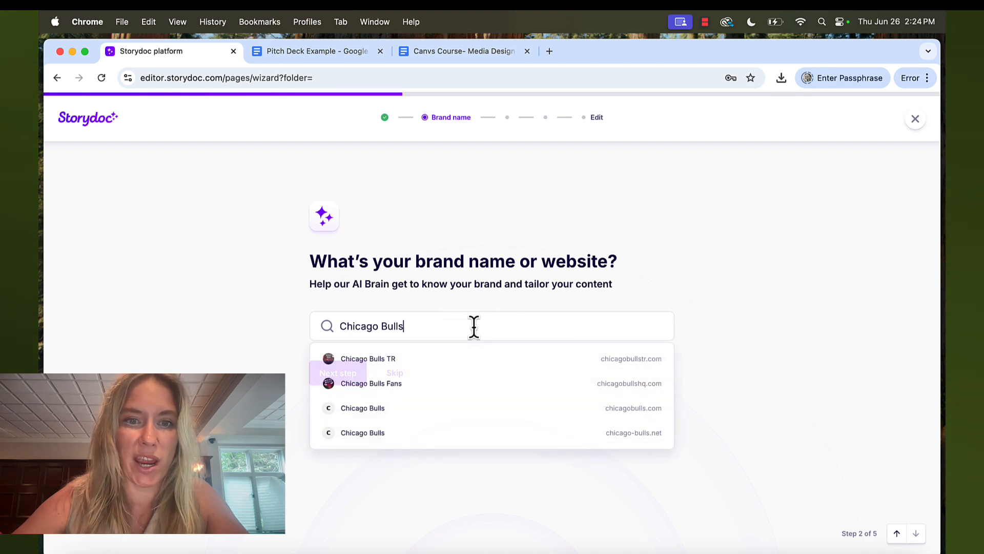
{"action": "left_click", "coordinate": [630, 416]}
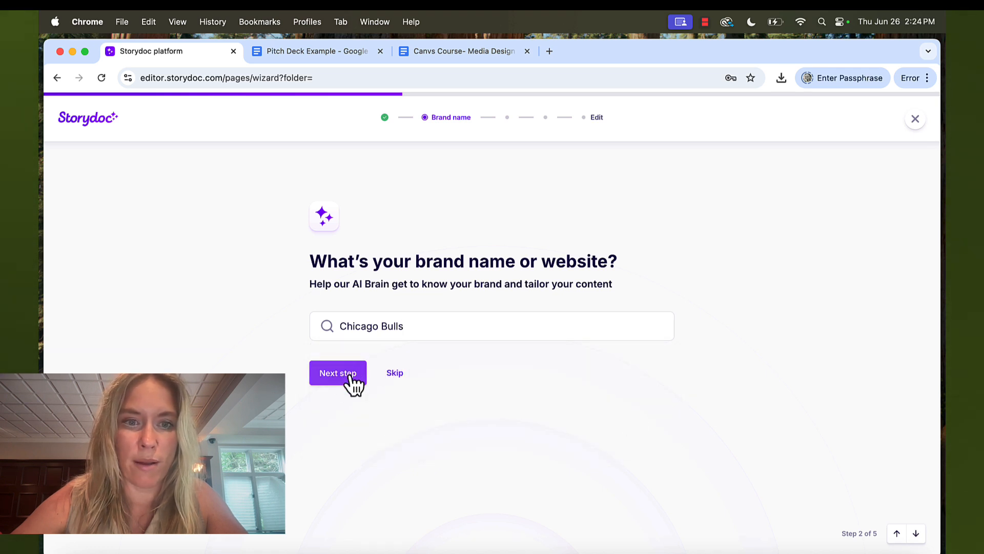
{"action": "left_click", "coordinate": [352, 382]}
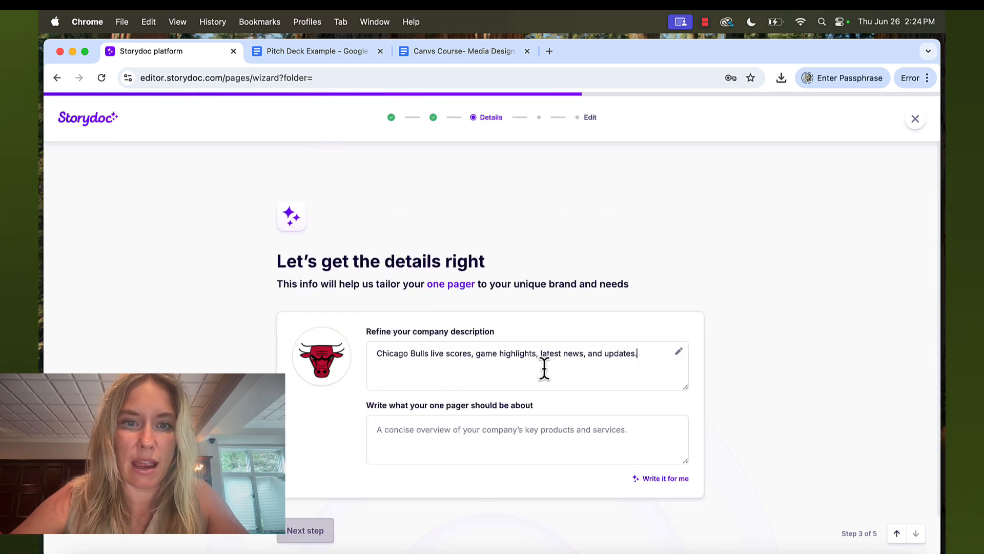
Change the company description to "Chicago Bulls State of Media"
{"action": "triple_click", "coordinate": [394, 353]}
{"action": "left_click", "coordinate": [449, 353]}
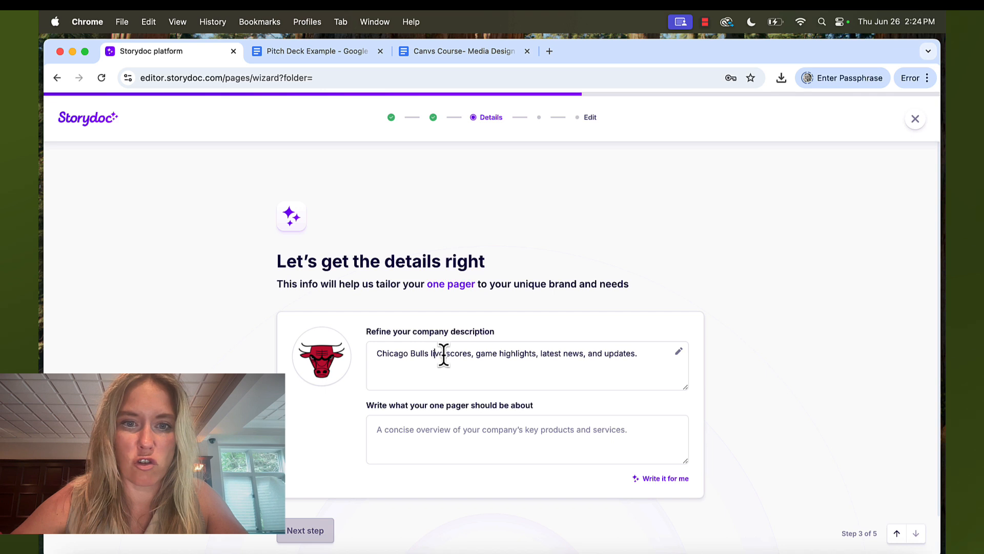
{"action": "left_click_drag", "start_coordinate": [647, 359], "coordinate": [439, 353]}
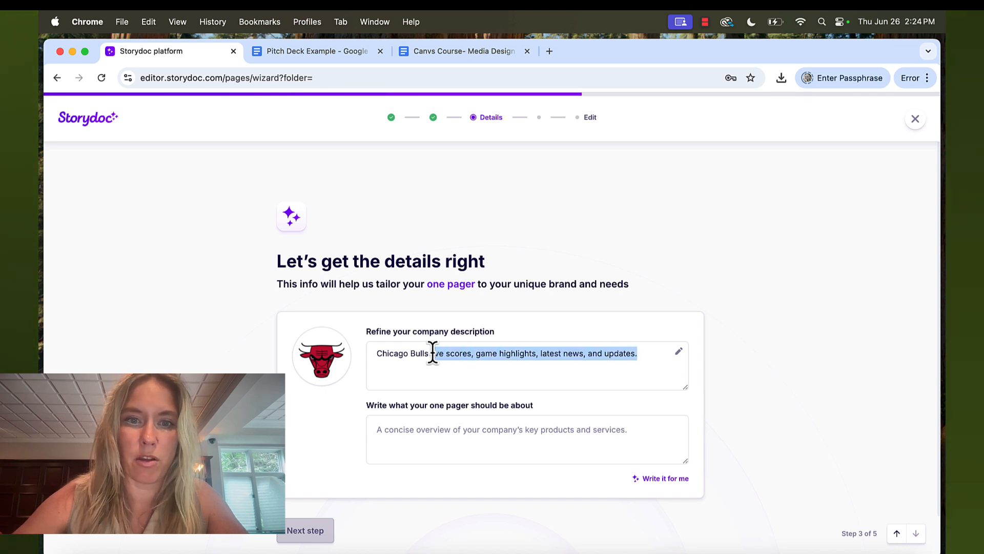
{"action": "key", "text": "BackSpace"}
{"action": "type", "text": "State of"}
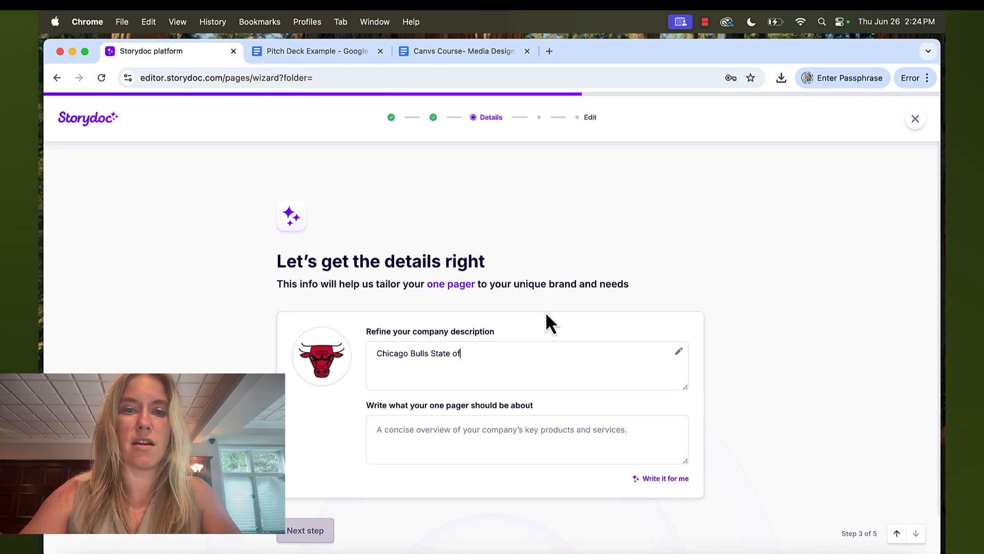
{"action": "type", "text": " Media"}
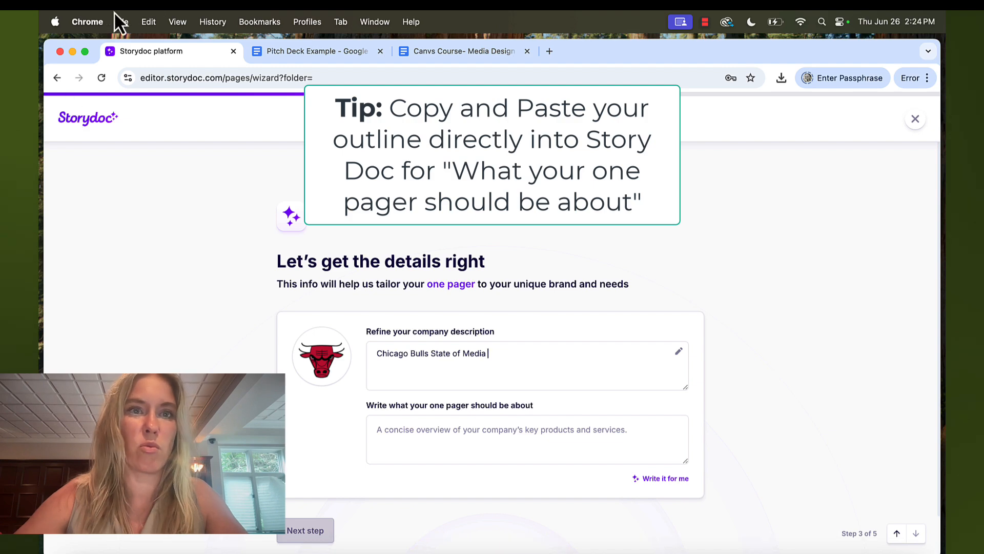
Copy the Chicago Bulls outline from the Pitch Deck Example document, from its title through Target Audience Media Habits, leaving out the sources
{"action": "left_click", "coordinate": [322, 53]}
{"action": "scroll", "coordinate": [520, 453], "scroll_direction": "down", "scroll_amount": 20}
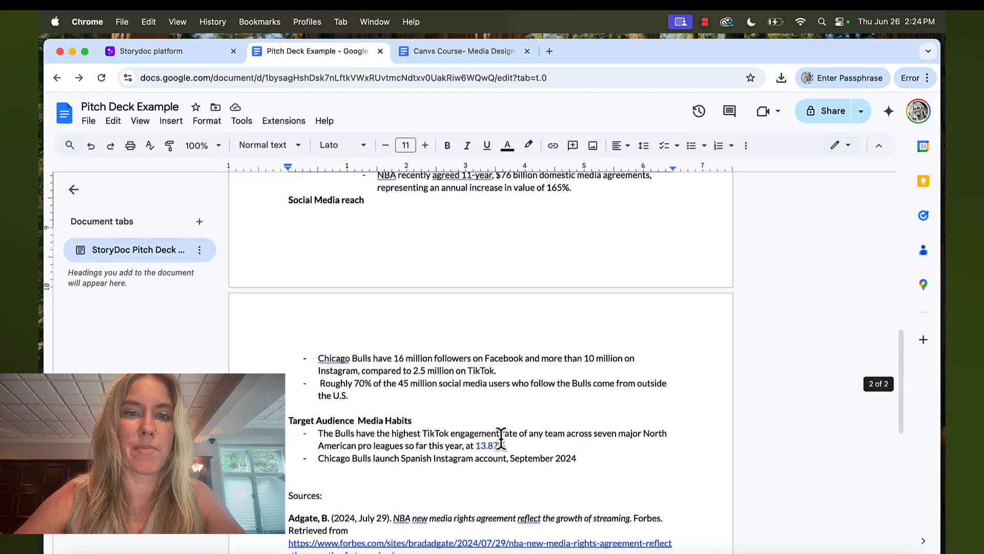
{"action": "scroll", "coordinate": [501, 438], "scroll_direction": "up", "scroll_amount": 15}
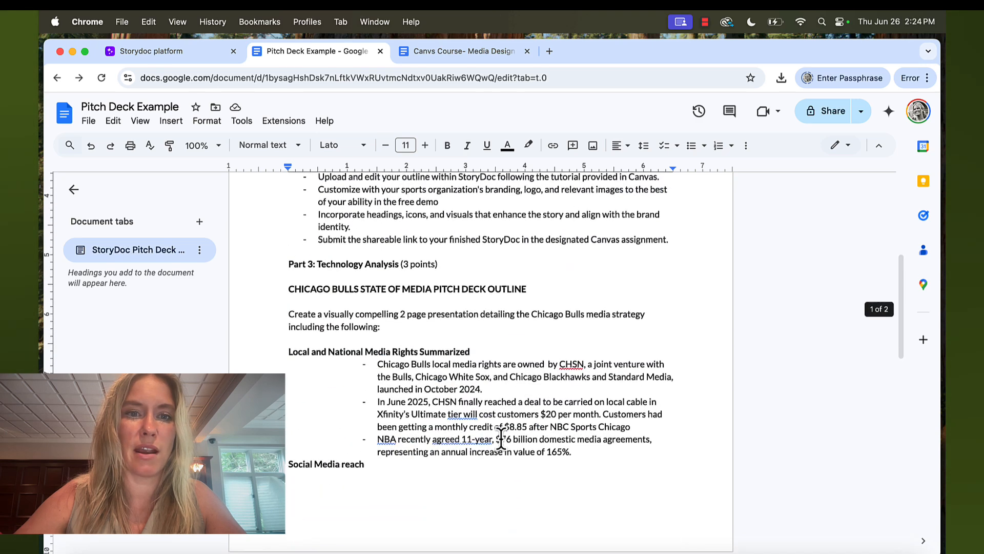
{"action": "scroll", "coordinate": [500, 438], "scroll_direction": "down", "scroll_amount": 2}
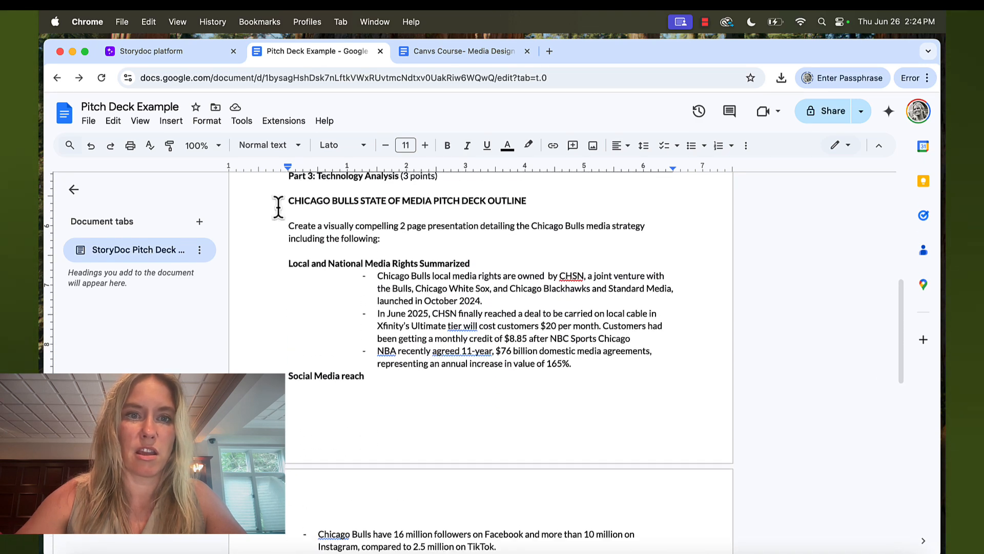
{"action": "left_click_drag", "start_coordinate": [286, 199], "coordinate": [458, 501]}
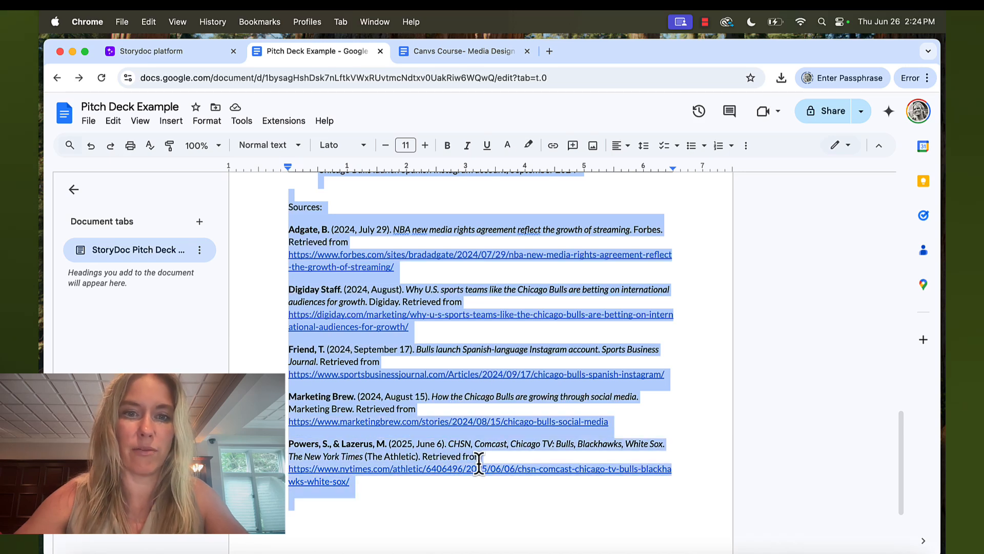
{"action": "left_click", "coordinate": [408, 210]}
{"action": "scroll", "coordinate": [408, 210], "scroll_direction": "up", "scroll_amount": 4}
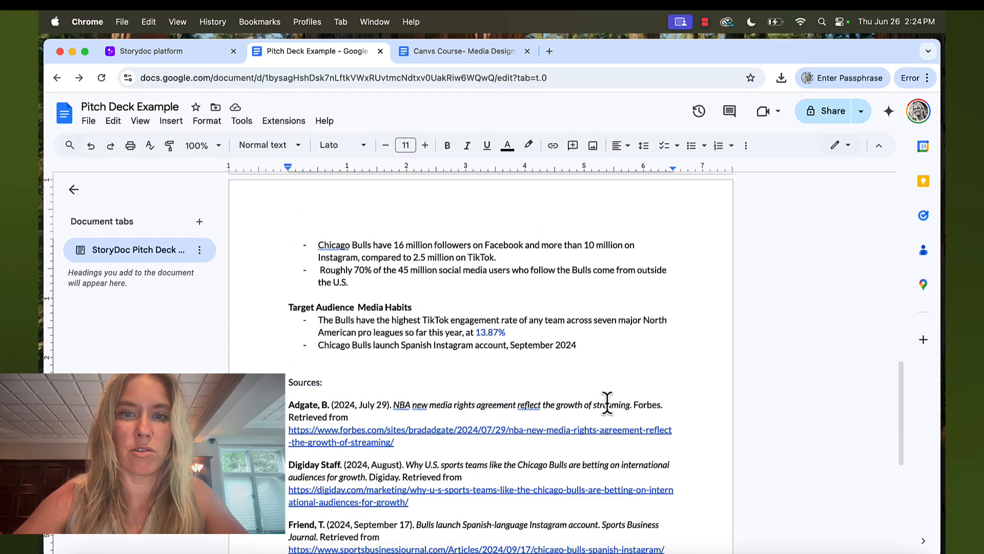
{"action": "left_click", "coordinate": [581, 346]}
{"action": "left_click_drag", "start_coordinate": [581, 346], "coordinate": [295, 252]}
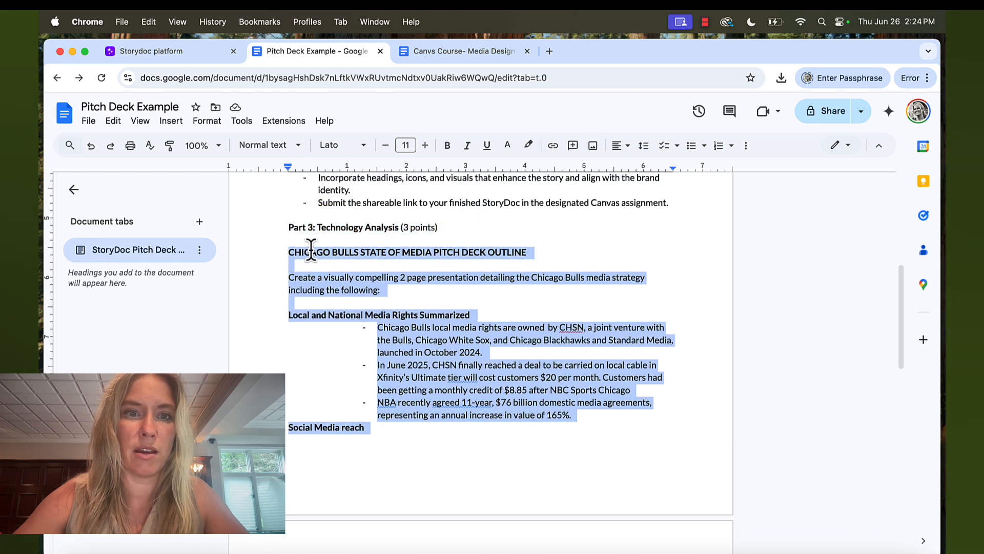
{"action": "right_click", "coordinate": [311, 249]}
{"action": "left_click", "coordinate": [339, 267]}
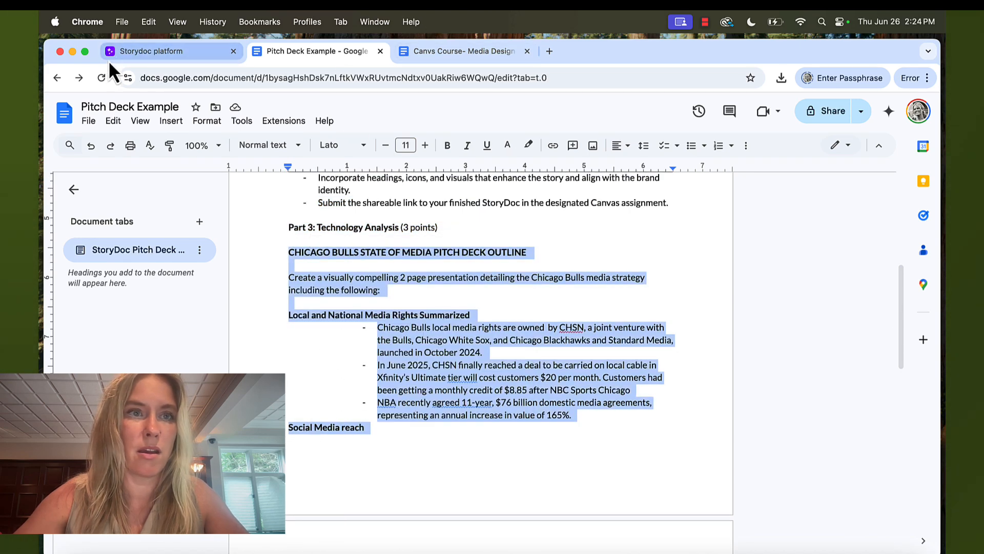
Paste the copied outline into Storydoc as the description of what the one pager should be about
{"action": "left_click", "coordinate": [137, 54]}
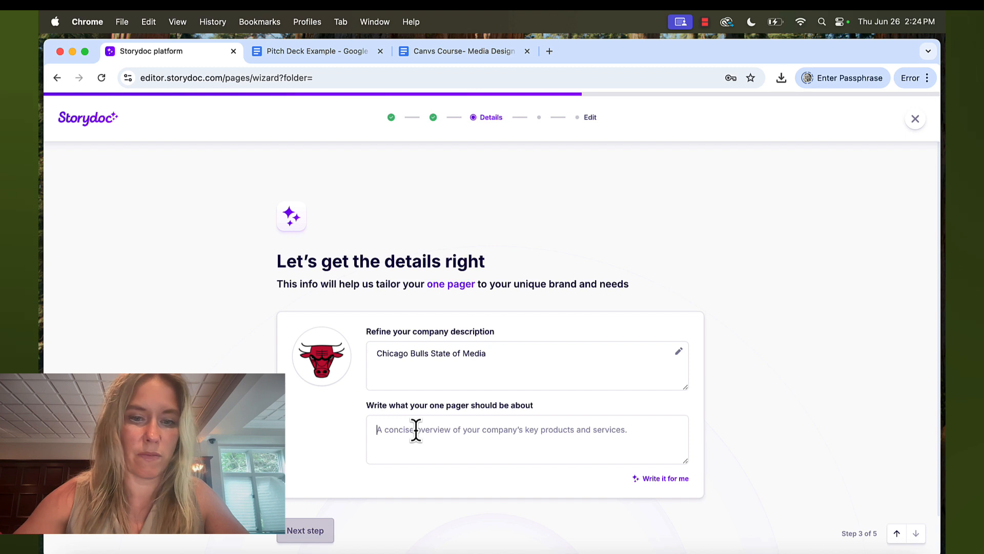
{"action": "key", "text": "super+v"}
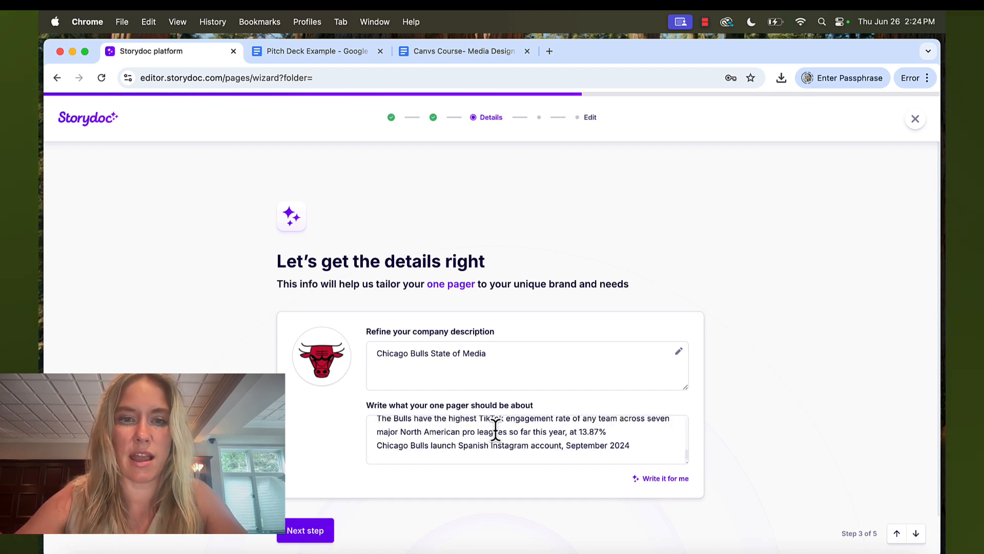
Check the pasted outline in the one pager description and continue to the color selection
{"action": "scroll", "coordinate": [521, 450], "scroll_direction": "up", "scroll_amount": 15}
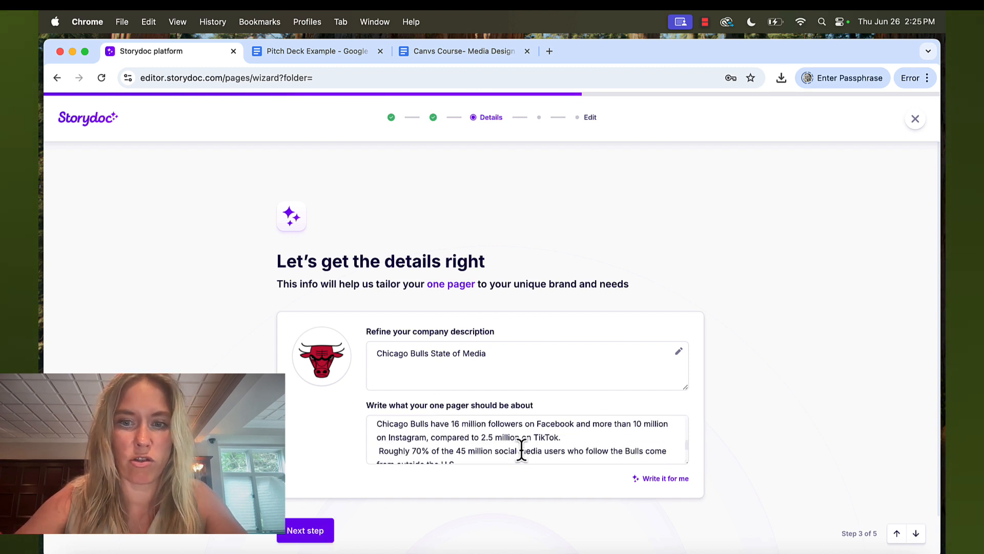
{"action": "scroll", "coordinate": [477, 496], "scroll_direction": "down", "scroll_amount": 2}
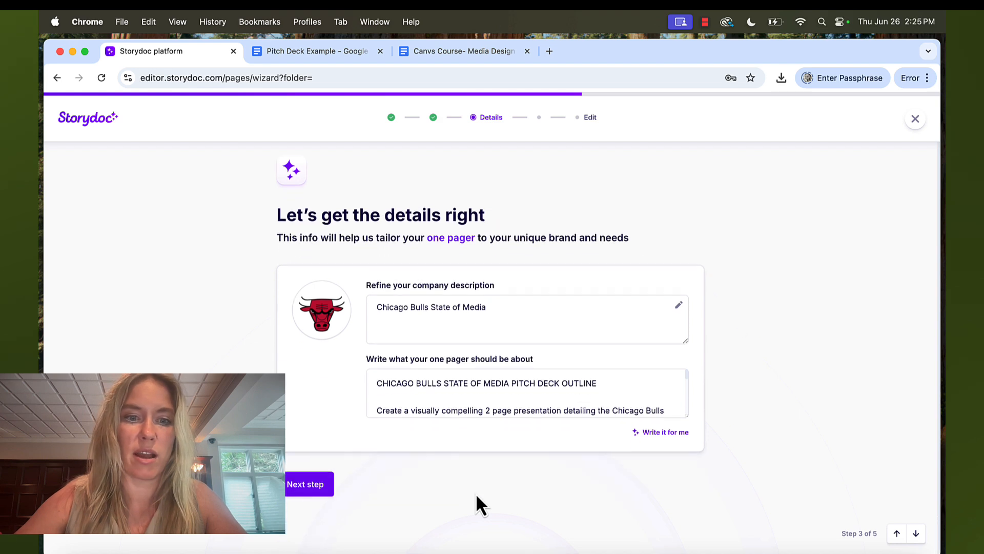
{"action": "left_click", "coordinate": [323, 490]}
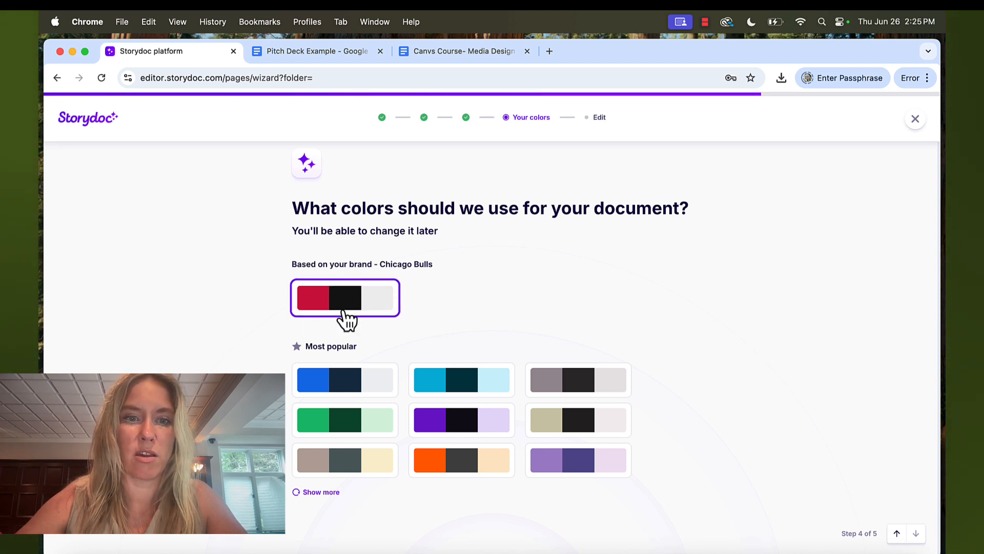
Browse the additional popular color palettes, and choose the red, black and light gray palette based on the Chicago Bulls brand
{"action": "left_click", "coordinate": [320, 493]}
{"action": "left_click", "coordinate": [474, 472]}
{"action": "scroll", "coordinate": [474, 473], "scroll_direction": "down", "scroll_amount": 2}
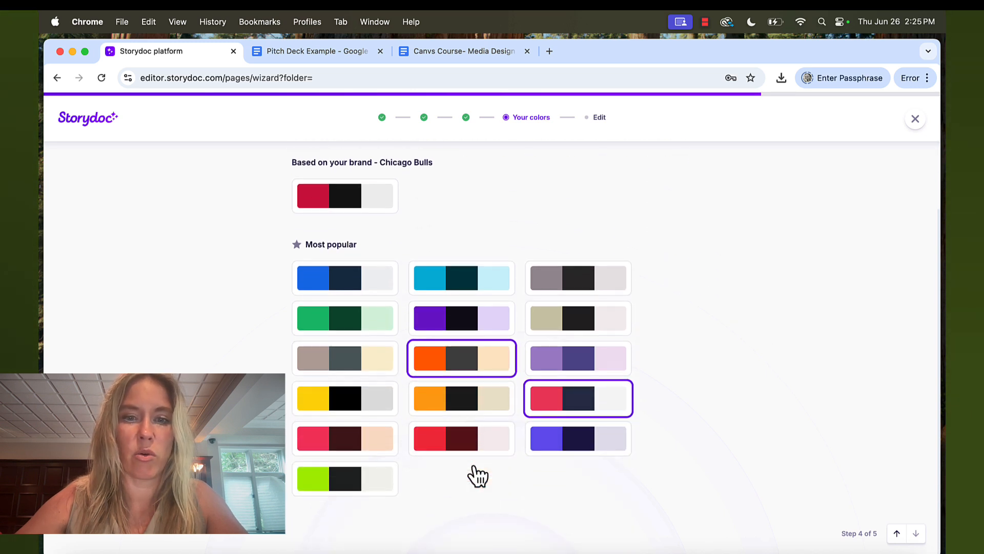
{"action": "scroll", "coordinate": [479, 474], "scroll_direction": "up", "scroll_amount": 3}
{"action": "scroll", "coordinate": [473, 466], "scroll_direction": "up", "scroll_amount": 1}
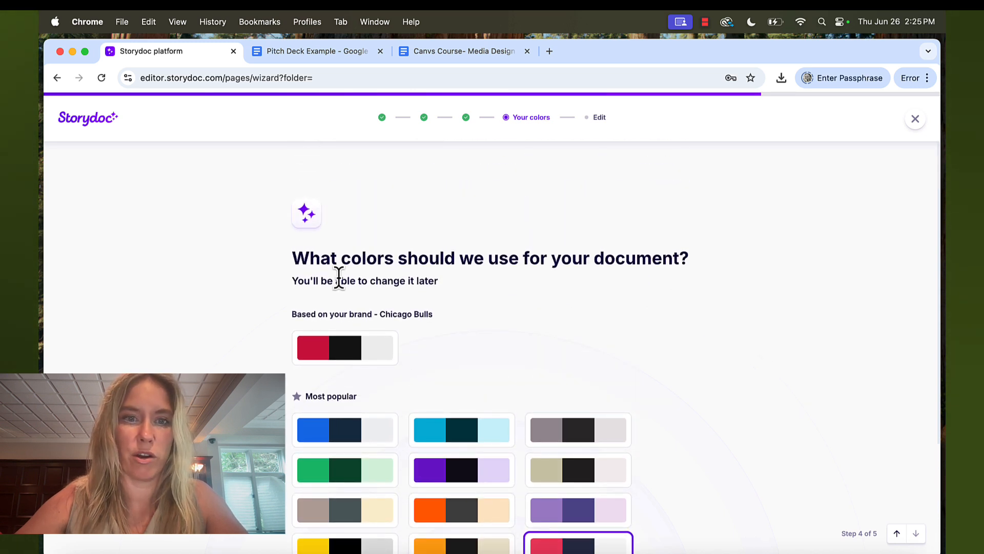
{"action": "left_click", "coordinate": [346, 354]}
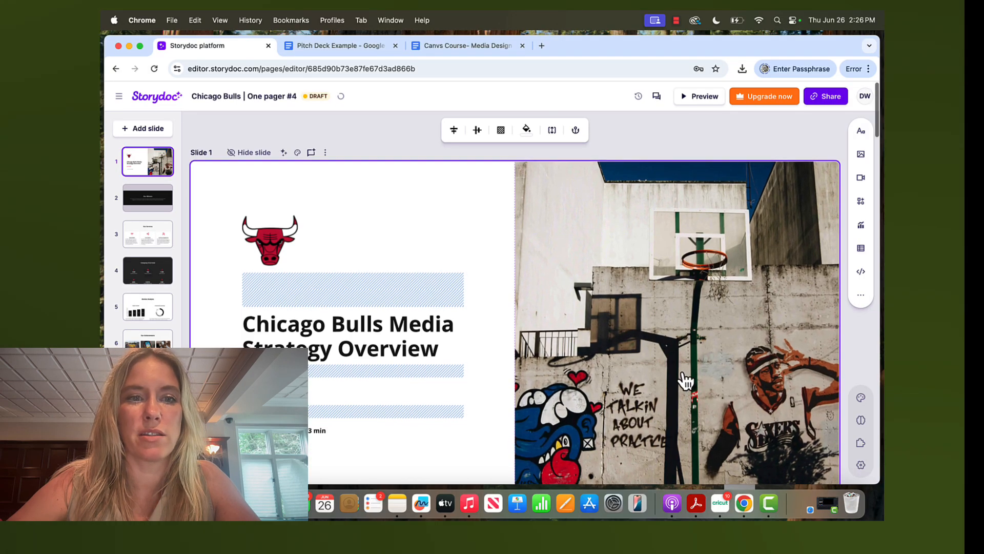
Look over the generated one pager, from the cover slide through the statistics and market analysis to the closing contact slide
{"action": "scroll", "coordinate": [684, 380], "scroll_direction": "down", "scroll_amount": 3}
{"action": "scroll", "coordinate": [685, 379], "scroll_direction": "up", "scroll_amount": 3}
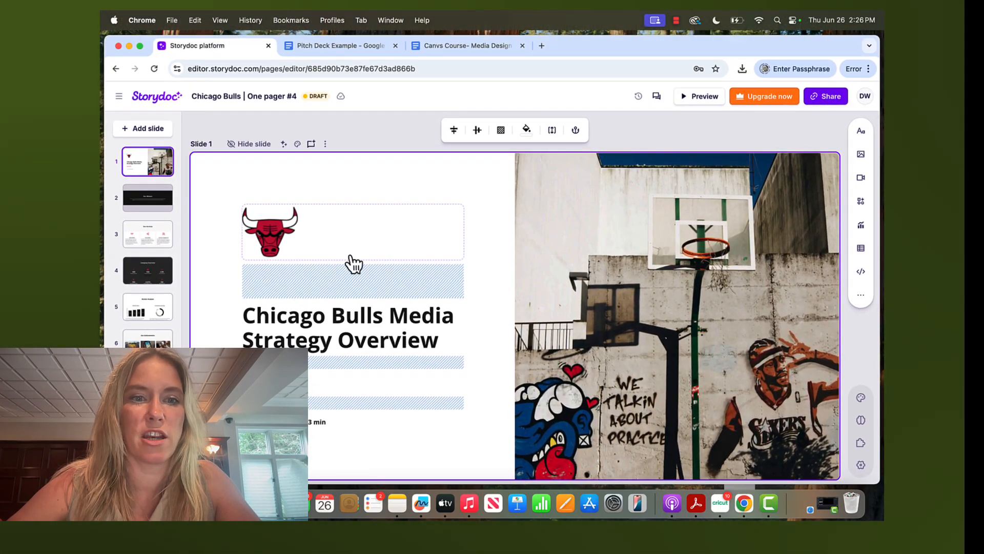
{"action": "scroll", "coordinate": [293, 259], "scroll_direction": "down", "scroll_amount": 1}
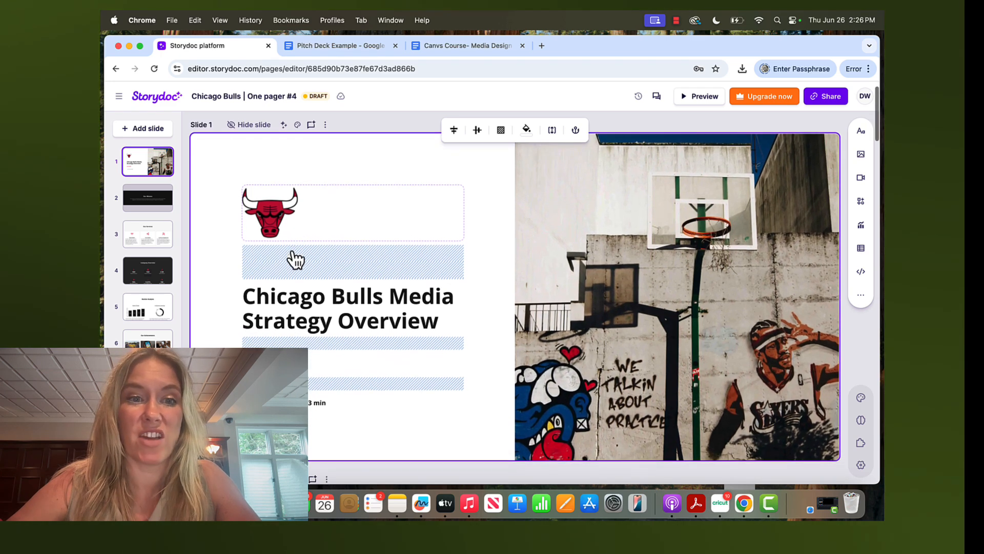
{"action": "scroll", "coordinate": [296, 259], "scroll_direction": "up", "scroll_amount": 1}
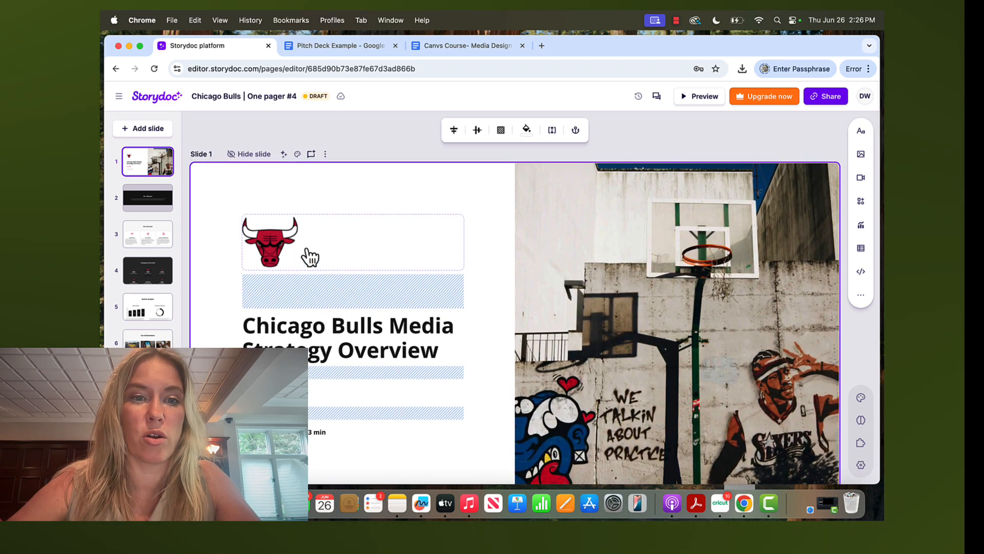
{"action": "scroll", "coordinate": [279, 281], "scroll_direction": "down", "scroll_amount": 3}
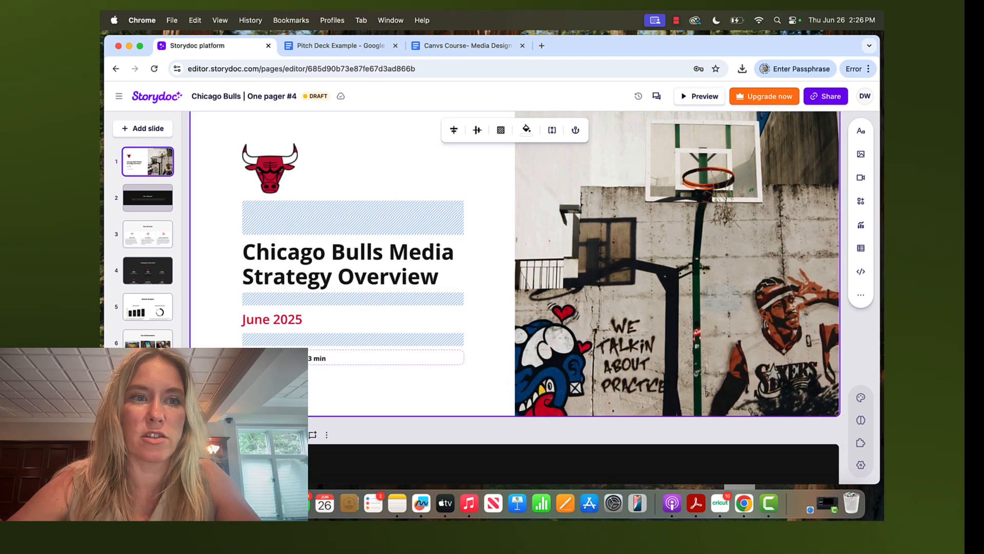
{"action": "left_click", "coordinate": [287, 357]}
{"action": "mouse_move", "coordinate": [153, 214]}
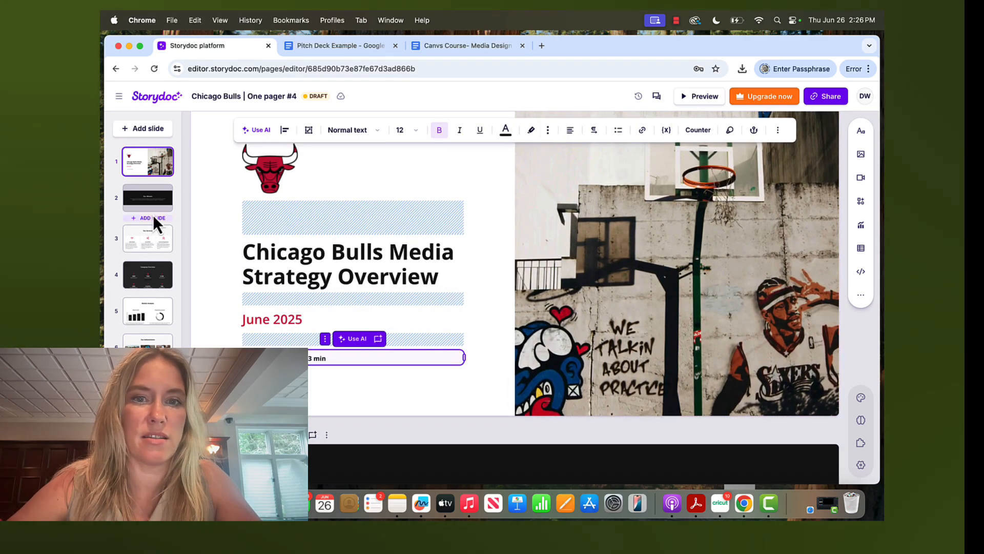
{"action": "left_click", "coordinate": [148, 270]}
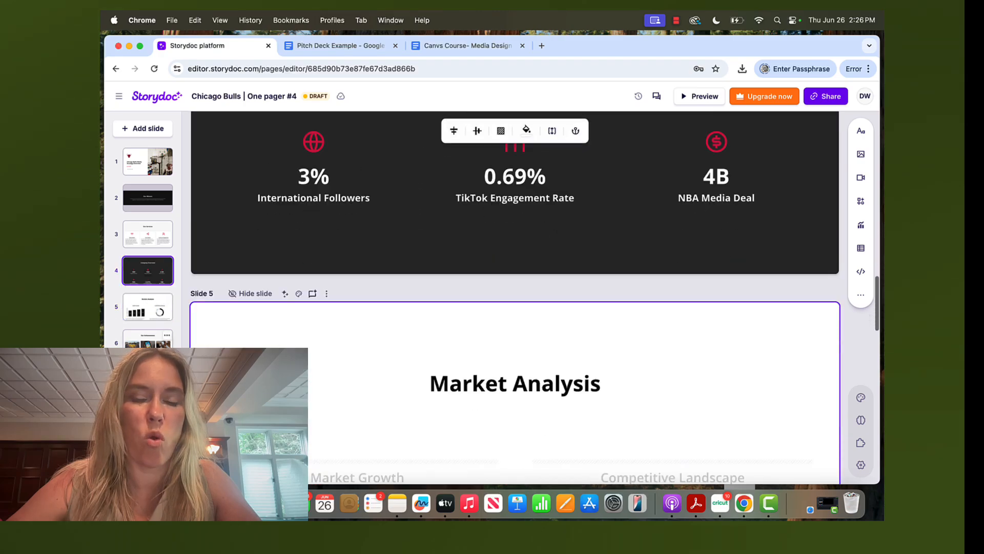
{"action": "scroll", "coordinate": [515, 339], "scroll_direction": "down", "scroll_amount": 10}
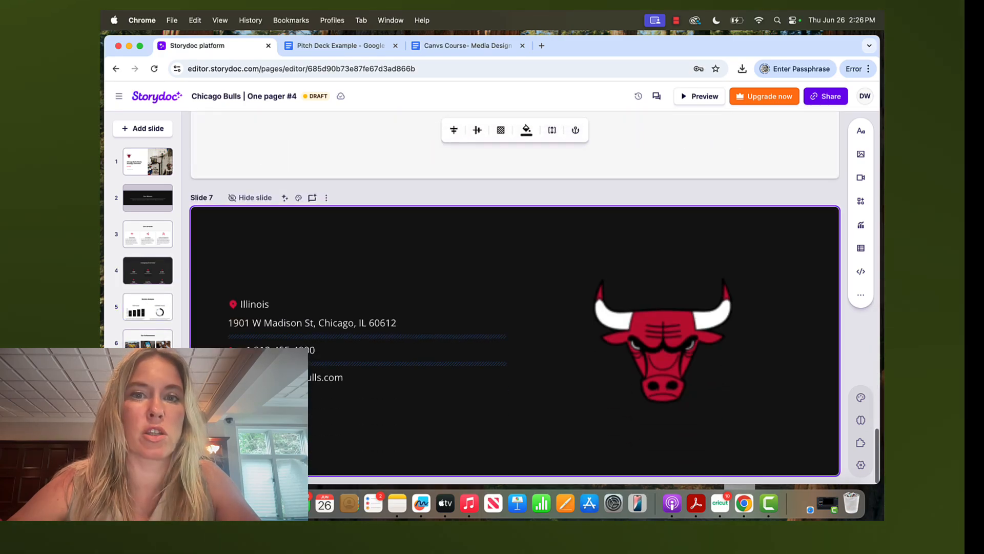
{"action": "scroll", "coordinate": [515, 307], "scroll_direction": "up", "scroll_amount": 15}
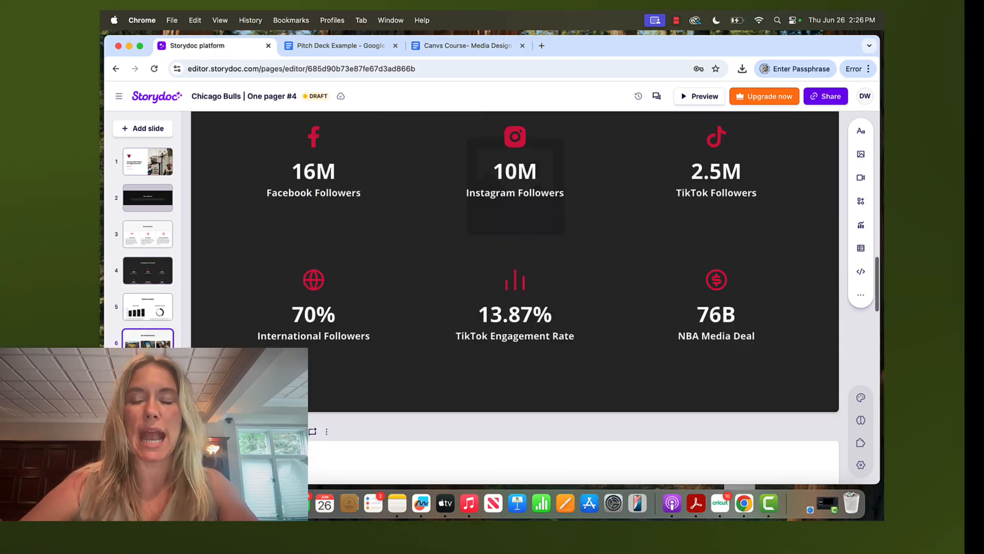
{"action": "scroll", "coordinate": [515, 297], "scroll_direction": "up", "scroll_amount": 20}
{"action": "left_click", "coordinate": [169, 175]}
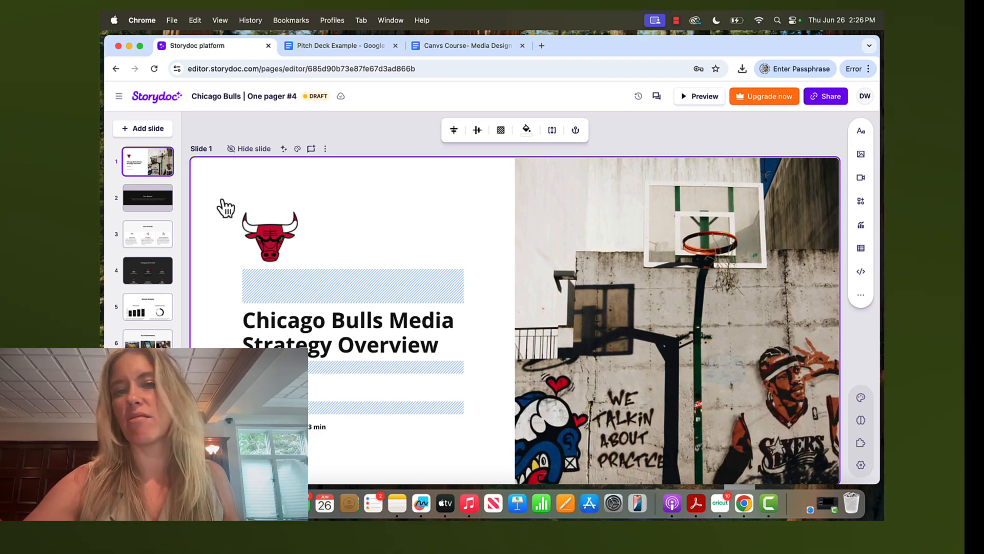
Review the Our Mission slide, the slide 6 cards on media partnership, global reach and TikTok success, and the follower statistics
{"action": "left_click", "coordinate": [145, 204]}
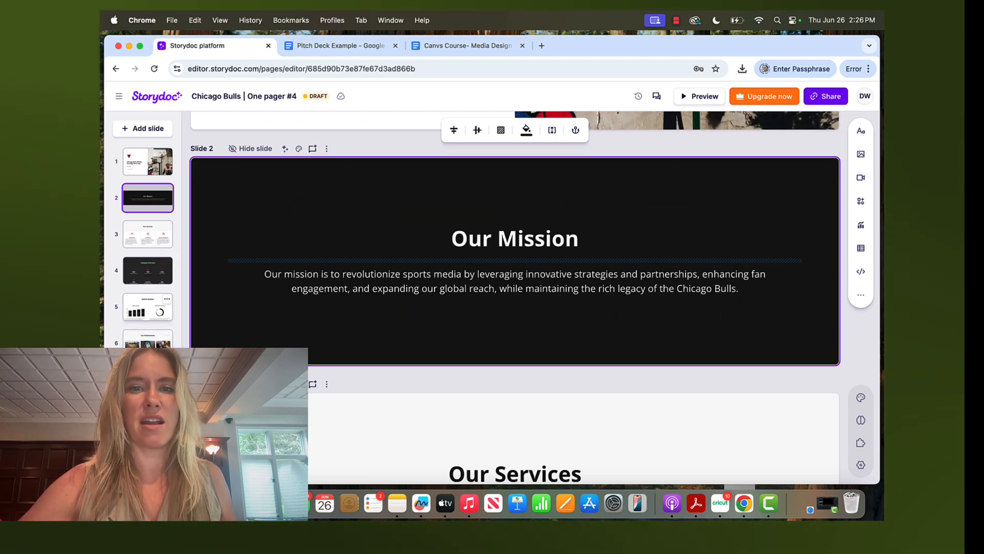
{"action": "left_click", "coordinate": [149, 341]}
{"action": "scroll", "coordinate": [433, 329], "scroll_direction": "down", "scroll_amount": 3}
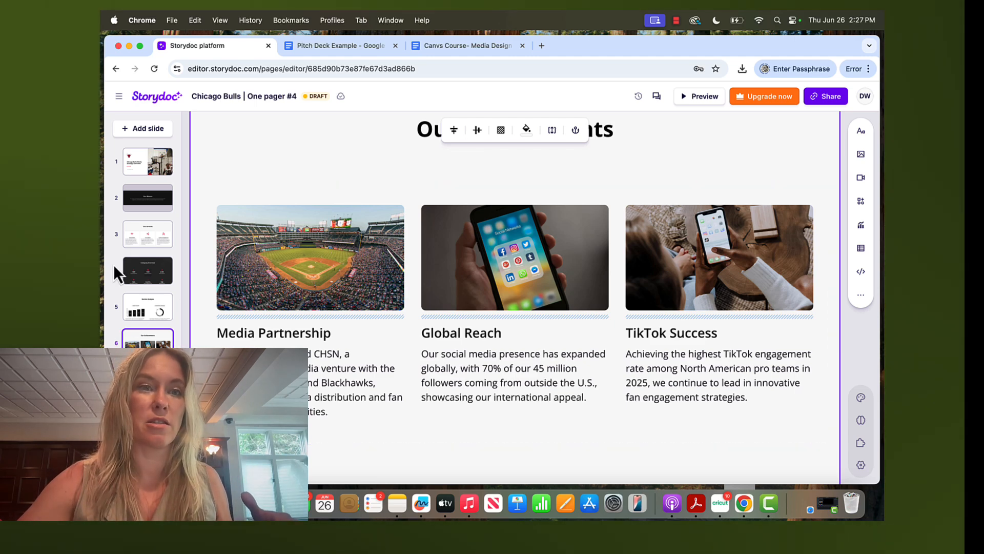
{"action": "scroll", "coordinate": [113, 263], "scroll_direction": "up", "scroll_amount": 3}
{"action": "scroll", "coordinate": [113, 263], "scroll_direction": "up", "scroll_amount": 10}
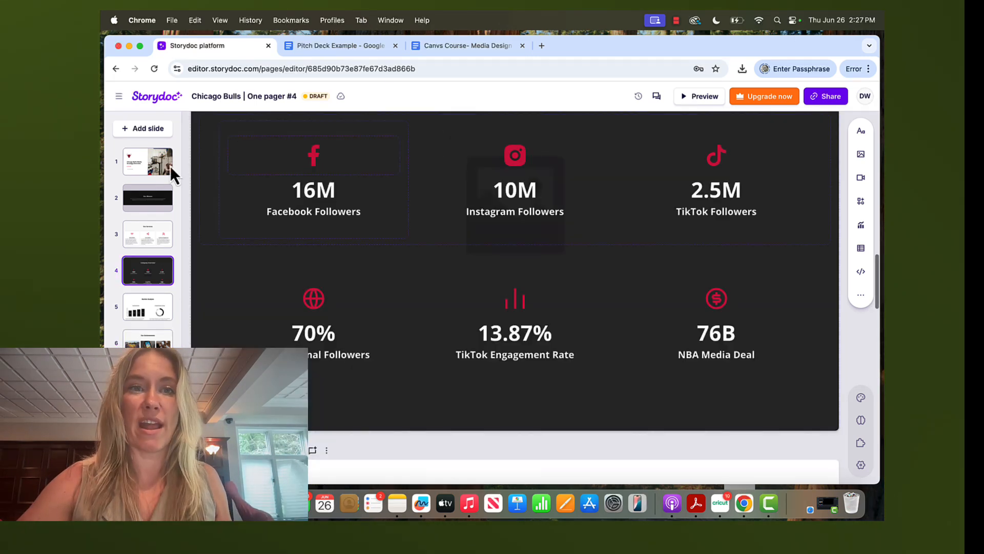
Replace the basketball court image on the cover slide with the Chicago Bulls mascot photo from the media library
{"action": "left_click", "coordinate": [149, 165]}
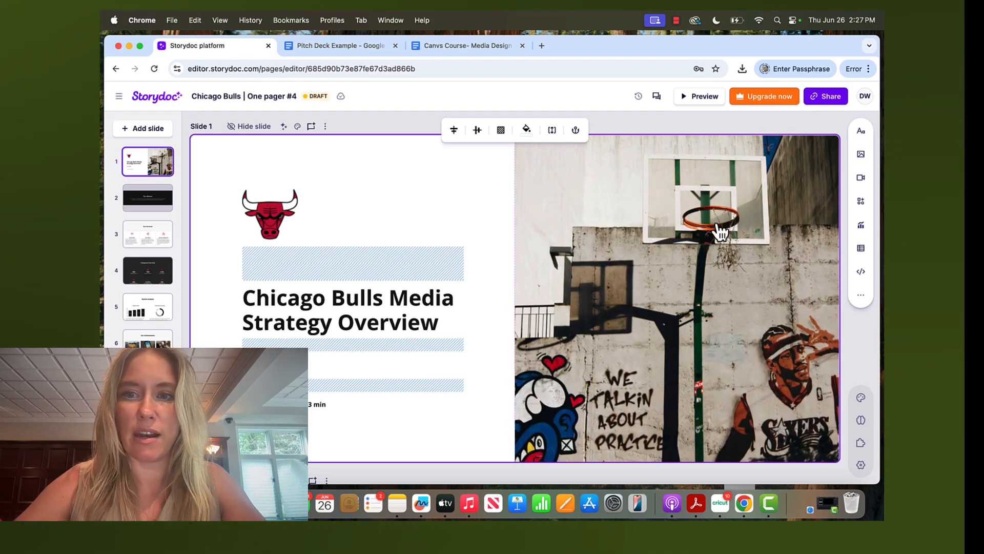
{"action": "left_click", "coordinate": [670, 263]}
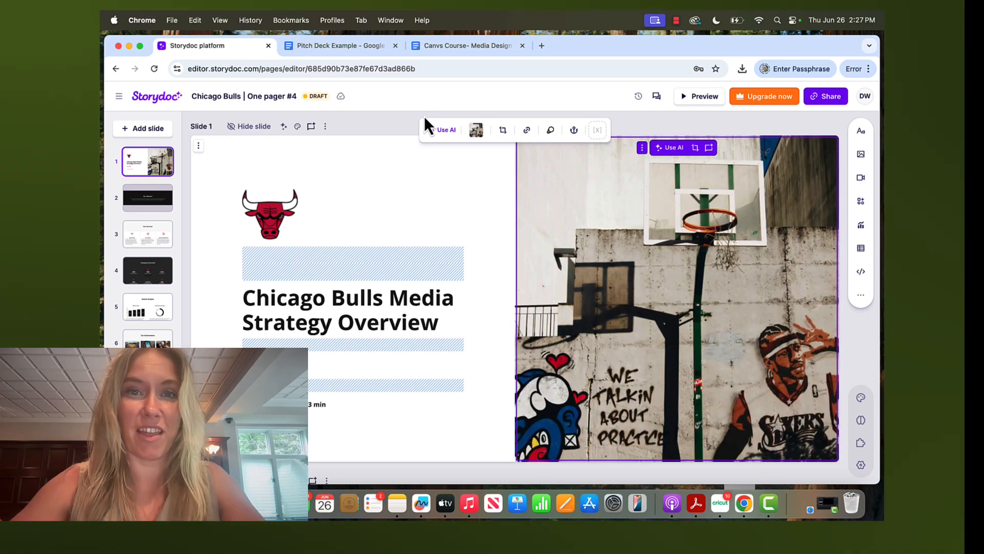
{"action": "left_click", "coordinate": [477, 131]}
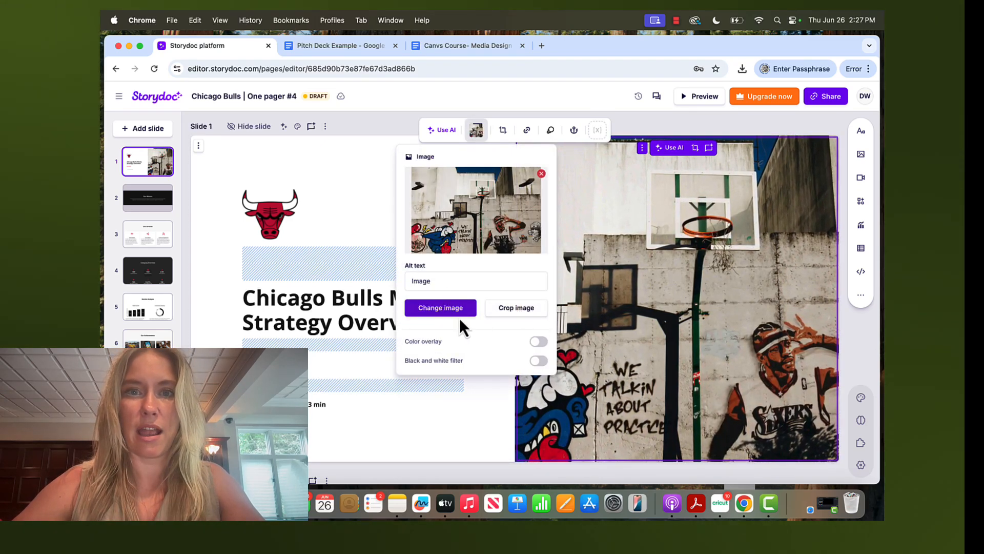
{"action": "left_click", "coordinate": [685, 277]}
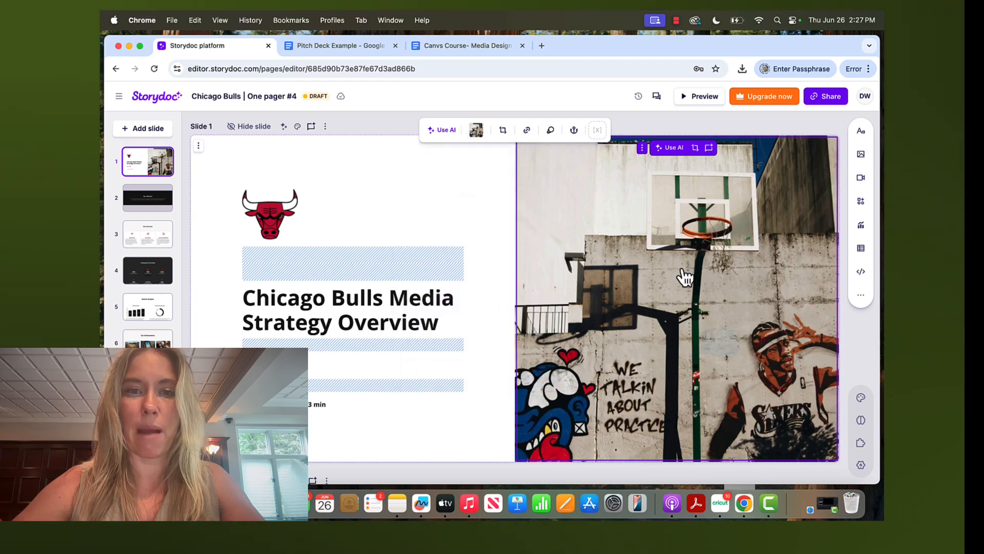
{"action": "left_click", "coordinate": [476, 131]}
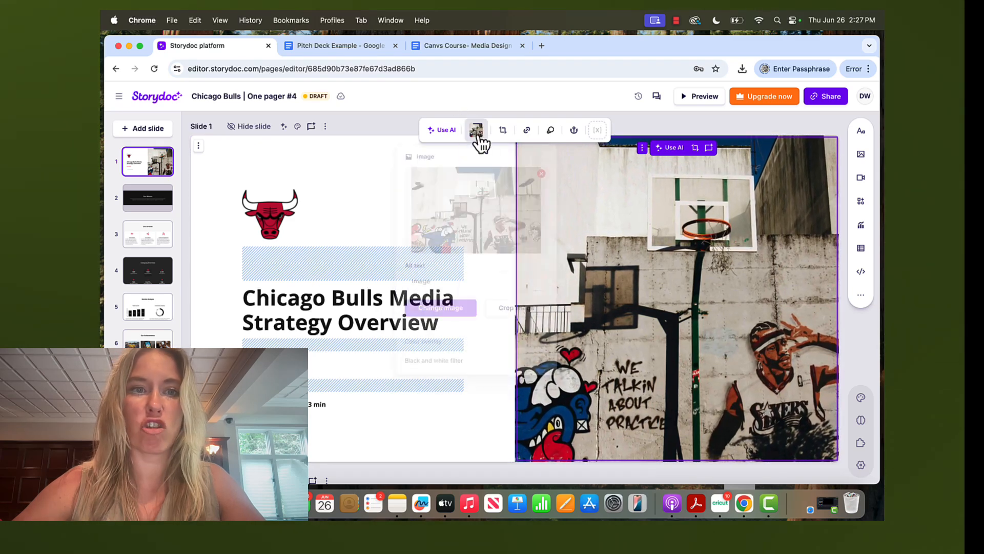
{"action": "left_click", "coordinate": [450, 312]}
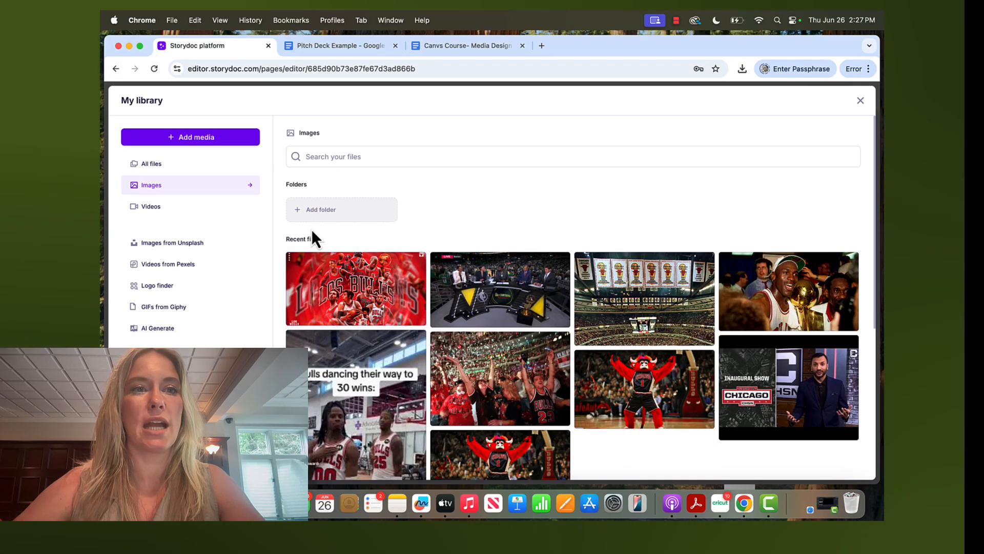
{"action": "scroll", "coordinate": [313, 238], "scroll_direction": "down", "scroll_amount": 2}
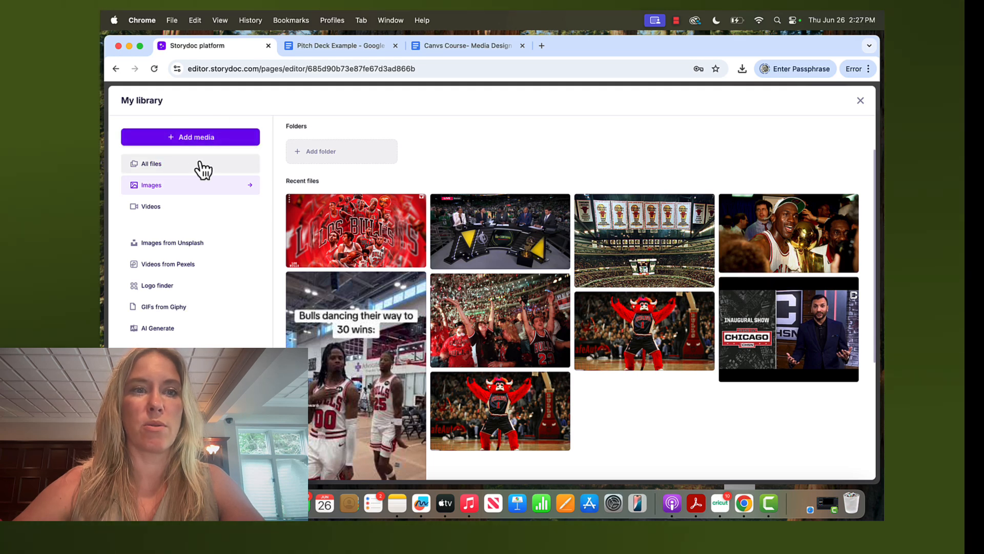
{"action": "left_click", "coordinate": [198, 138]}
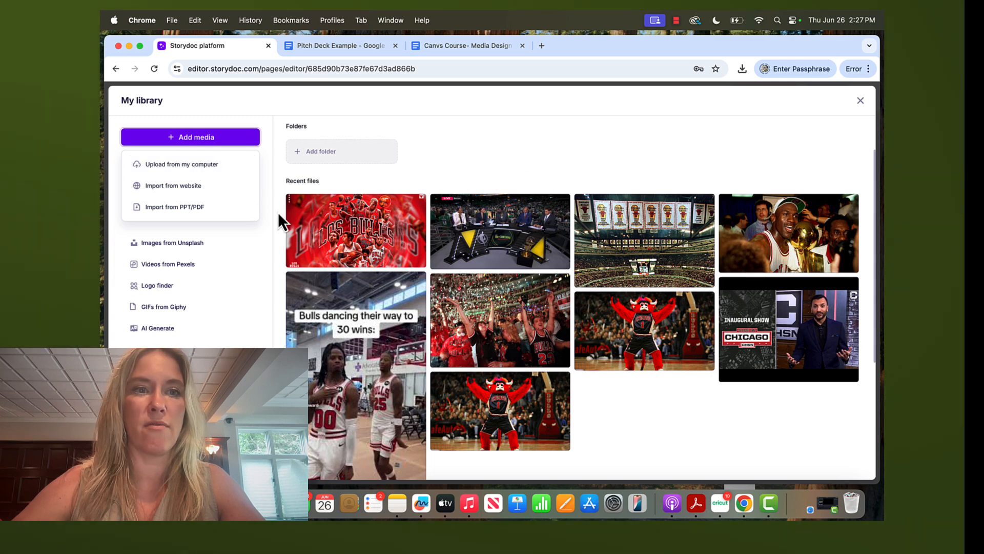
{"action": "left_click", "coordinate": [526, 165]}
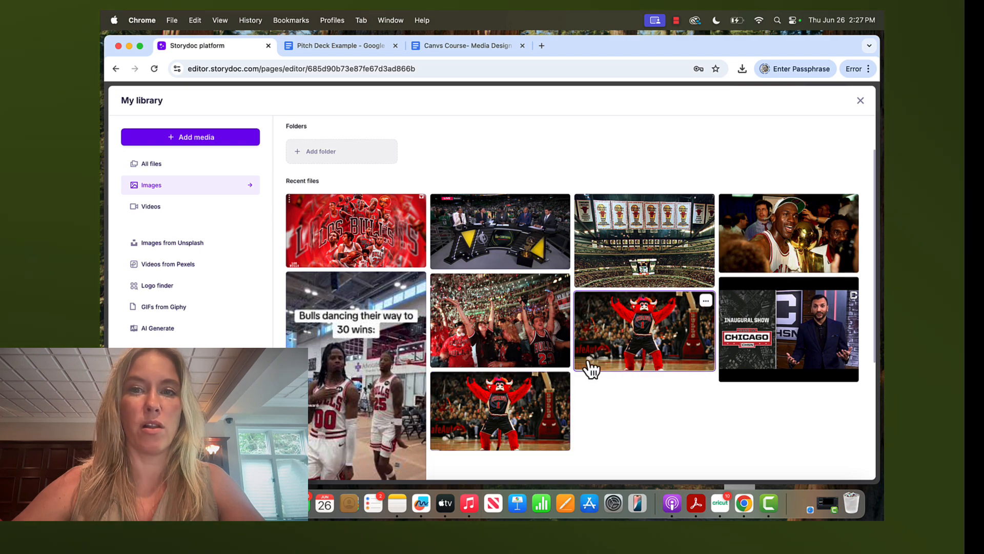
{"action": "left_click", "coordinate": [532, 411]}
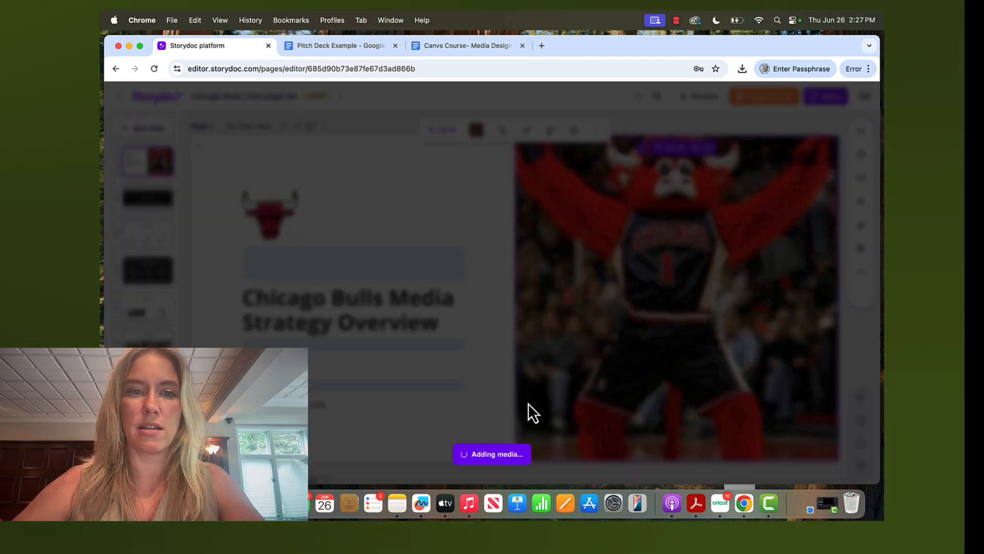
{"action": "left_click", "coordinate": [462, 443]}
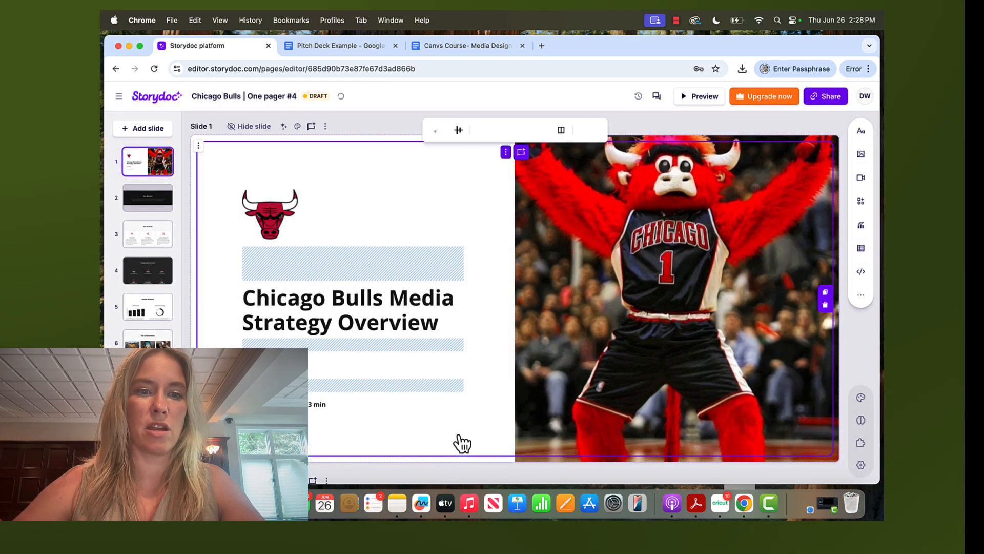
Delete the cover's reading-time line and replace the June 2025 date with a line ending in "- Media, Design & Communication"
{"action": "left_click", "coordinate": [311, 407]}
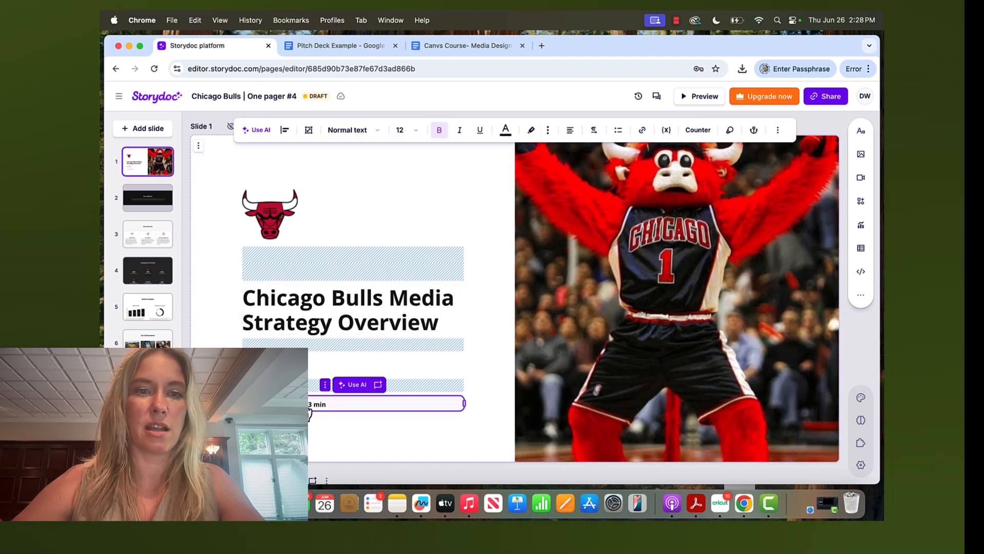
{"action": "key", "text": "BackSpace"}
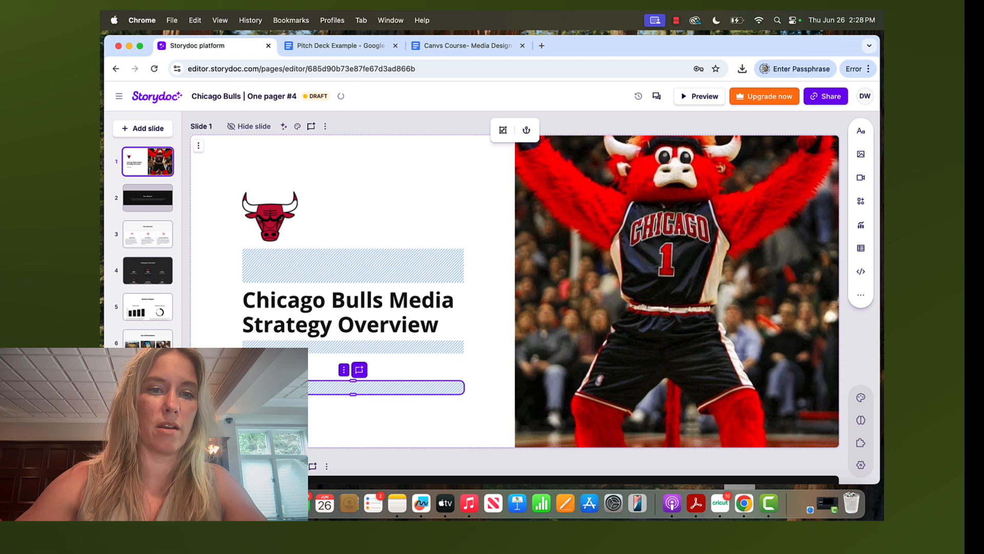
{"action": "left_click", "coordinate": [348, 366]}
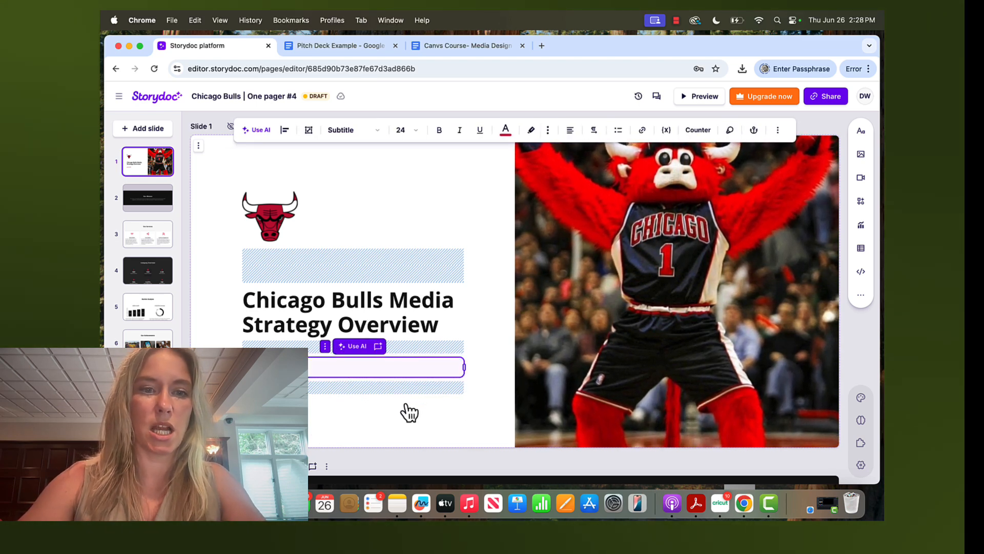
{"action": "key", "text": "BackSpace"}
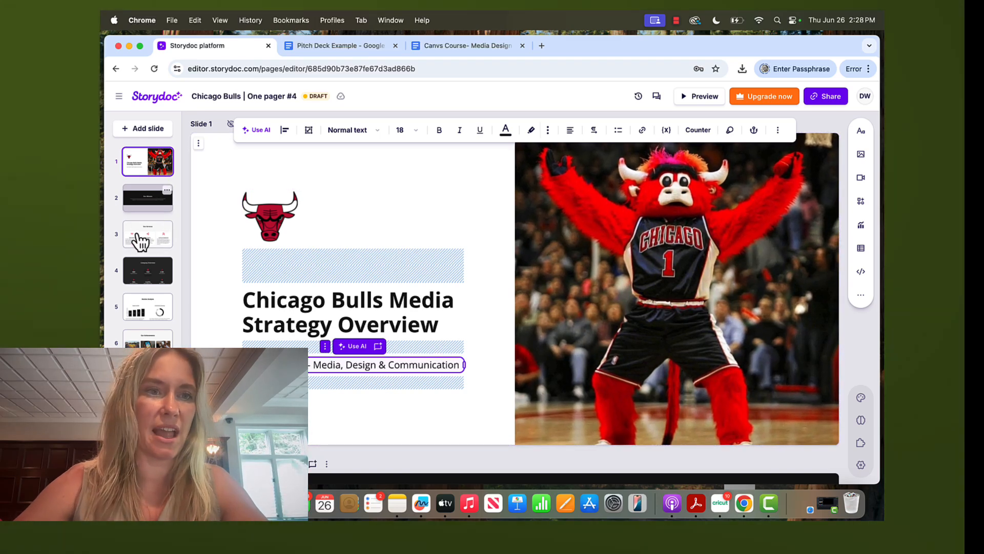
Review the Our Mission and Our Services slides
{"action": "left_click", "coordinate": [149, 196]}
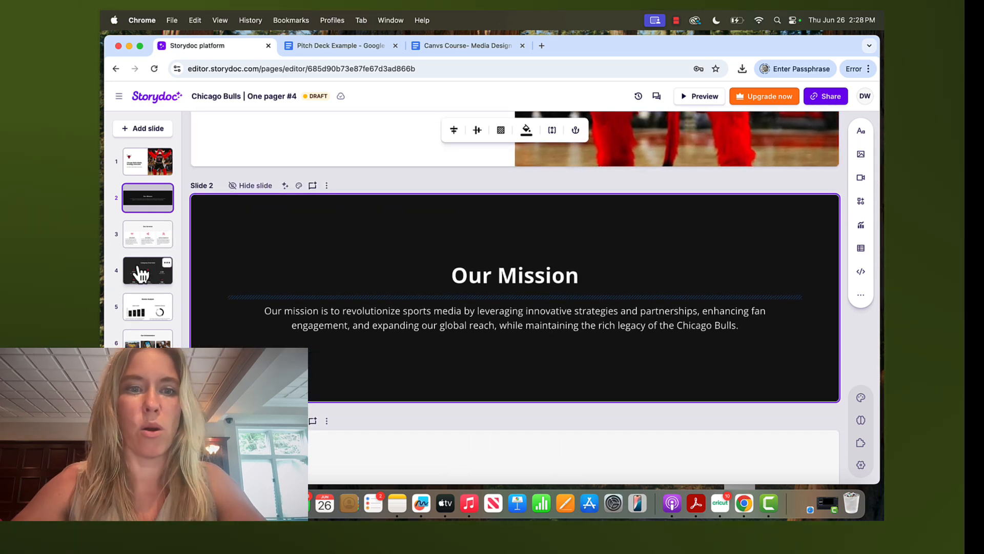
{"action": "left_click", "coordinate": [156, 242]}
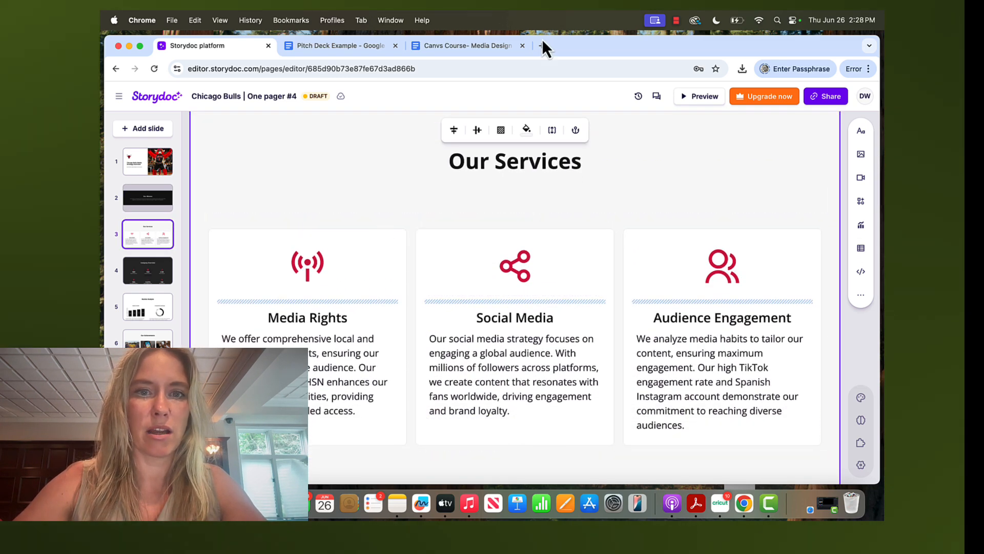
Move the Pitch Deck Example document into its own window and narrow the Storydoc window so both can be reached side by side
{"action": "left_click_drag", "start_coordinate": [367, 45], "coordinate": [767, 76]}
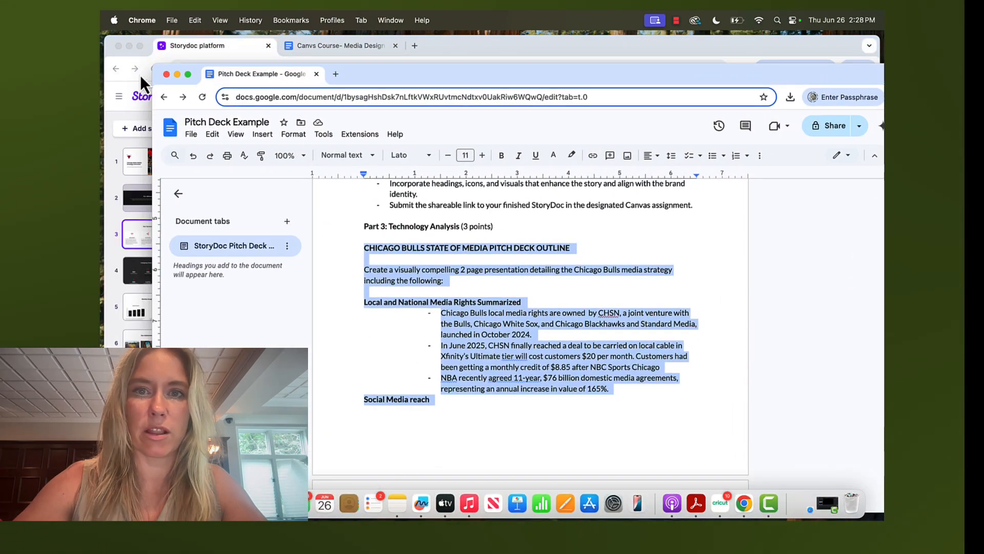
{"action": "left_click_drag", "start_coordinate": [154, 65], "coordinate": [418, 88]}
{"action": "left_click_drag", "start_coordinate": [634, 98], "coordinate": [709, 48]}
{"action": "left_click", "coordinate": [410, 166]}
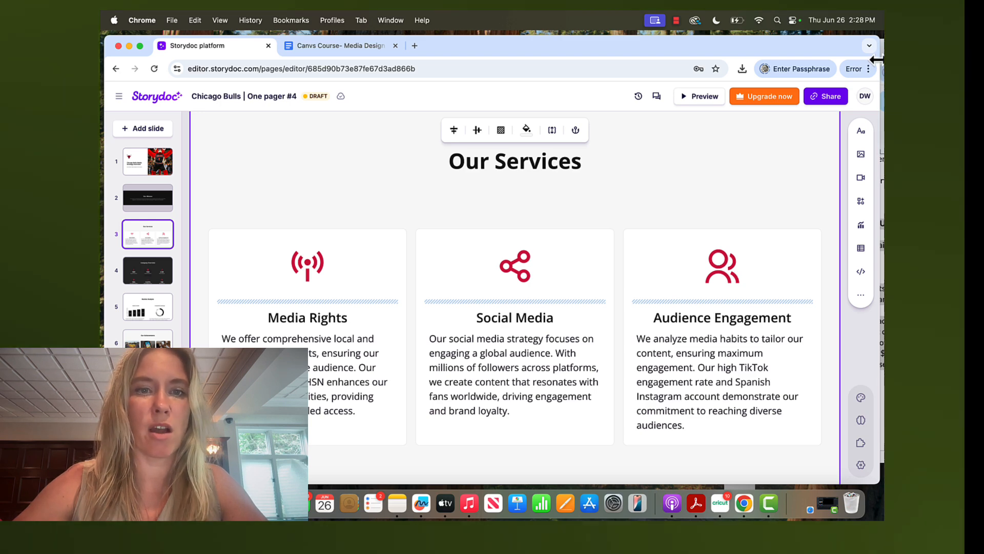
{"action": "left_click_drag", "start_coordinate": [877, 59], "coordinate": [680, 62]}
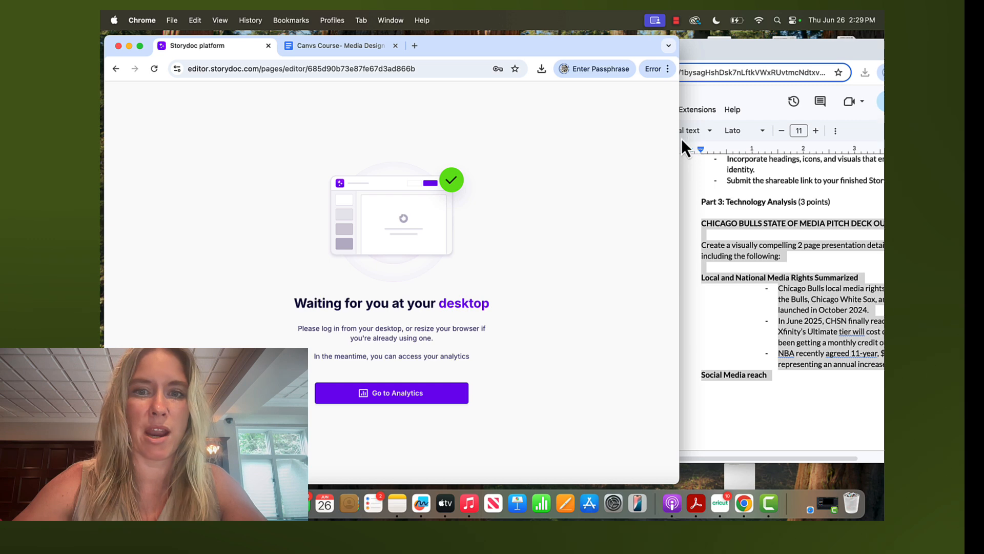
{"action": "left_click_drag", "start_coordinate": [680, 139], "coordinate": [828, 152]}
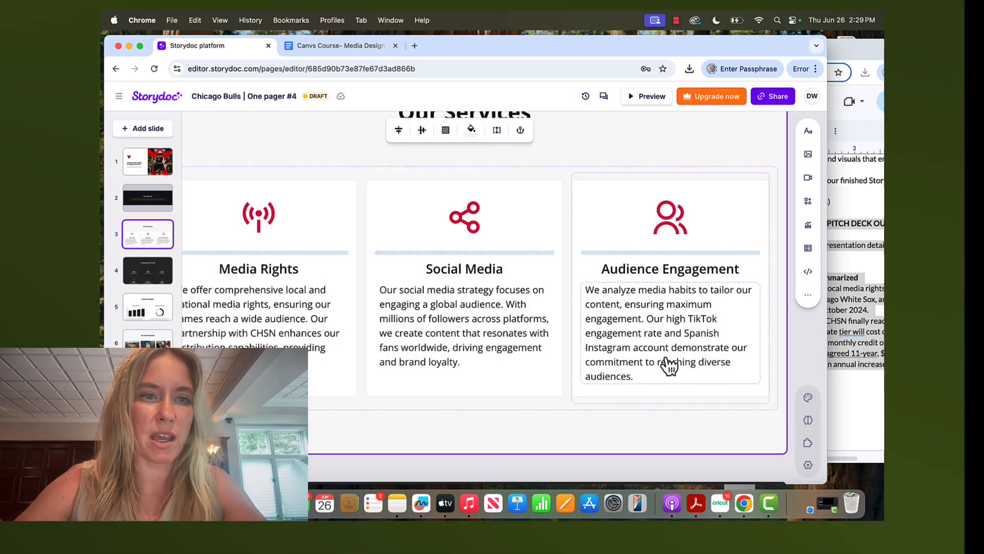
{"action": "left_click", "coordinate": [286, 336]}
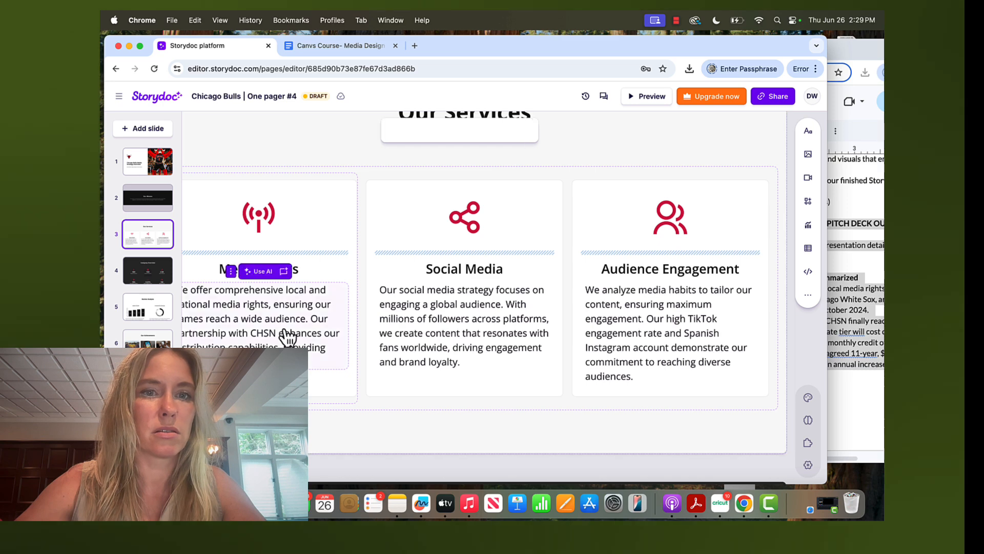
{"action": "scroll", "coordinate": [284, 329], "scroll_direction": "left", "scroll_amount": 5}
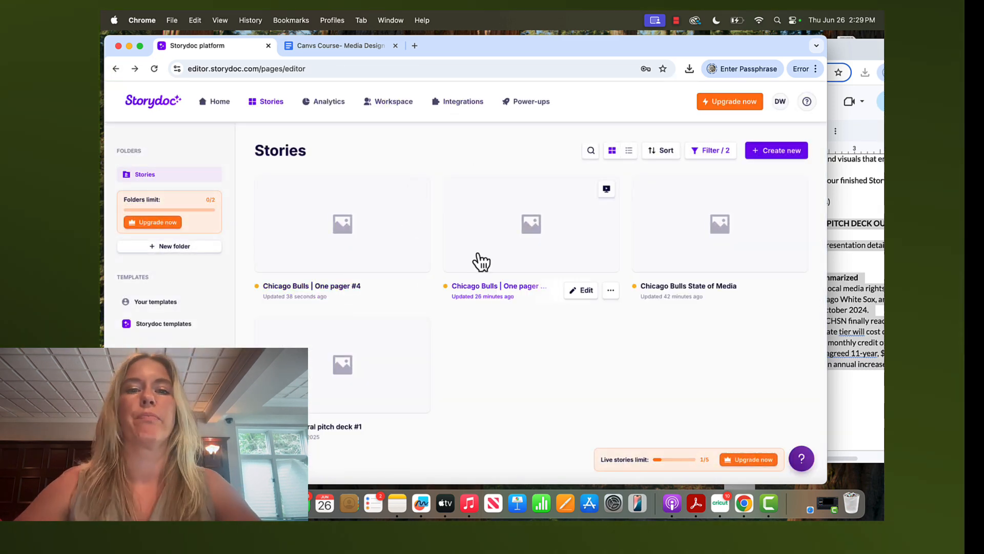
{"action": "left_click", "coordinate": [330, 205]}
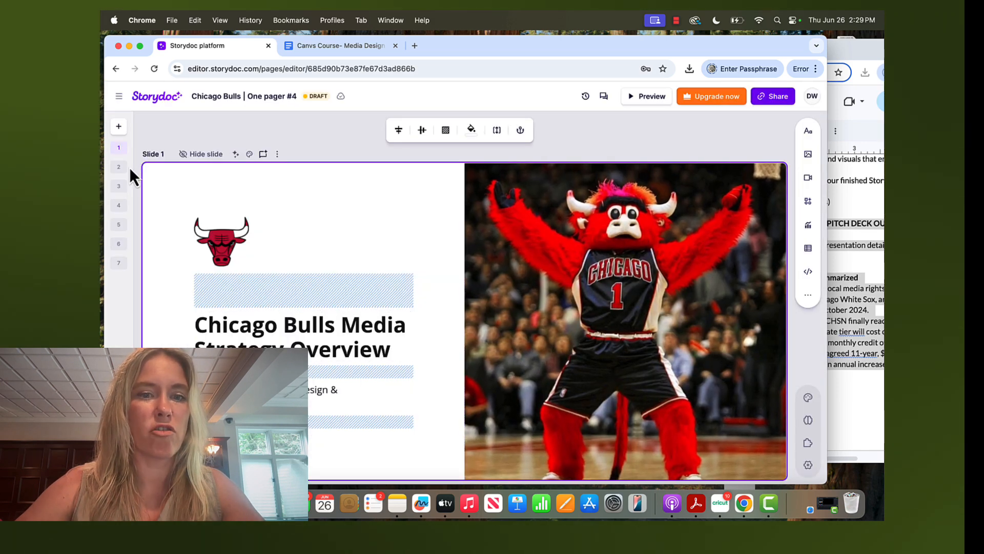
Go through the first slides again, reading Our Mission and the three Our Services cards
{"action": "left_click", "coordinate": [121, 148]}
{"action": "left_click", "coordinate": [119, 168]}
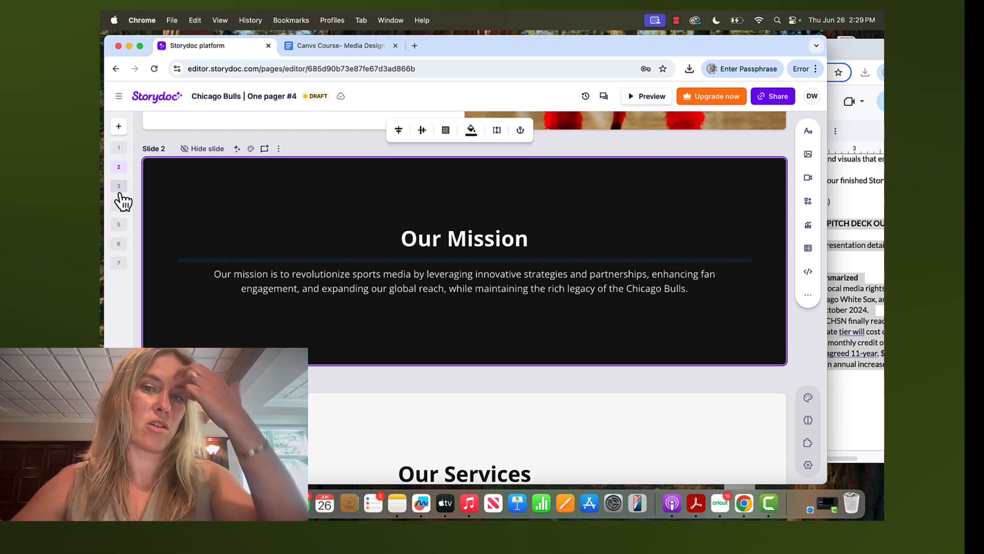
{"action": "left_click", "coordinate": [120, 188]}
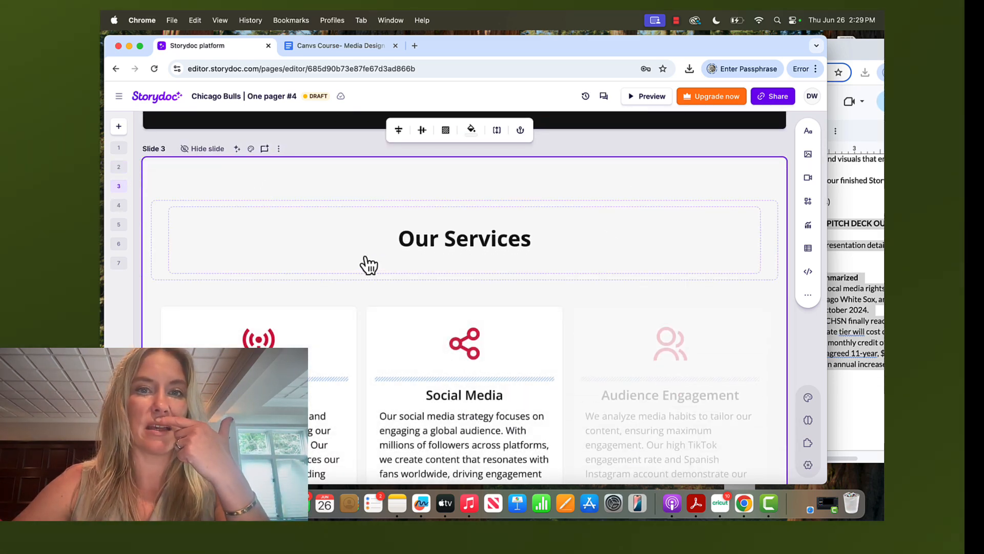
{"action": "scroll", "coordinate": [368, 265], "scroll_direction": "down", "scroll_amount": 3}
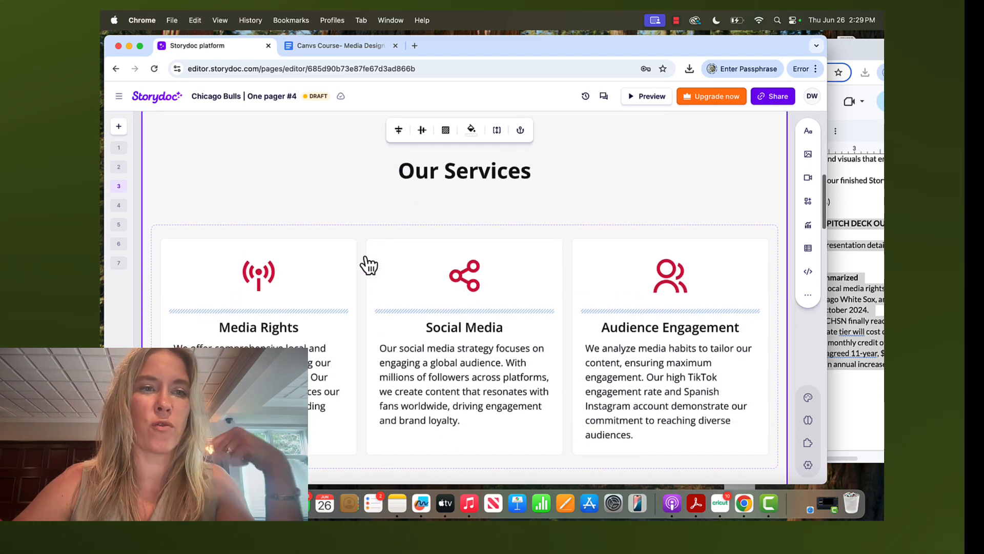
{"action": "scroll", "coordinate": [368, 265], "scroll_direction": "down", "scroll_amount": 1}
{"action": "scroll", "coordinate": [368, 265], "scroll_direction": "up", "scroll_amount": 1}
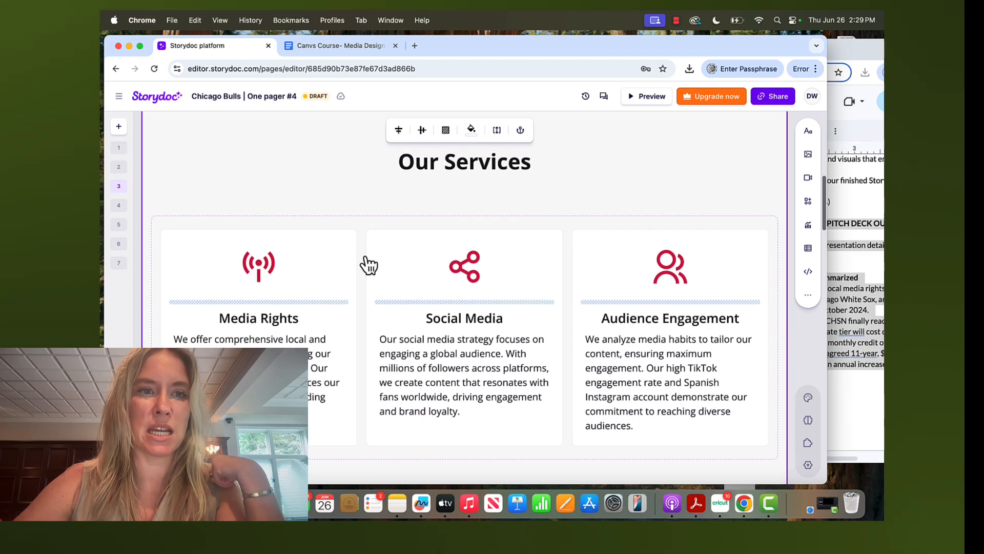
Replace the Company Overview title on slide 4 with "Chicago Bulls by the Numbers"
{"action": "left_click", "coordinate": [122, 206]}
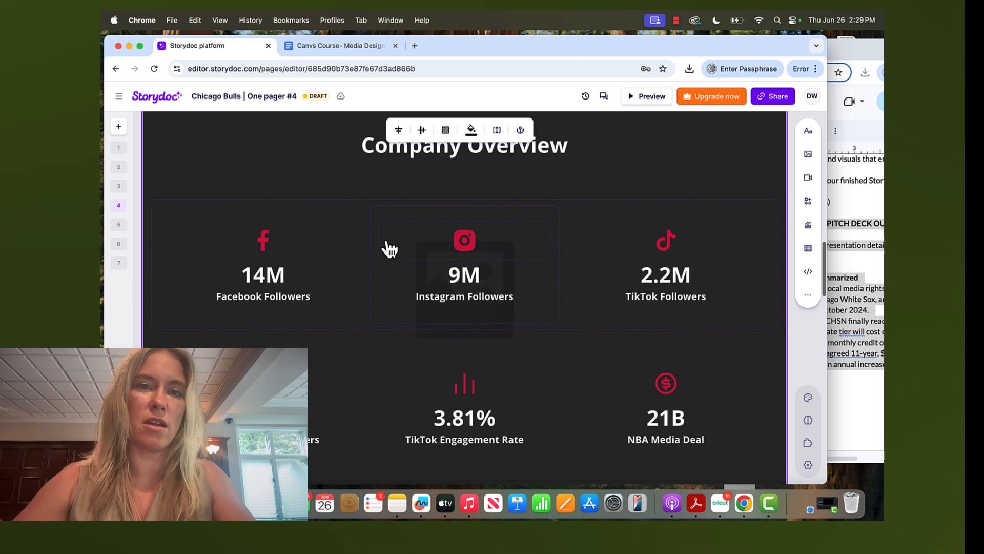
{"action": "left_click", "coordinate": [415, 175]}
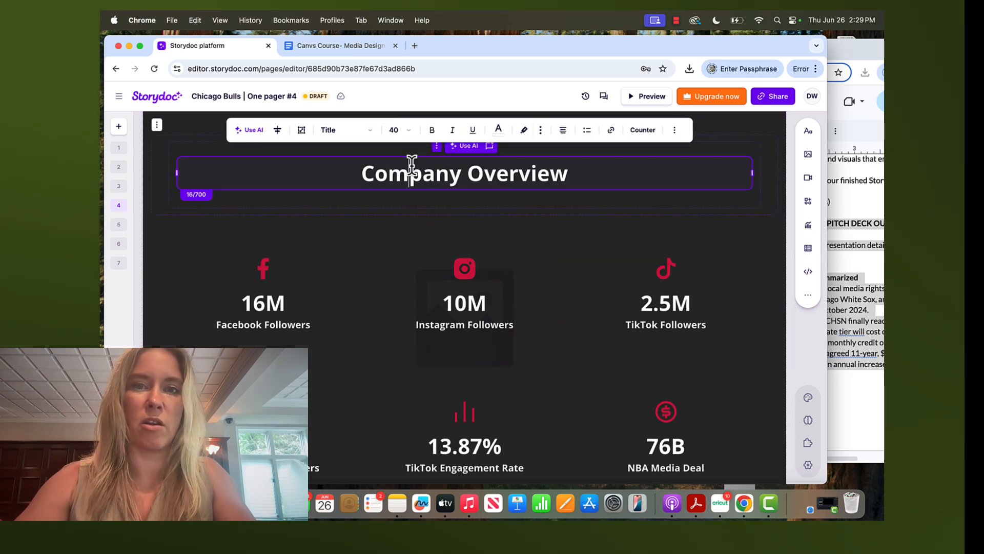
{"action": "left_click_drag", "start_coordinate": [365, 172], "coordinate": [632, 185]}
{"action": "type", "text": "Chi"}
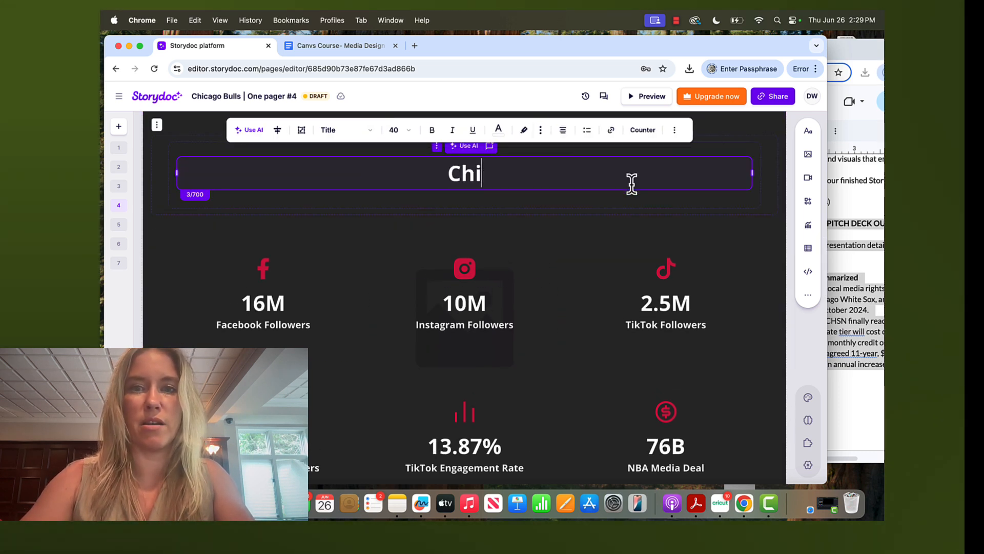
{"action": "type", "text": "cago Bulls by the "}
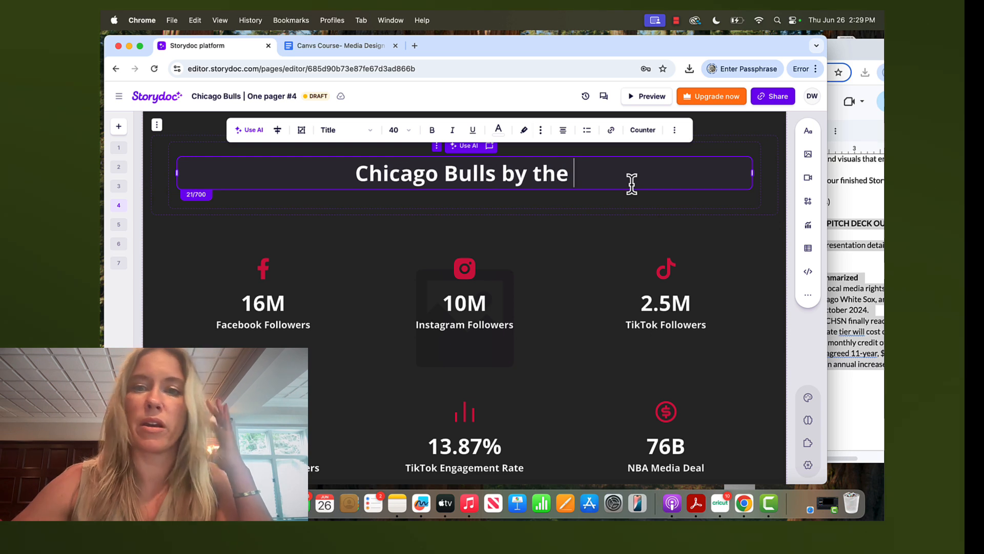
{"action": "type", "text": "Numbers"}
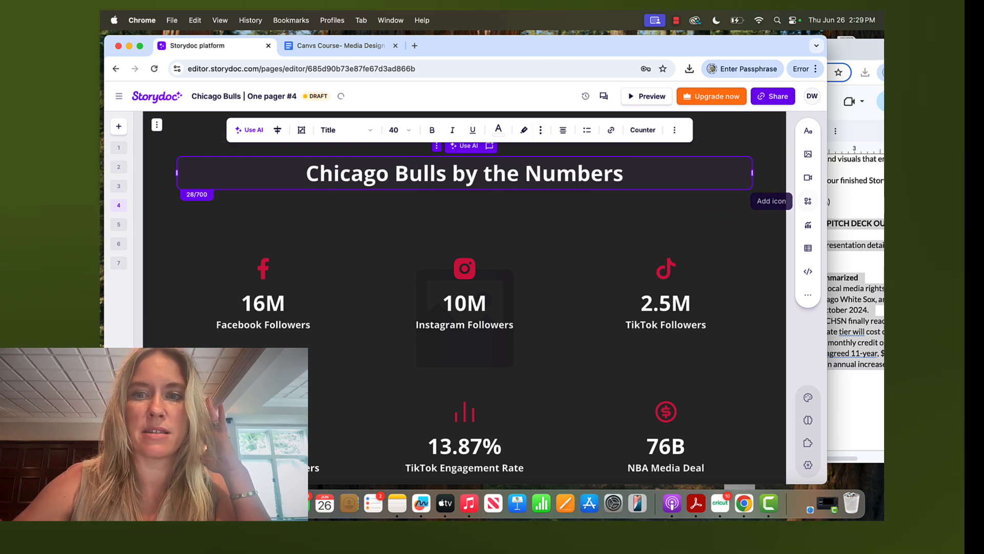
Switch to the Pitch Deck Example document, hide its document tabs outline, and read the social media reach and audience media habits points
{"action": "left_click", "coordinate": [845, 269]}
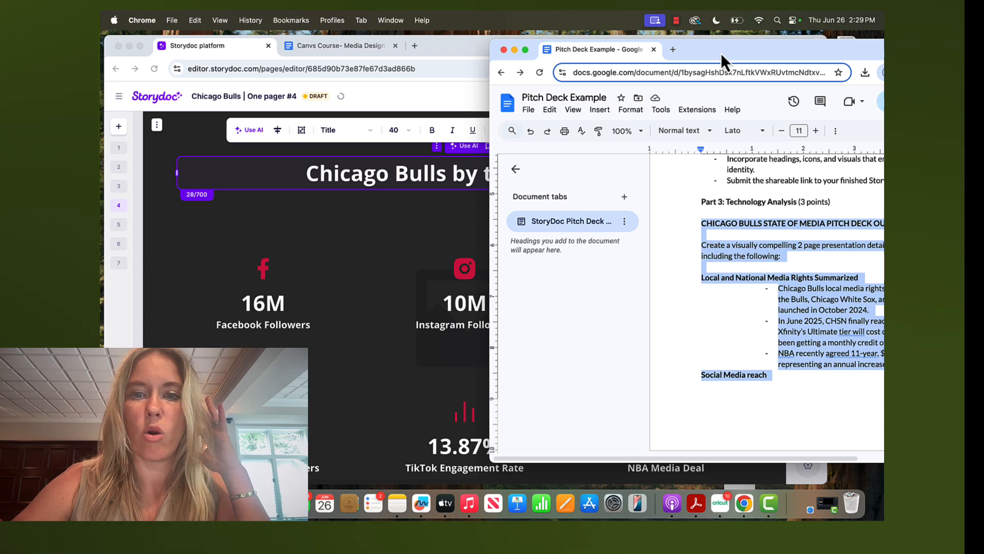
{"action": "left_click_drag", "start_coordinate": [720, 53], "coordinate": [589, 25]}
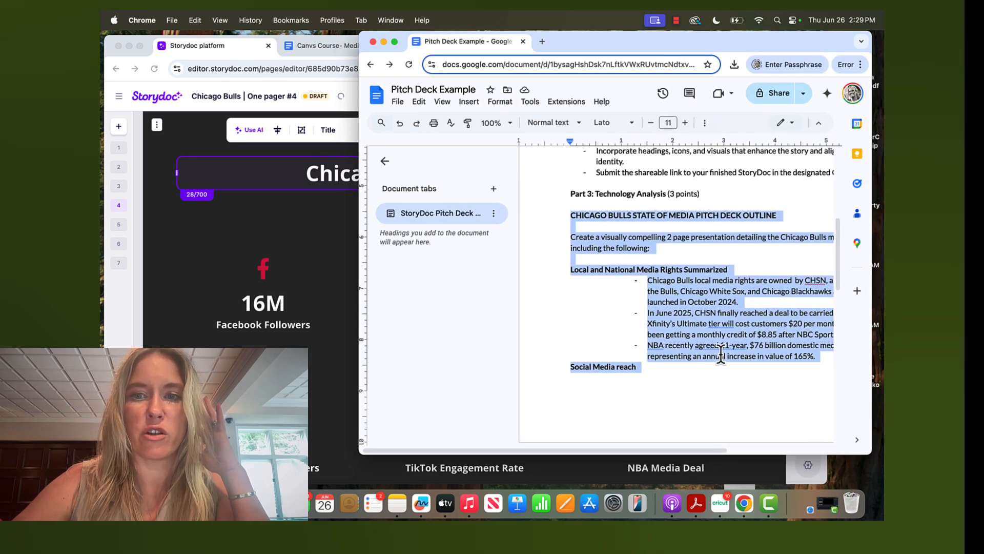
{"action": "scroll", "coordinate": [728, 359], "scroll_direction": "down", "scroll_amount": 5}
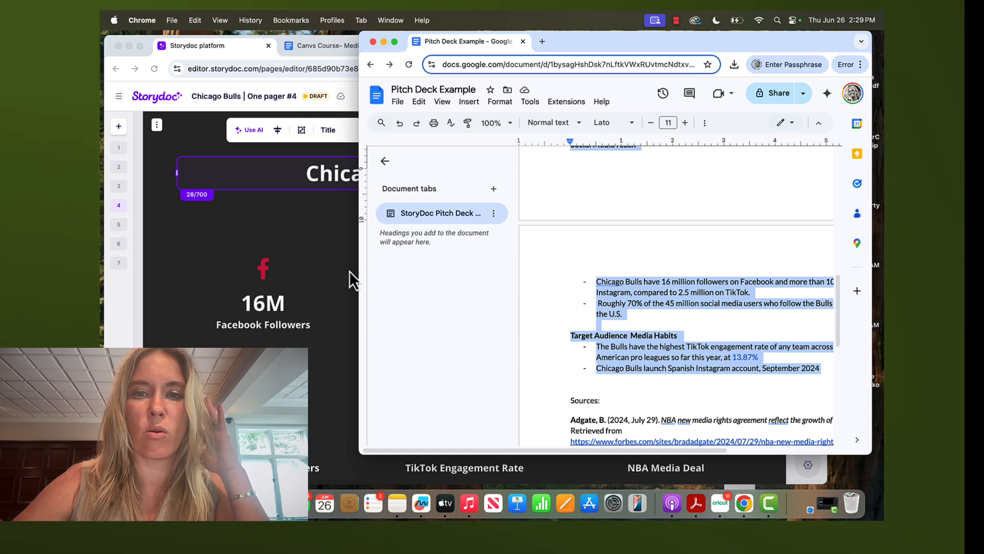
{"action": "left_click", "coordinate": [385, 161]}
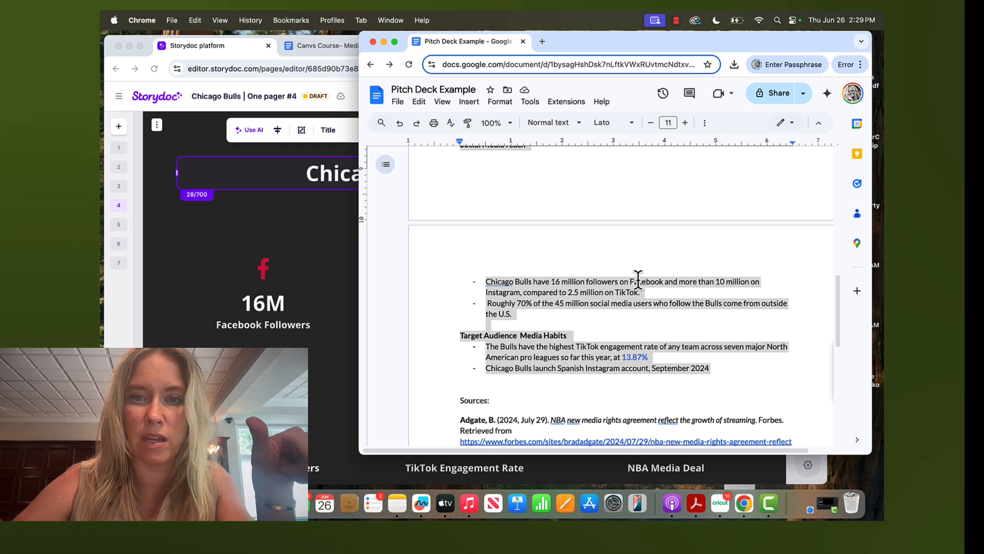
{"action": "left_click", "coordinate": [306, 281]}
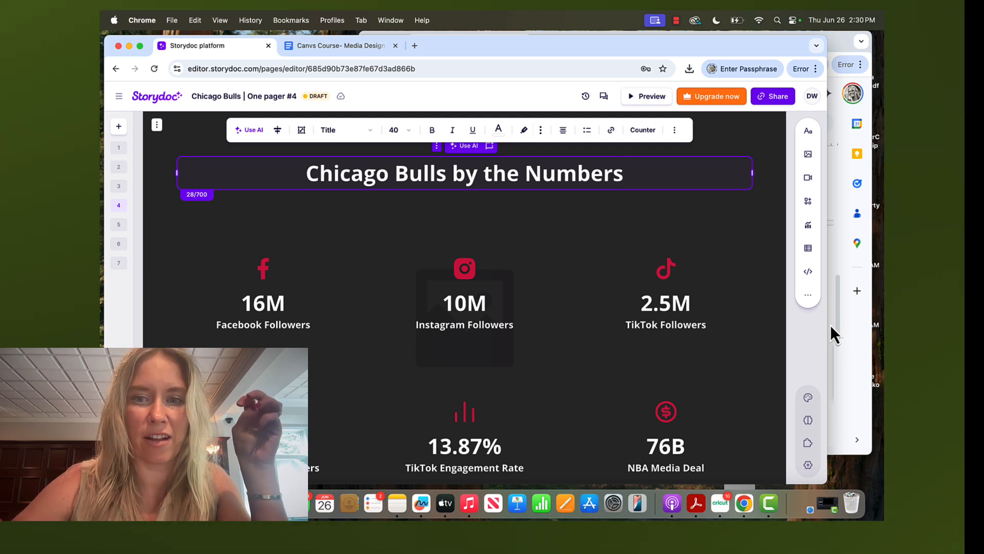
Check the follower counts, TikTok engagement rate and NBA media deal figures on slide 4 in Storydoc
{"action": "scroll", "coordinate": [524, 343], "scroll_direction": "down", "scroll_amount": 4}
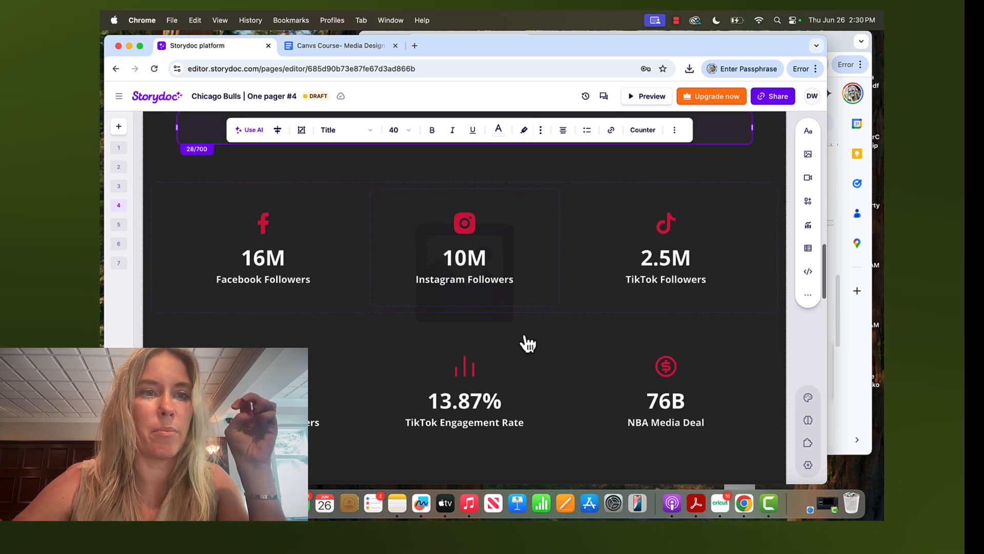
{"action": "scroll", "coordinate": [444, 309], "scroll_direction": "up", "scroll_amount": 7}
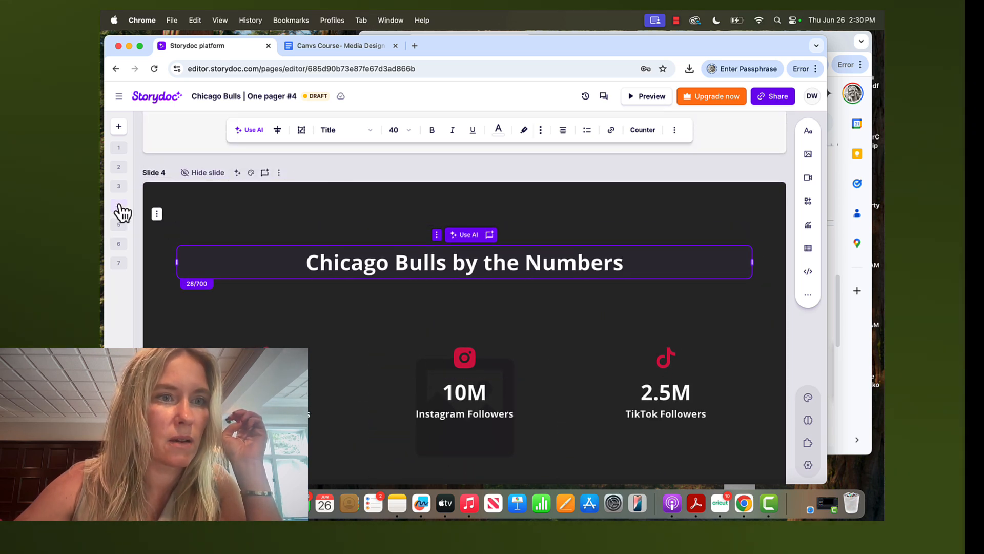
{"action": "mouse_move", "coordinate": [119, 205]}
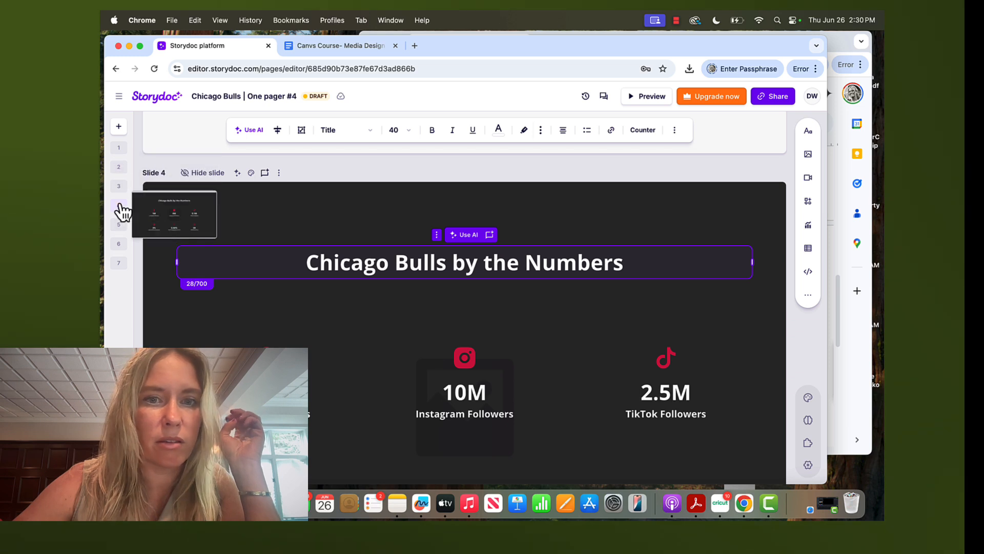
{"action": "left_click", "coordinate": [264, 343]}
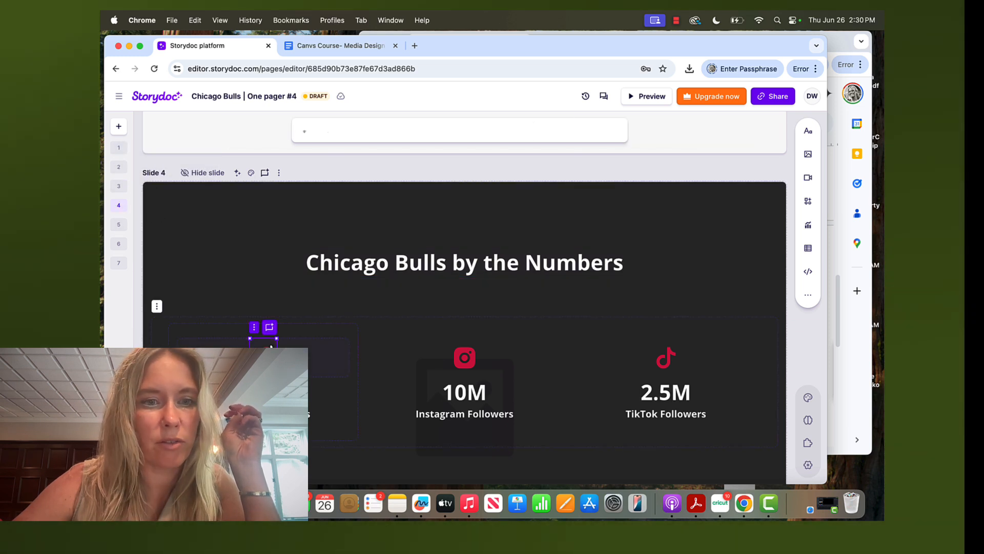
{"action": "scroll", "coordinate": [453, 349], "scroll_direction": "down", "scroll_amount": 4}
{"action": "scroll", "coordinate": [450, 347], "scroll_direction": "down", "scroll_amount": 4}
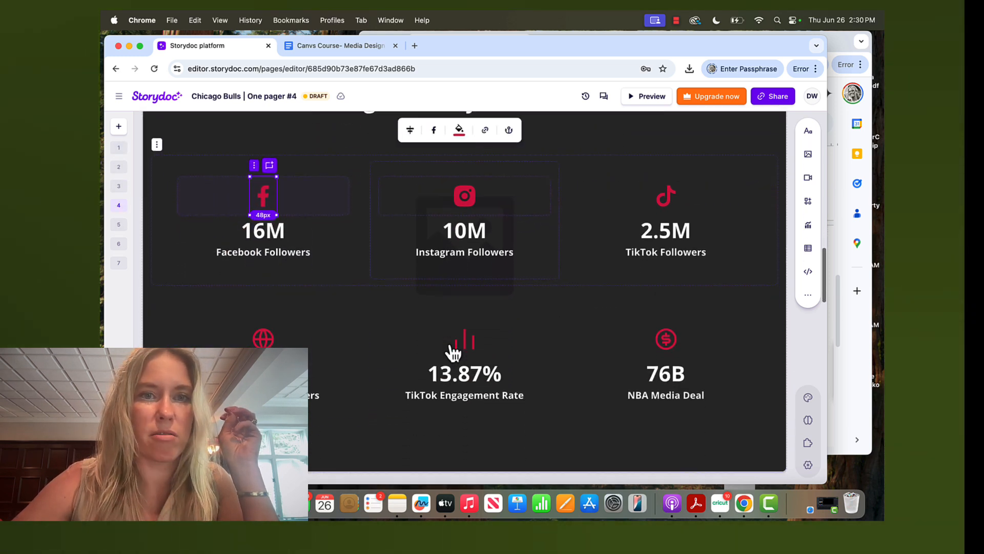
{"action": "scroll", "coordinate": [450, 347], "scroll_direction": "up", "scroll_amount": 3}
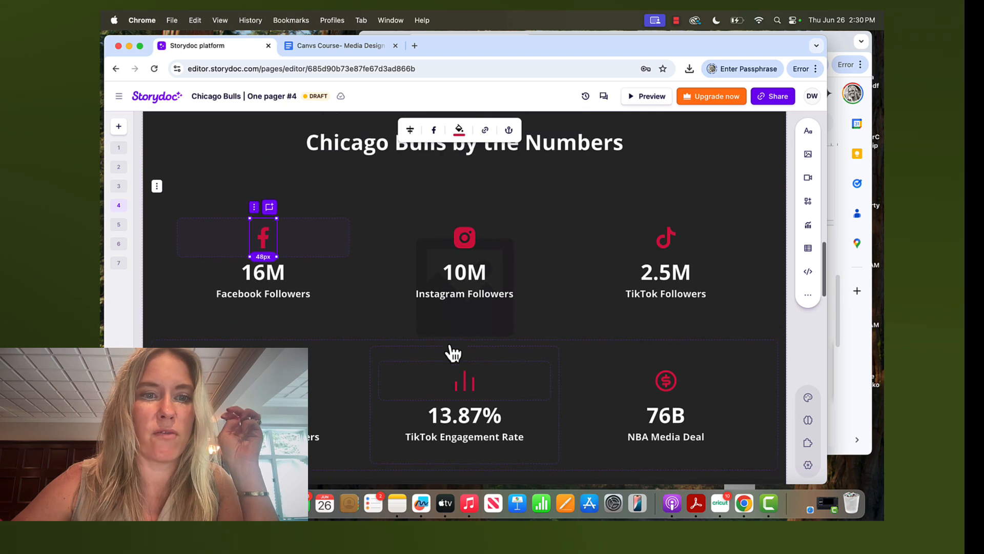
Look over the Market Analysis slide with its Market Growth and Competitive Landscape charts, and delete the slide
{"action": "left_click", "coordinate": [119, 224]}
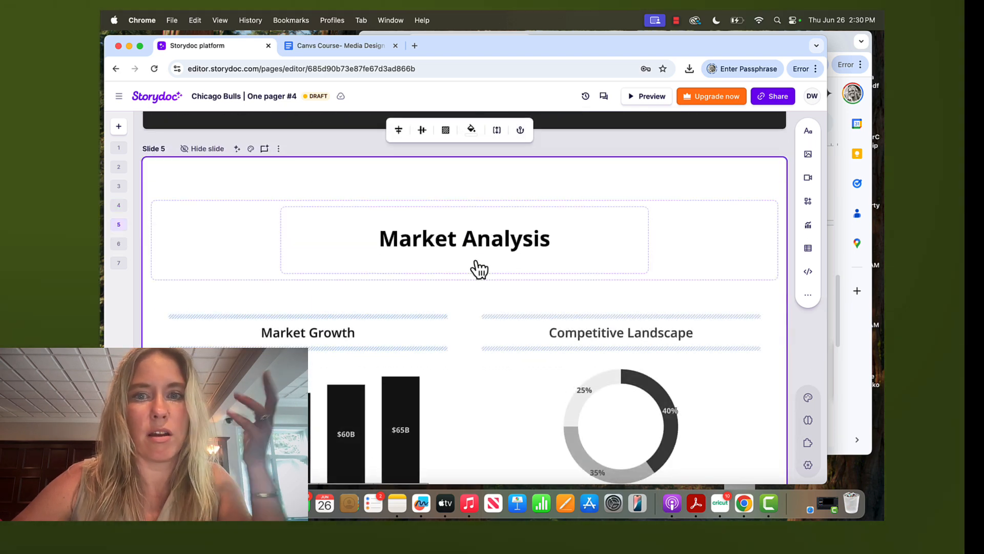
{"action": "scroll", "coordinate": [479, 269], "scroll_direction": "down", "scroll_amount": 4}
{"action": "scroll", "coordinate": [480, 270], "scroll_direction": "down", "scroll_amount": 4}
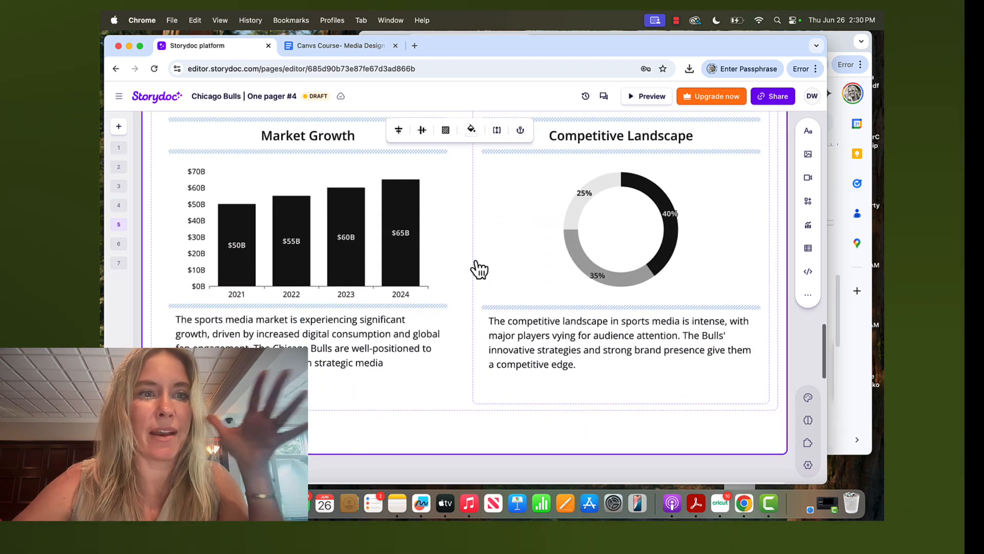
{"action": "scroll", "coordinate": [479, 269], "scroll_direction": "up", "scroll_amount": 5}
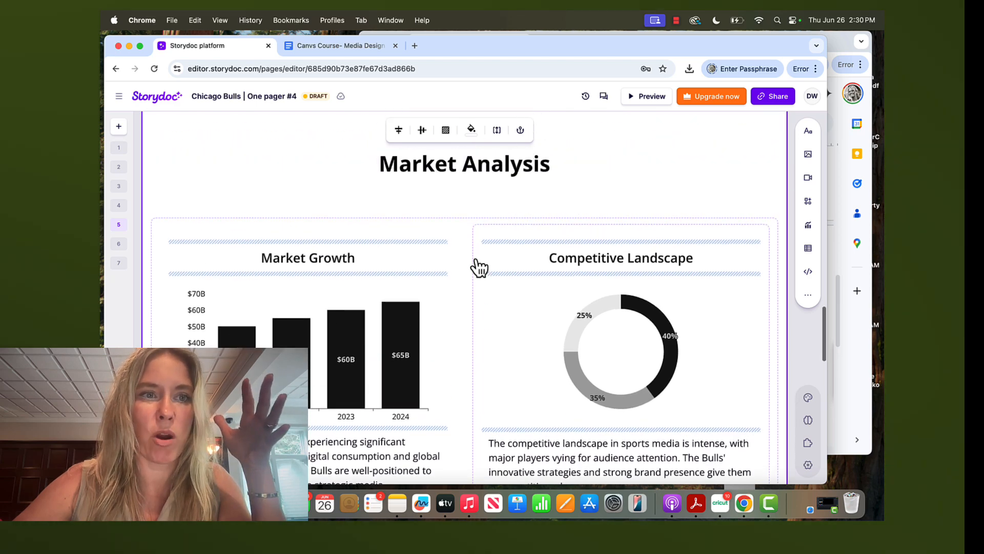
{"action": "mouse_move", "coordinate": [123, 231]}
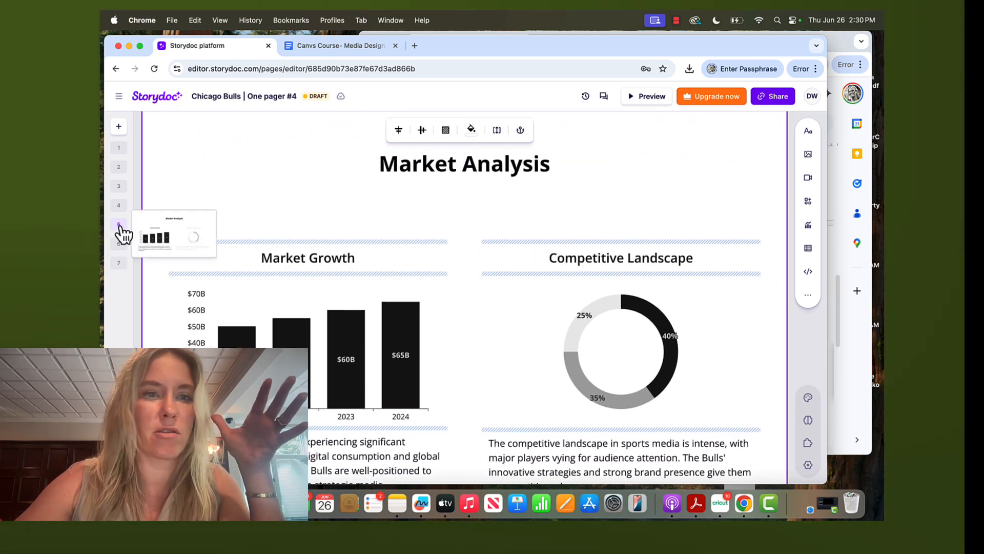
{"action": "left_click", "coordinate": [123, 232]}
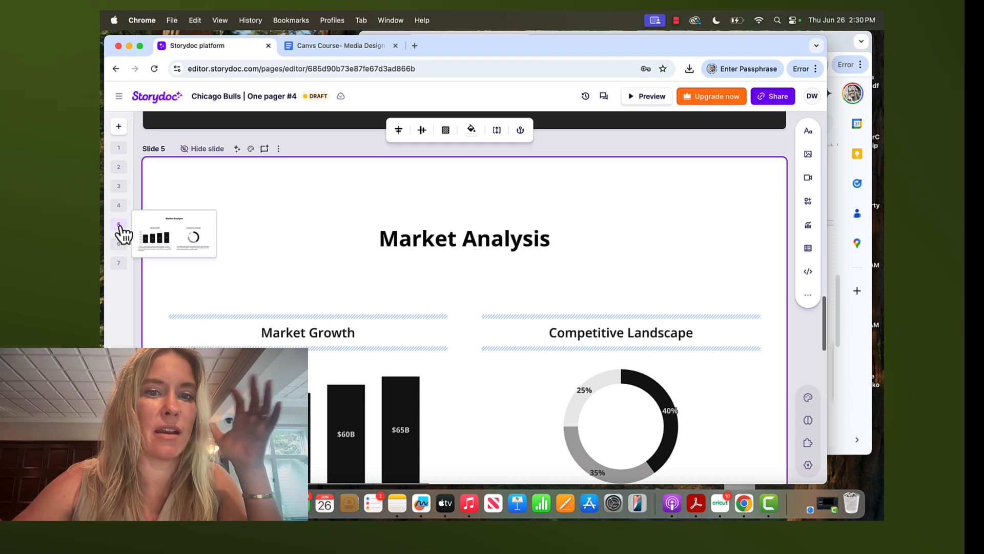
{"action": "key", "text": "Delete"}
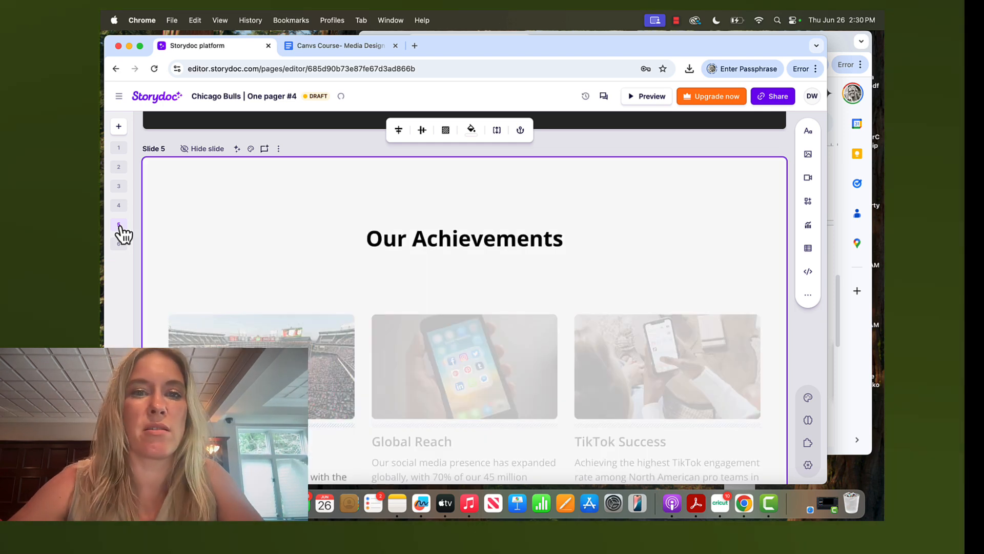
Review the images and text of the three cards on the Our Achievements slide
{"action": "scroll", "coordinate": [452, 334], "scroll_direction": "down", "scroll_amount": 3}
{"action": "scroll", "coordinate": [453, 338], "scroll_direction": "down", "scroll_amount": 3}
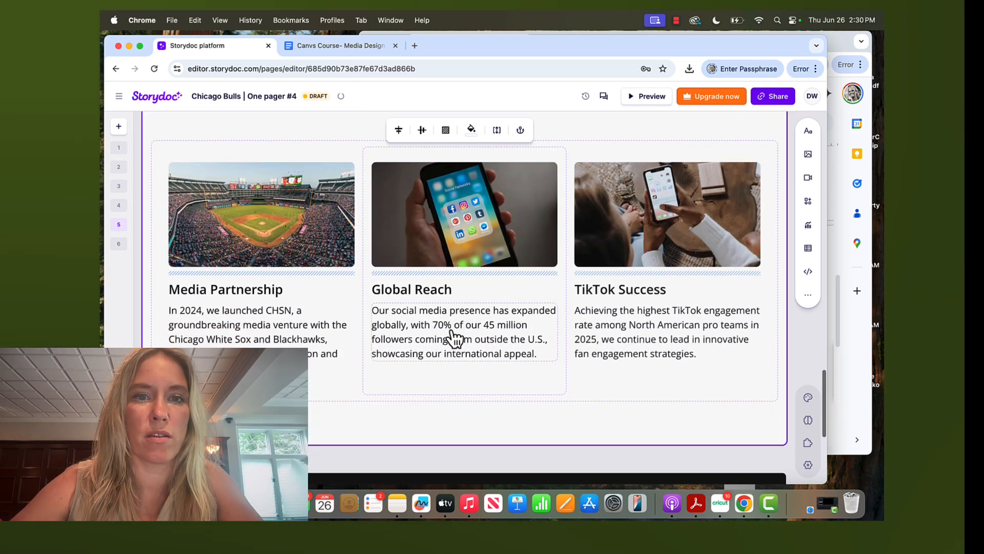
{"action": "scroll", "coordinate": [452, 336], "scroll_direction": "up", "scroll_amount": 4}
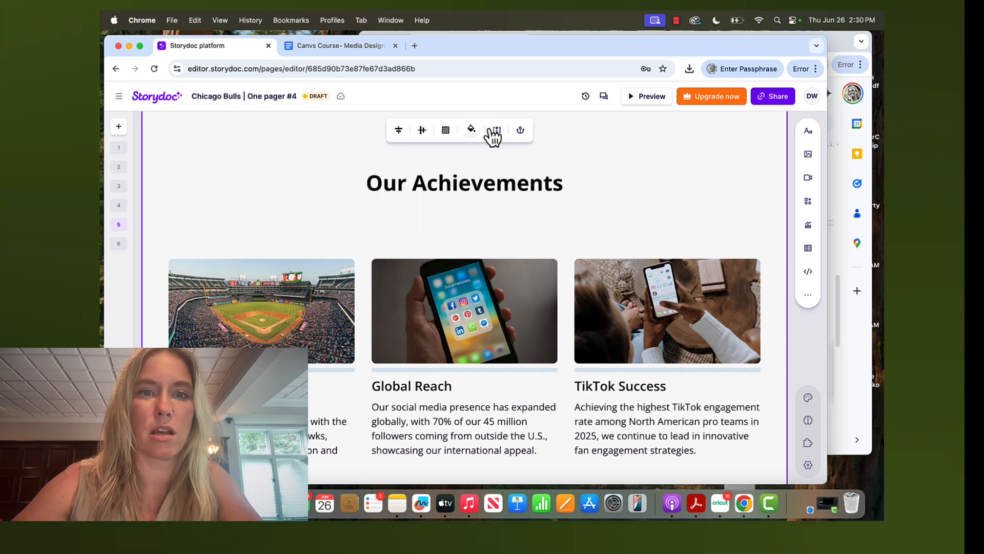
Change the Our Achievements slide title to "Chicago Bulls State of Media"
{"action": "left_click", "coordinate": [371, 184]}
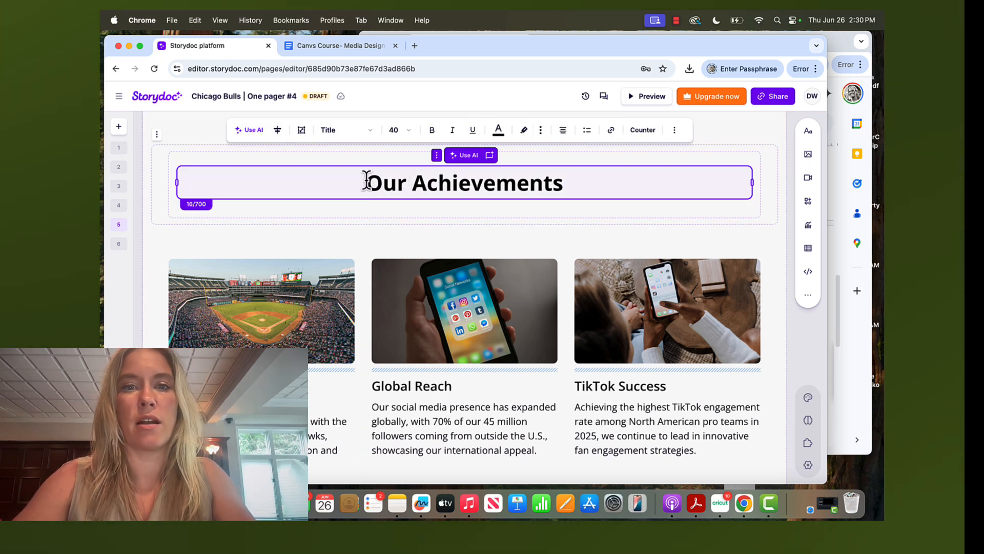
{"action": "left_click_drag", "start_coordinate": [367, 182], "coordinate": [698, 191]}
{"action": "type", "text": "St"}
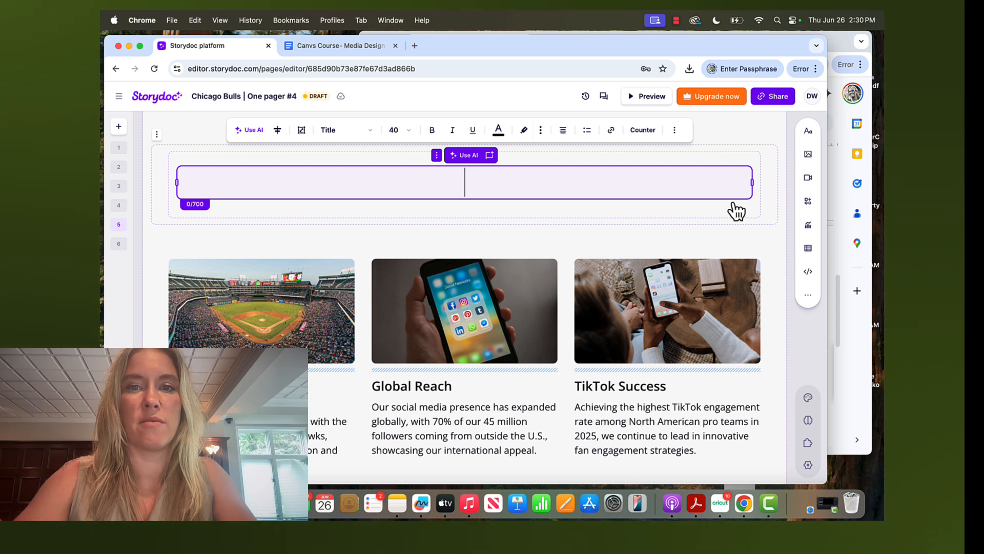
{"action": "type", "text": "Chicago Bulls Sta"}
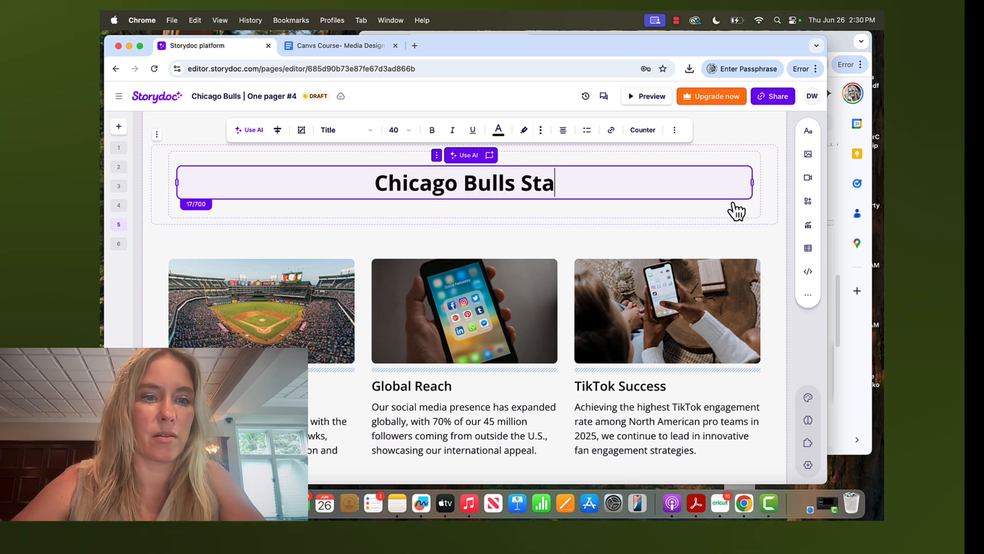
{"action": "type", "text": "te of Media"}
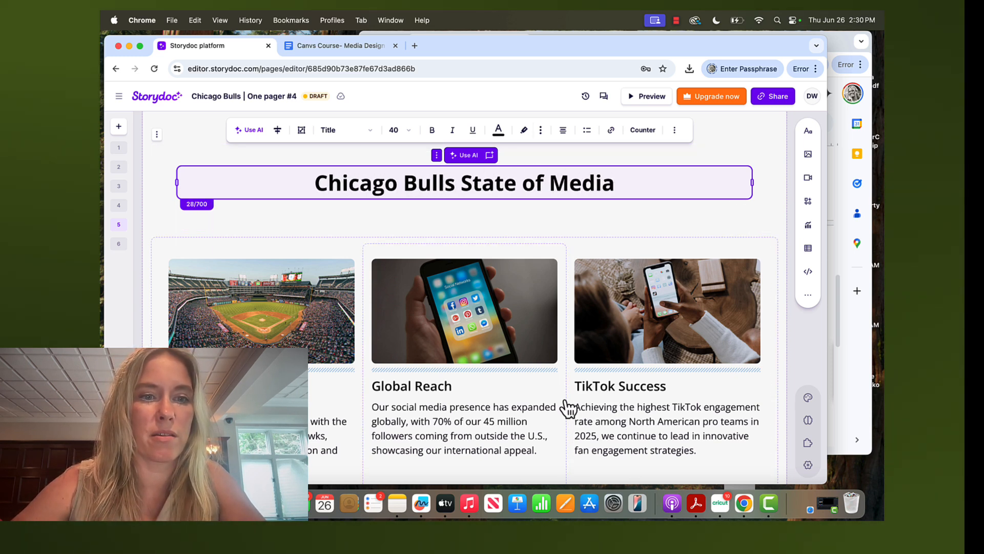
Switch to the Pitch Deck Example document and copy the three bullet points under Local and National Media Rights Summarized
{"action": "left_click", "coordinate": [287, 386]}
{"action": "scroll", "coordinate": [287, 386], "scroll_direction": "down", "scroll_amount": 3}
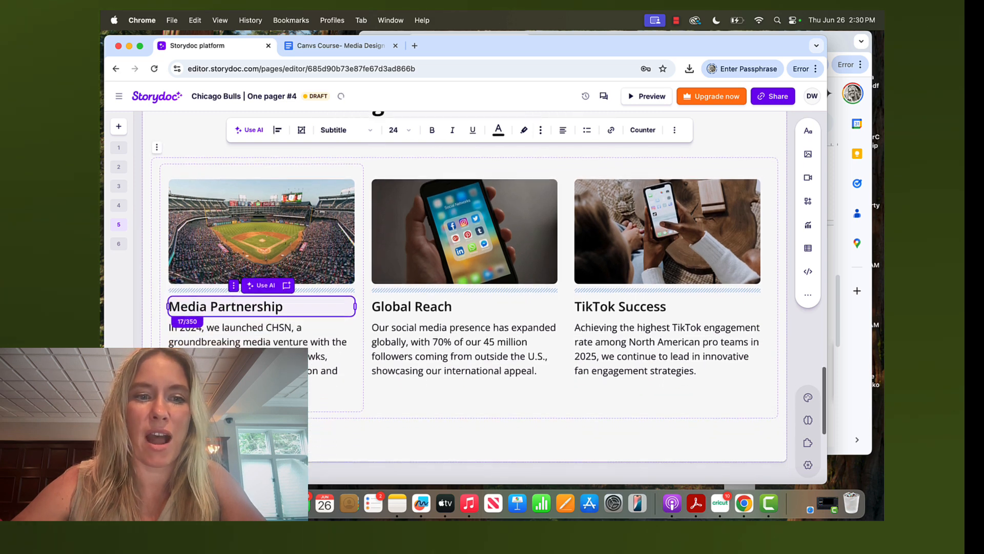
{"action": "left_click", "coordinate": [311, 360]}
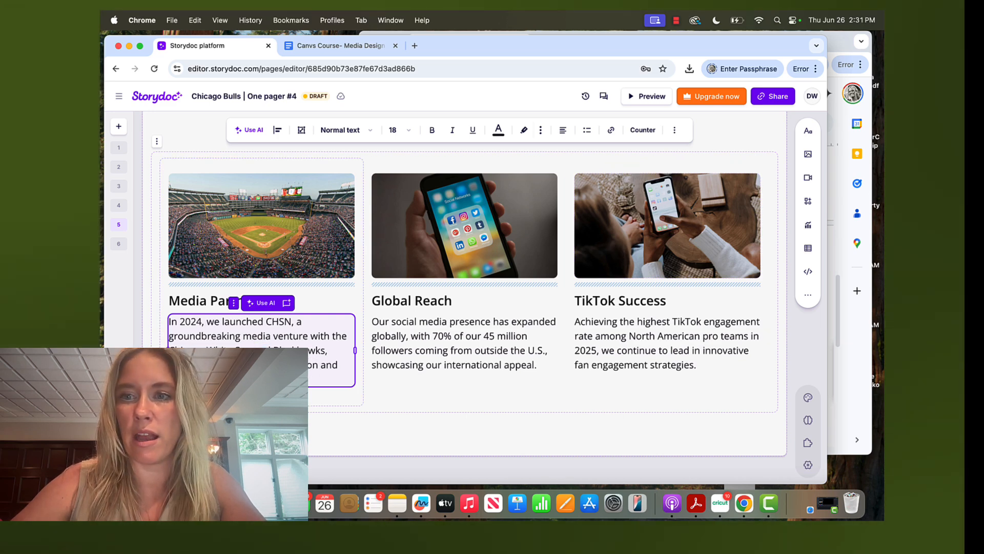
{"action": "left_click_drag", "start_coordinate": [231, 365], "coordinate": [197, 316]}
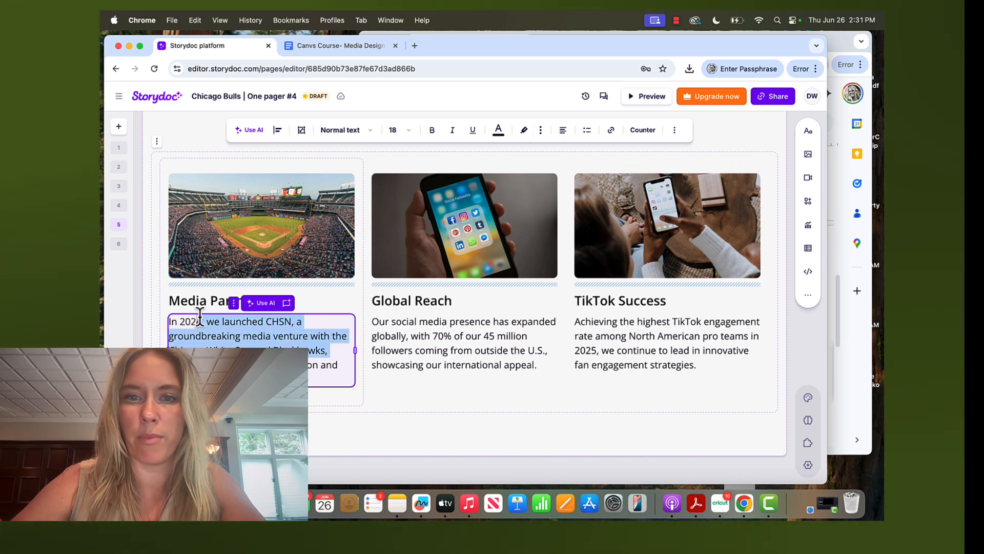
{"action": "left_click", "coordinate": [835, 239]}
{"action": "scroll", "coordinate": [616, 306], "scroll_direction": "up", "scroll_amount": 4}
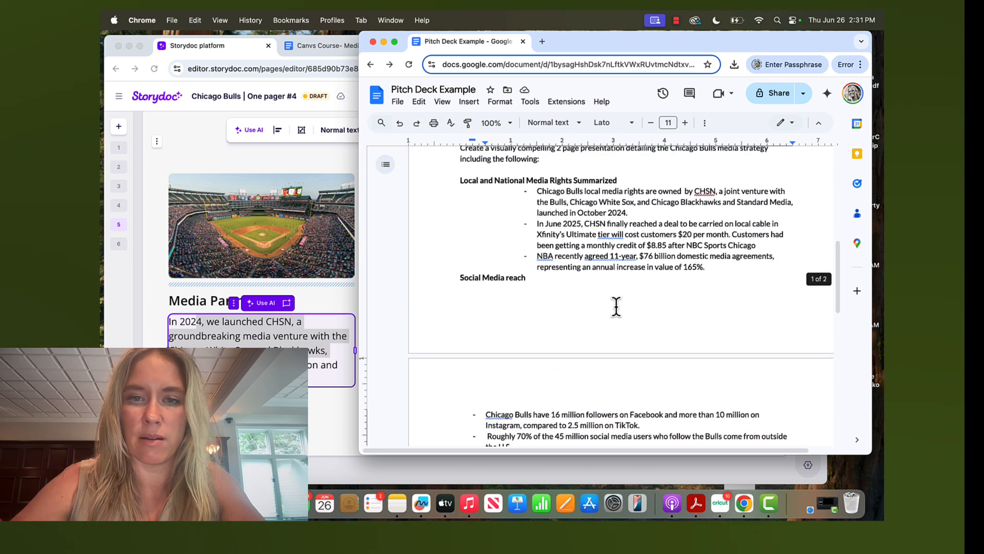
{"action": "left_click_drag", "start_coordinate": [740, 305], "coordinate": [490, 215]}
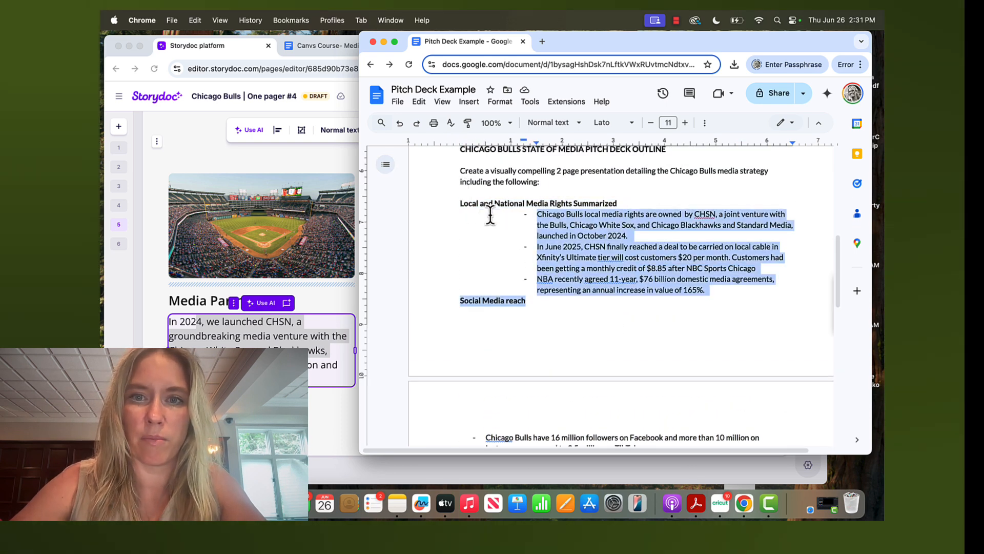
{"action": "left_click", "coordinate": [648, 258]}
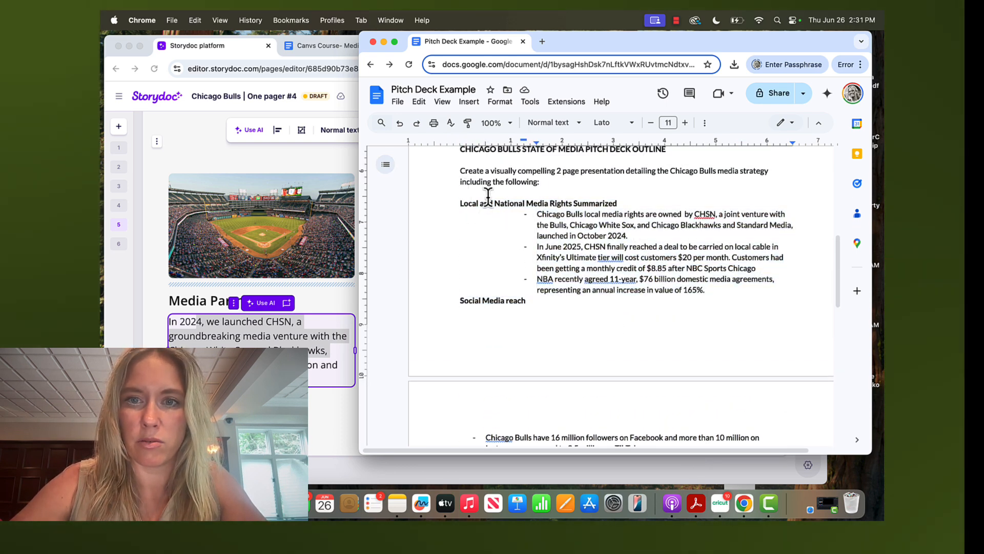
{"action": "left_click_drag", "start_coordinate": [569, 221], "coordinate": [698, 236]}
{"action": "left_click", "coordinate": [698, 236]}
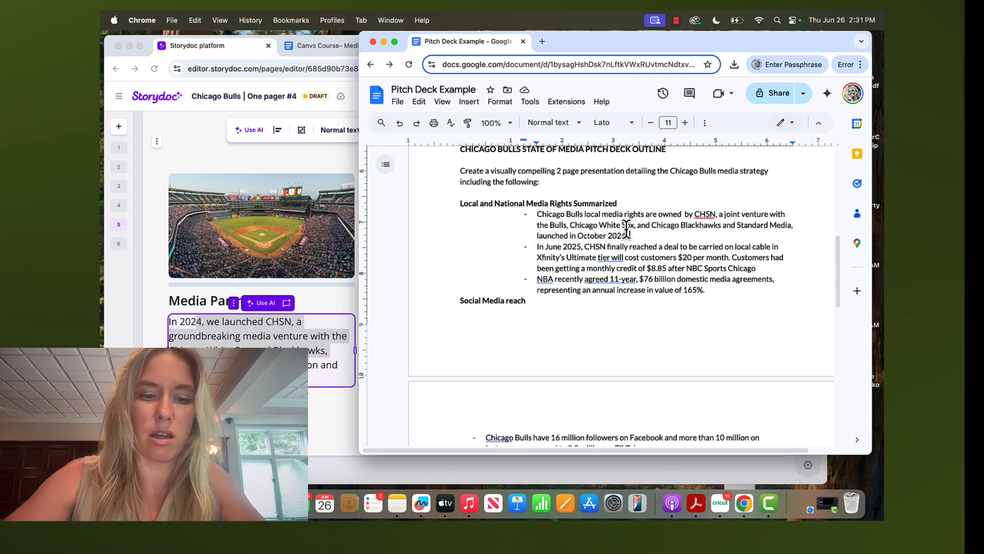
{"action": "left_click_drag", "start_coordinate": [734, 290], "coordinate": [515, 213]}
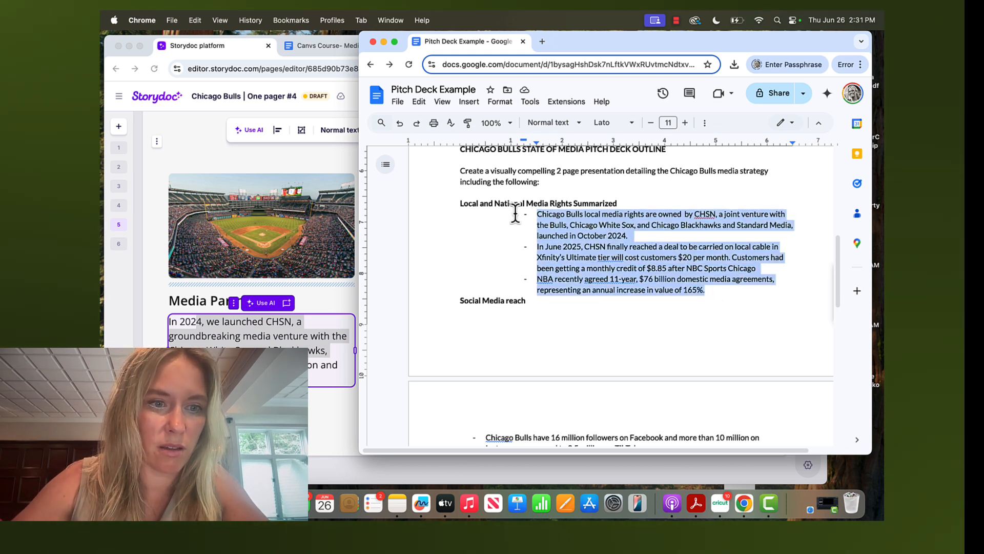
Return to Storydoc and replace the Media Partnership card's description with the copied media rights text
{"action": "left_click", "coordinate": [267, 378]}
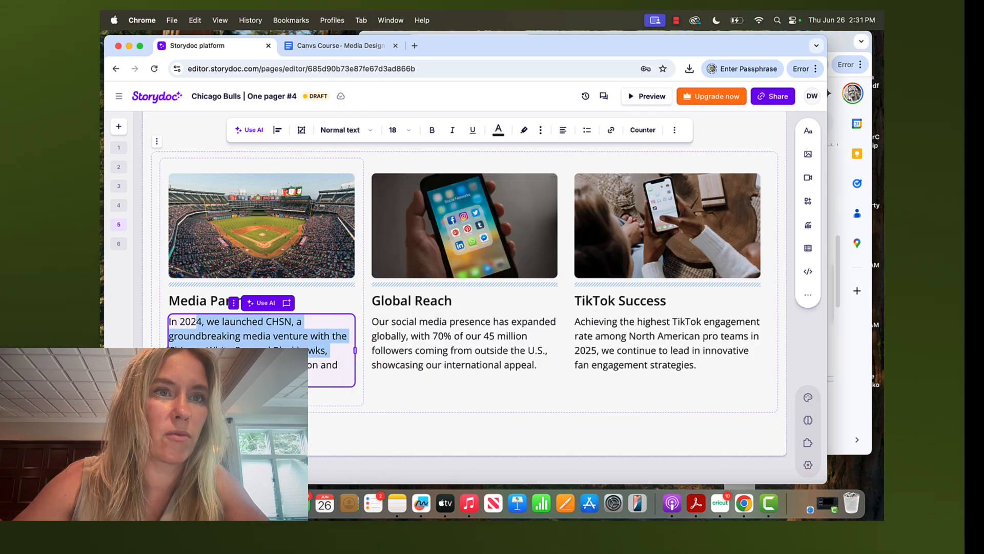
{"action": "left_click_drag", "start_coordinate": [266, 378], "coordinate": [106, 251]}
{"action": "key", "text": "BackSpace"}
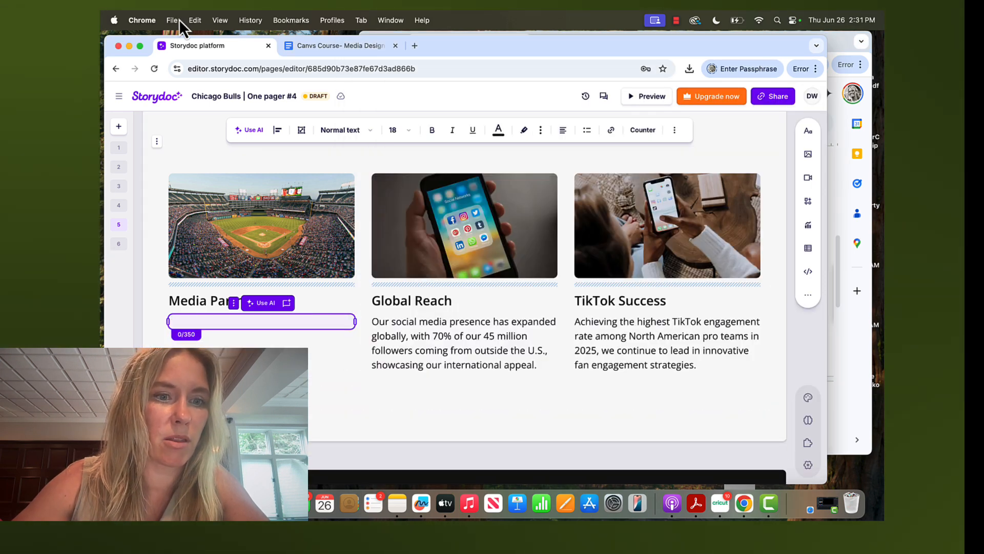
{"action": "left_click", "coordinate": [201, 21]}
{"action": "left_click", "coordinate": [213, 105]}
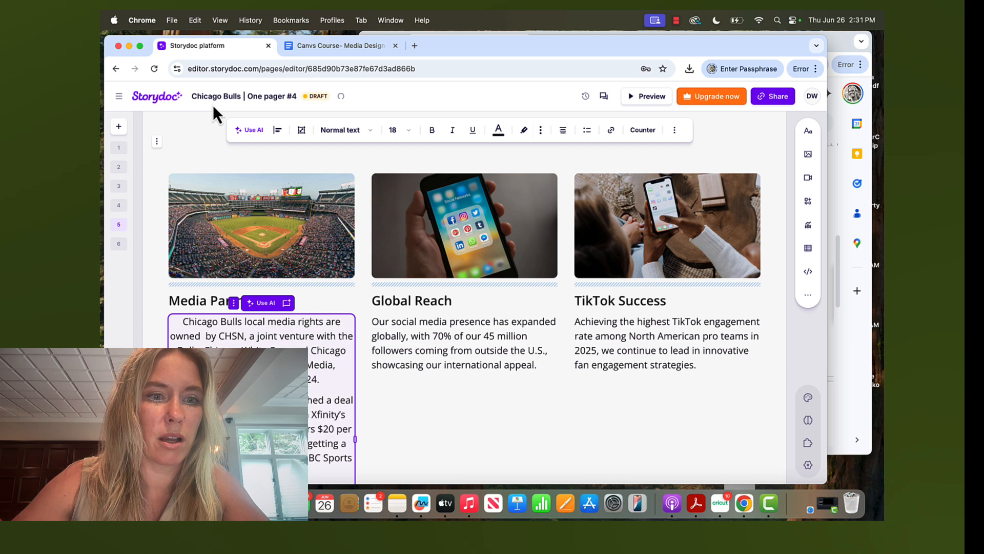
Format the three paragraphs of the Media Partnership description as a bulleted list
{"action": "scroll", "coordinate": [323, 307], "scroll_direction": "down", "scroll_amount": 3}
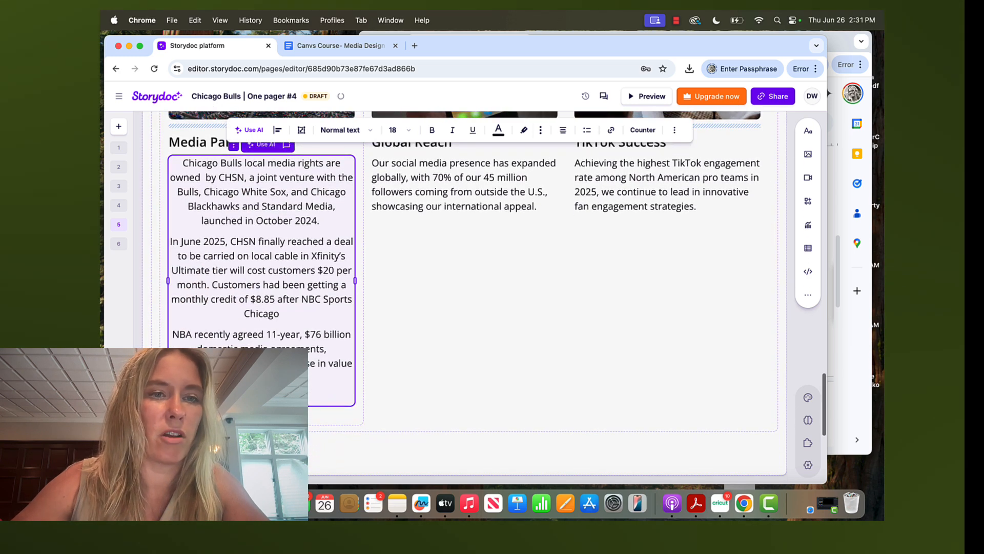
{"action": "left_click_drag", "start_coordinate": [297, 384], "coordinate": [156, 176]}
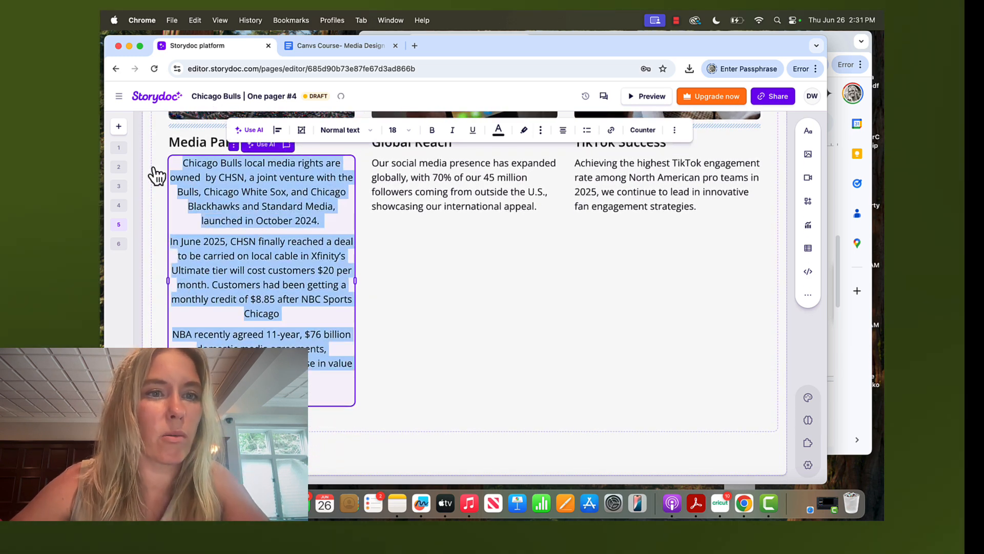
{"action": "left_click", "coordinate": [322, 221]}
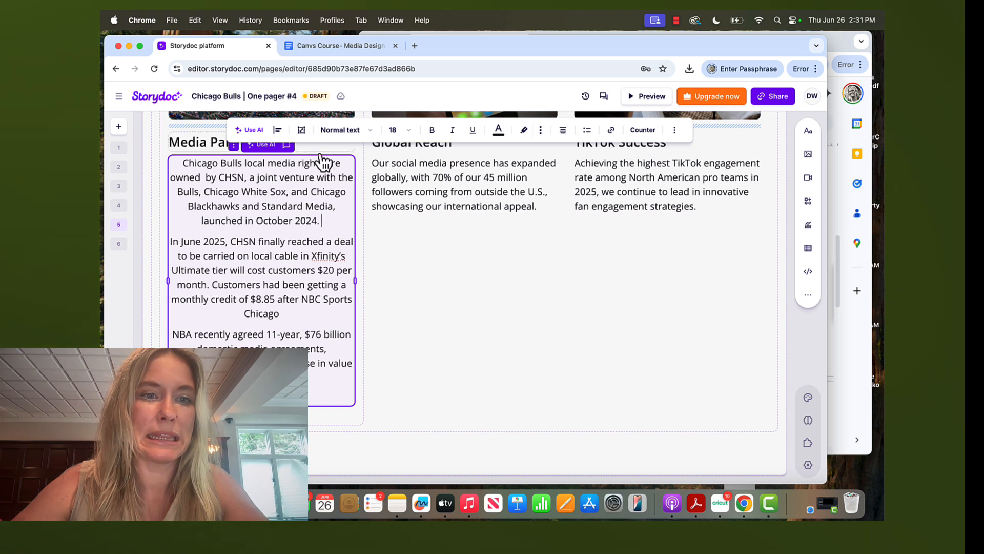
{"action": "scroll", "coordinate": [294, 279], "scroll_direction": "up", "scroll_amount": 2}
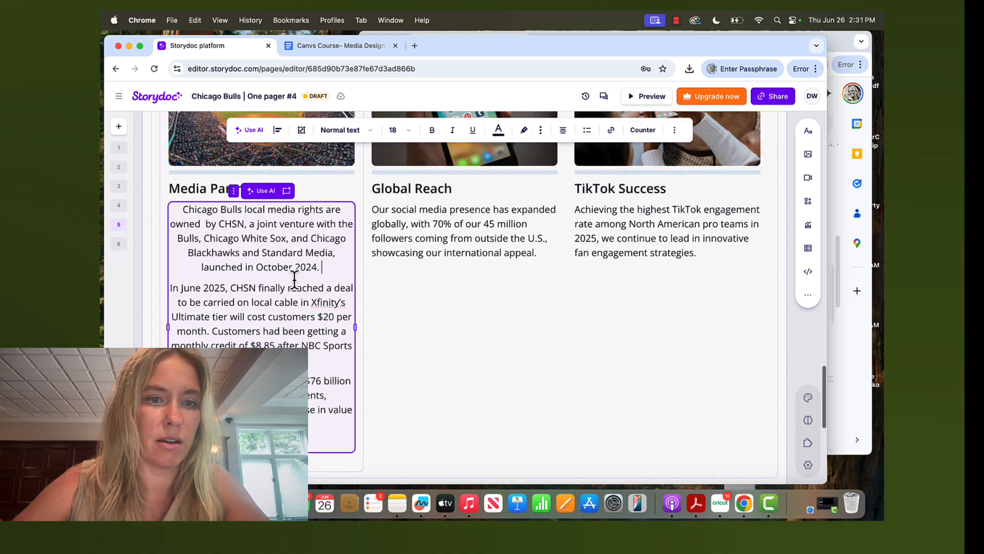
{"action": "scroll", "coordinate": [294, 280], "scroll_direction": "down", "scroll_amount": 4}
{"action": "scroll", "coordinate": [294, 279], "scroll_direction": "up", "scroll_amount": 4}
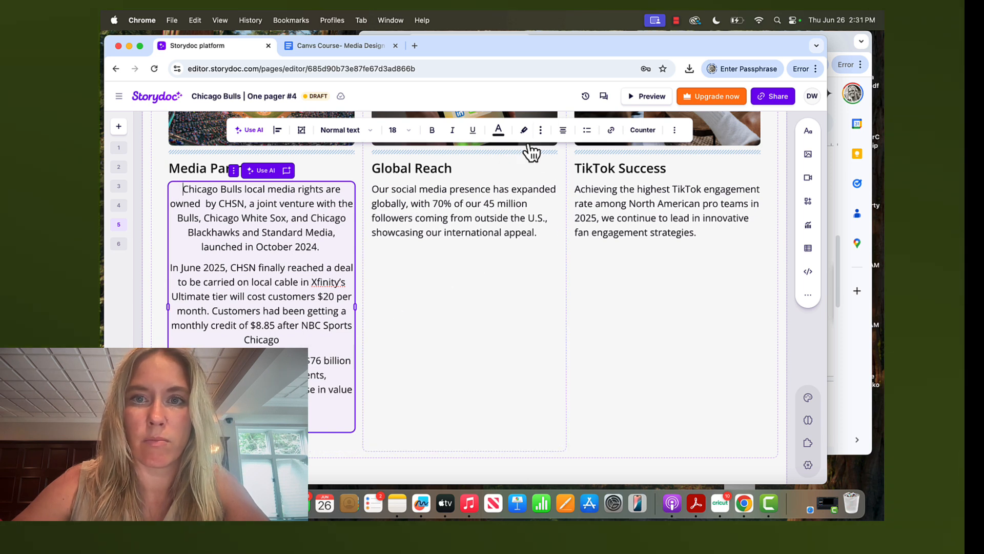
{"action": "left_click", "coordinate": [540, 130]}
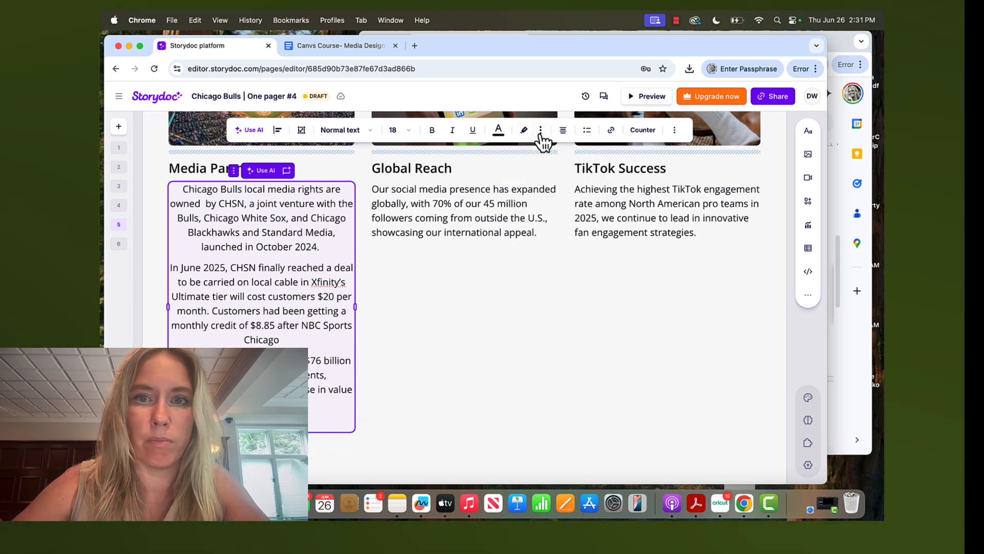
{"action": "left_click", "coordinate": [589, 134]}
{"action": "left_click", "coordinate": [563, 175]}
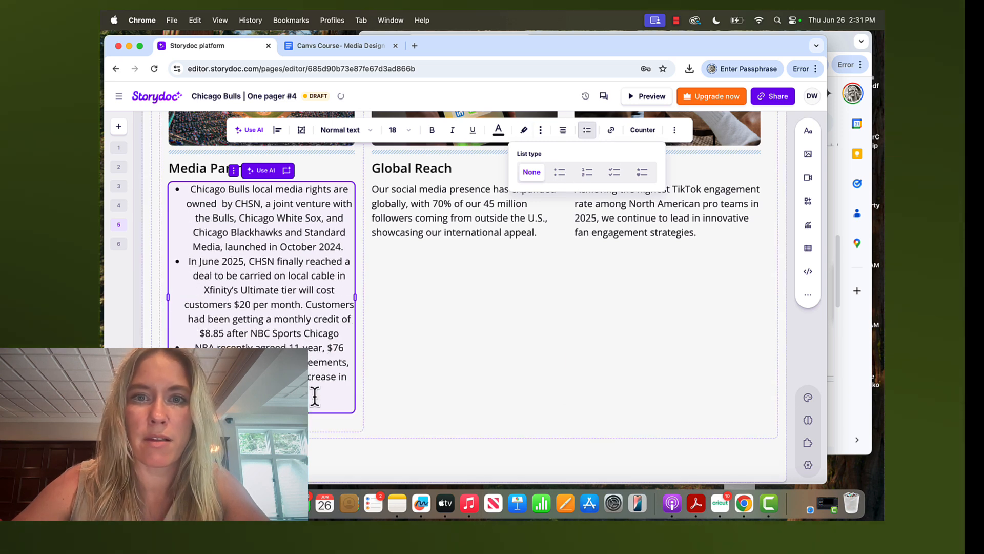
Left-align all of the bulleted text in the Media Partnership card
{"action": "left_click_drag", "start_coordinate": [315, 395], "coordinate": [104, 178]}
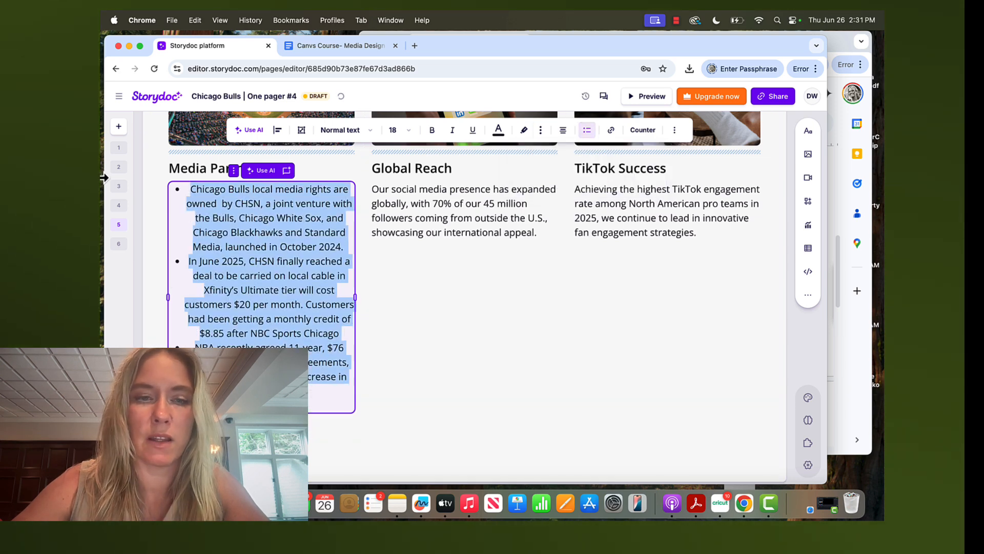
{"action": "left_click", "coordinate": [563, 130]}
{"action": "left_click", "coordinate": [518, 174]}
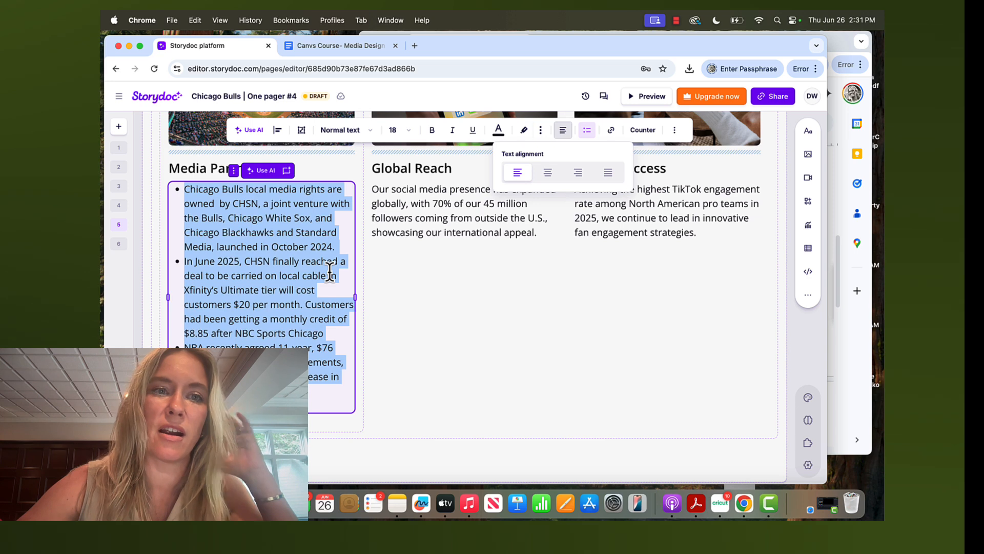
{"action": "left_click", "coordinate": [444, 193]}
Replace the Media Partnership card's baseball stadium image with the Chicago CHSN Inaugural Show picture from the media library
{"action": "left_click", "coordinate": [396, 169]}
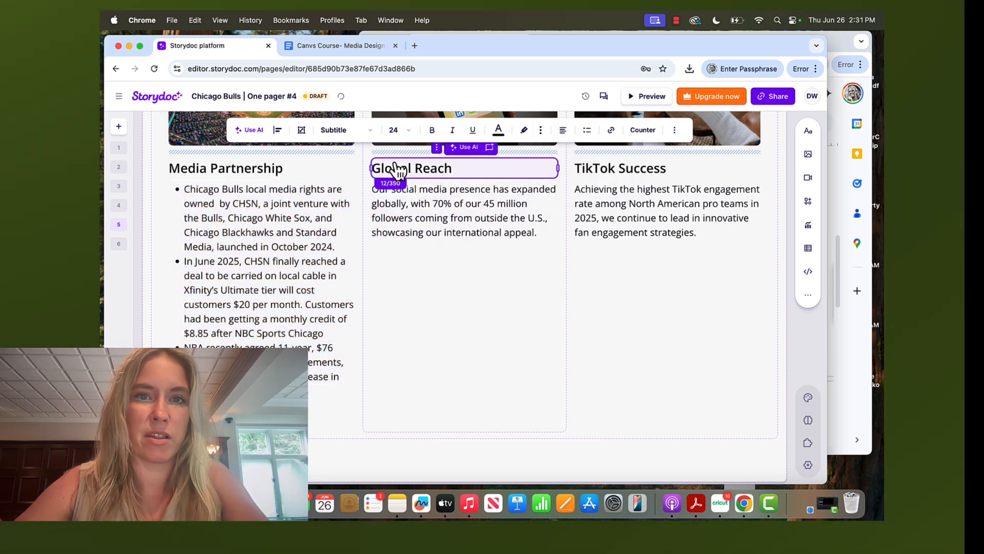
{"action": "scroll", "coordinate": [396, 169], "scroll_direction": "up", "scroll_amount": 3}
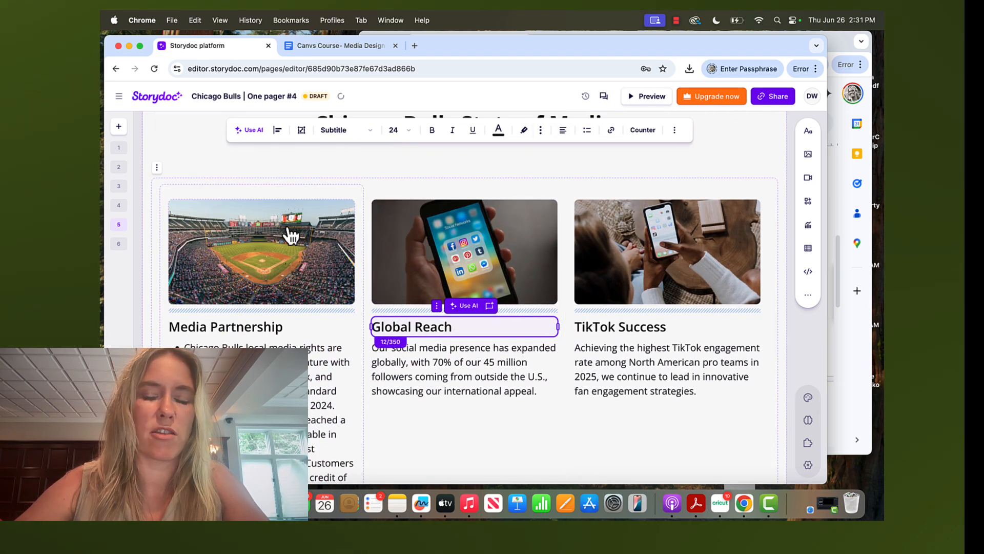
{"action": "left_click", "coordinate": [291, 235]}
{"action": "left_click", "coordinate": [408, 131]}
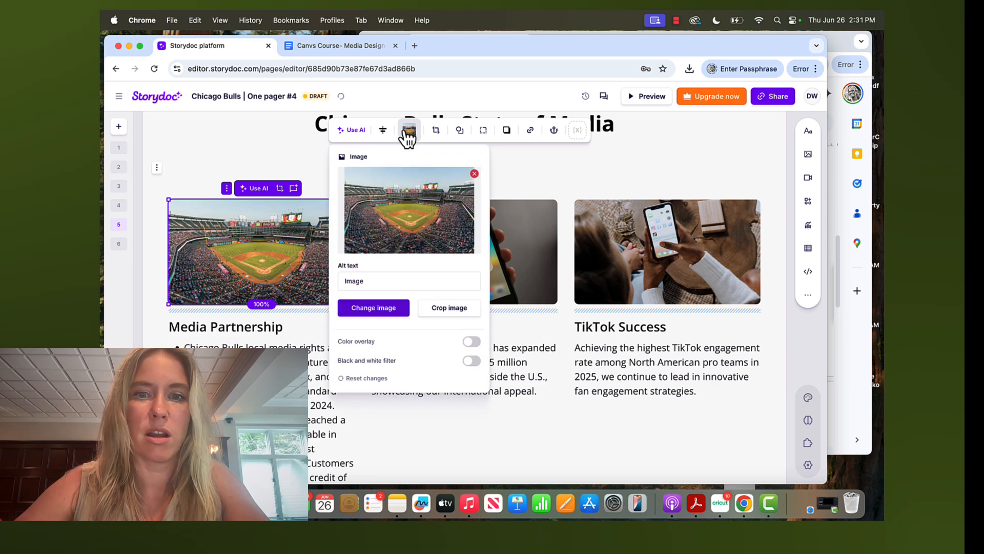
{"action": "left_click", "coordinate": [378, 308]}
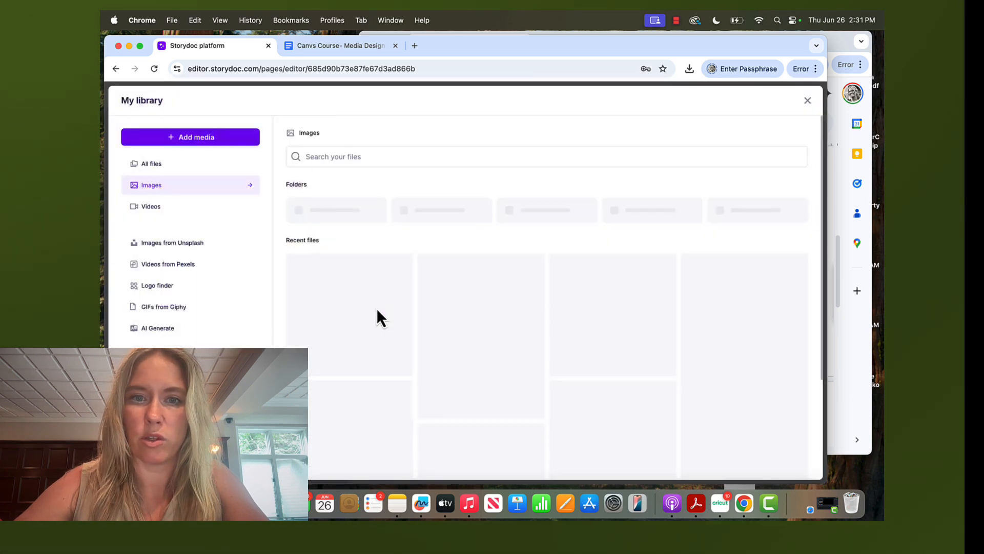
{"action": "scroll", "coordinate": [666, 342], "scroll_direction": "down", "scroll_amount": 1}
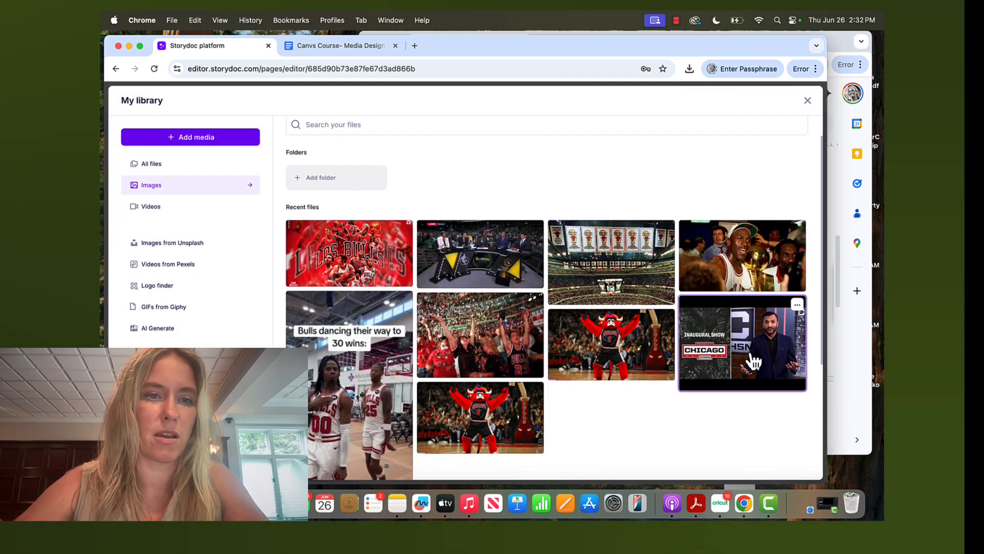
{"action": "left_click", "coordinate": [724, 348]}
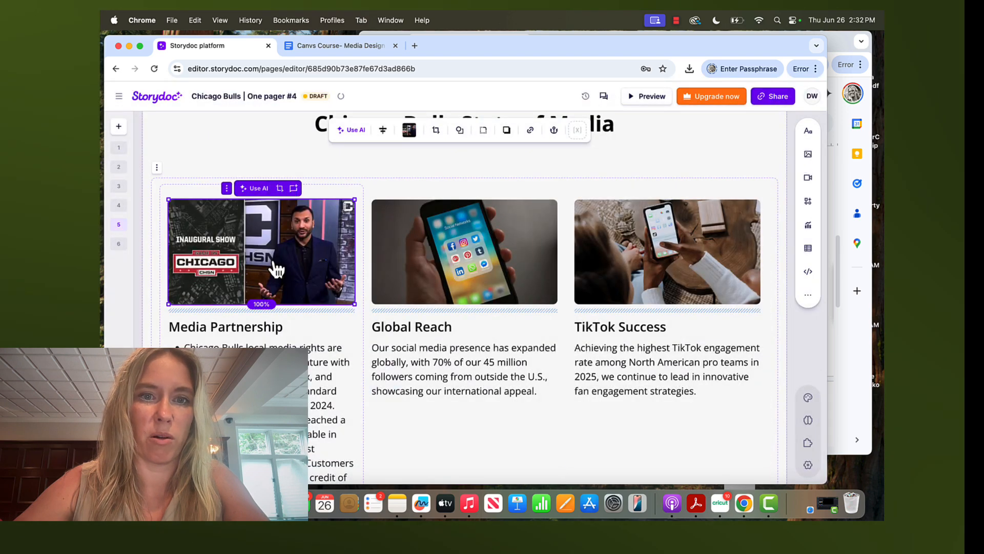
{"action": "left_click", "coordinate": [326, 347]}
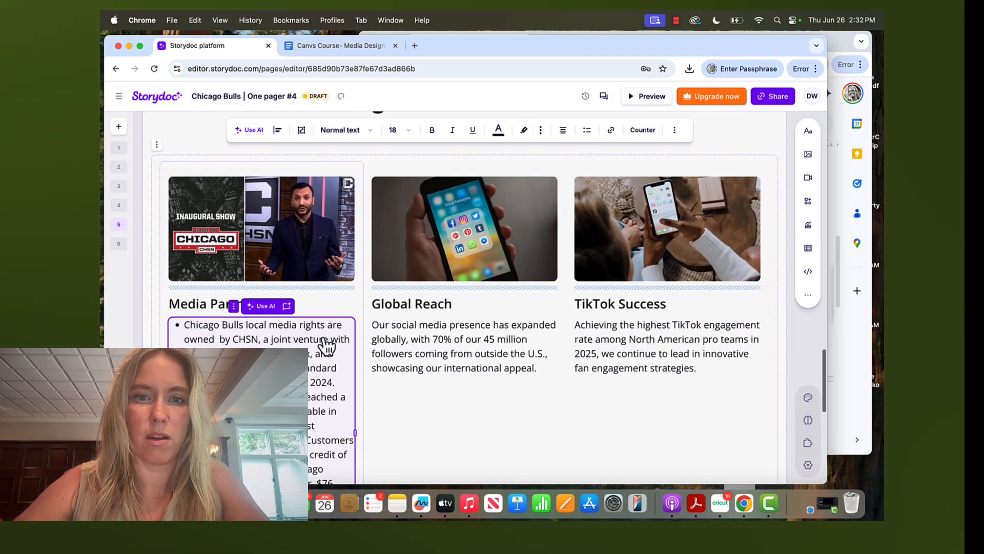
Switch to the Pitch Deck Example document and read the social media reach and Target Audience Media Habits points
{"action": "left_click", "coordinate": [409, 309]}
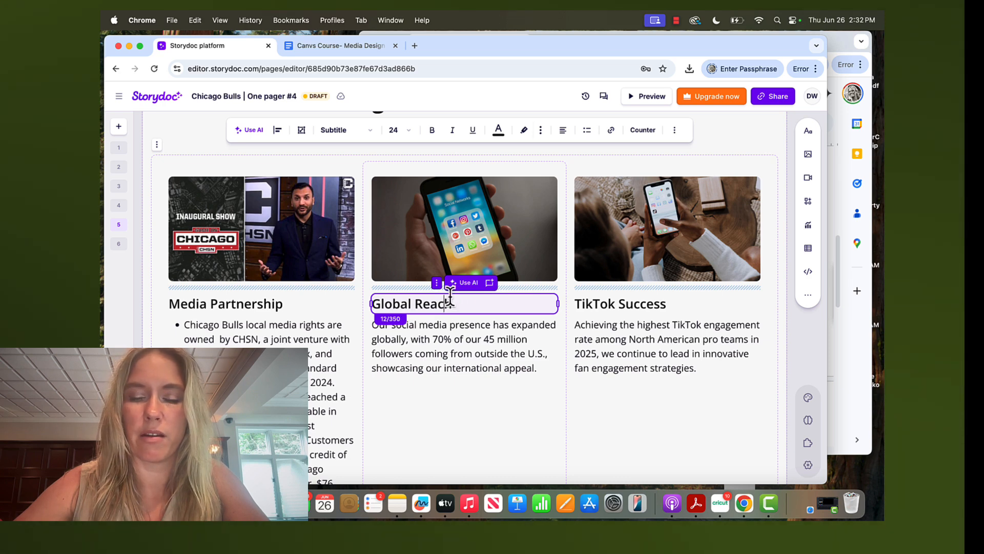
{"action": "left_click", "coordinate": [840, 352]}
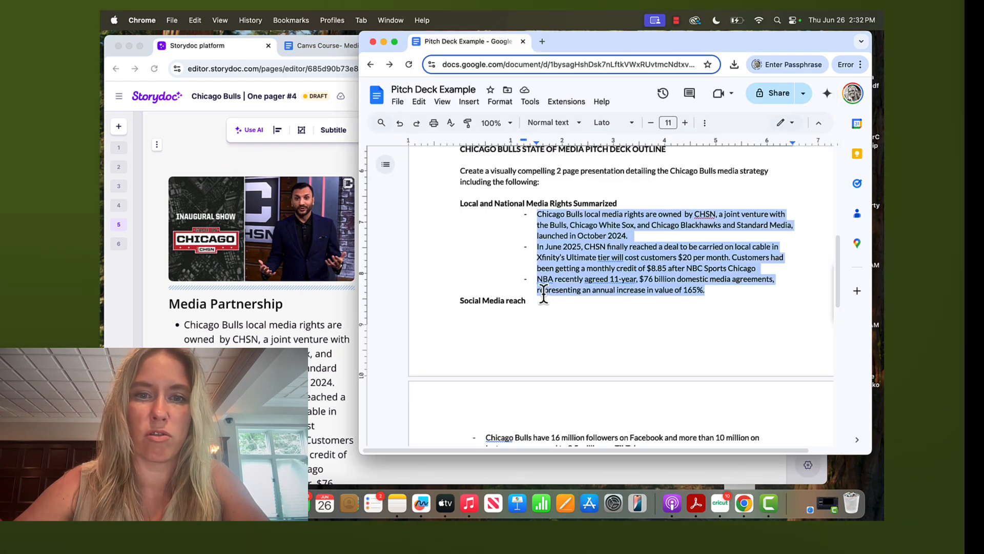
{"action": "scroll", "coordinate": [551, 289], "scroll_direction": "down", "scroll_amount": 3}
{"action": "scroll", "coordinate": [552, 287], "scroll_direction": "down", "scroll_amount": 3}
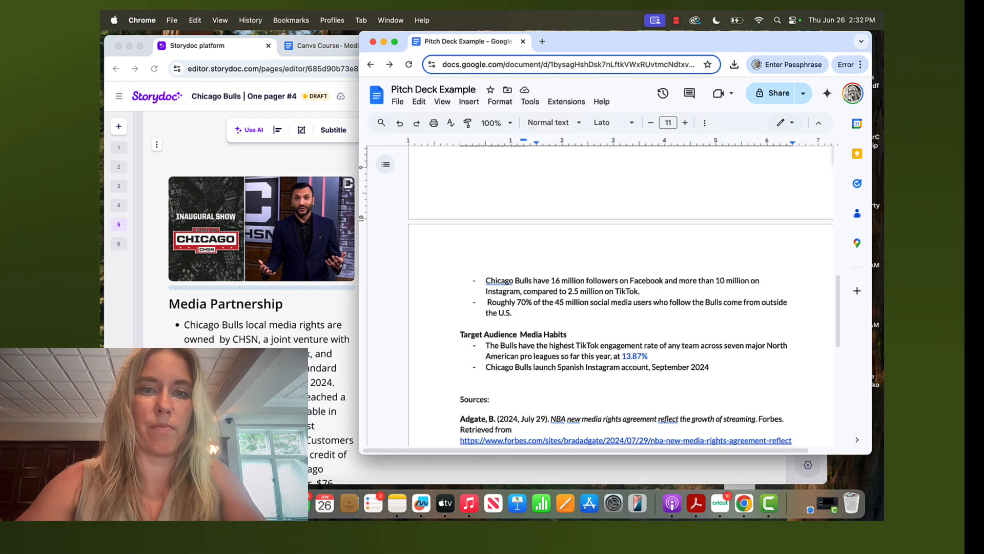
Switch back to the Storydoc editor and retitle the Global Reach card as "Social Media Reach"
{"action": "left_click", "coordinate": [338, 313]}
{"action": "left_click", "coordinate": [446, 310]}
{"action": "key", "text": "super+a"}
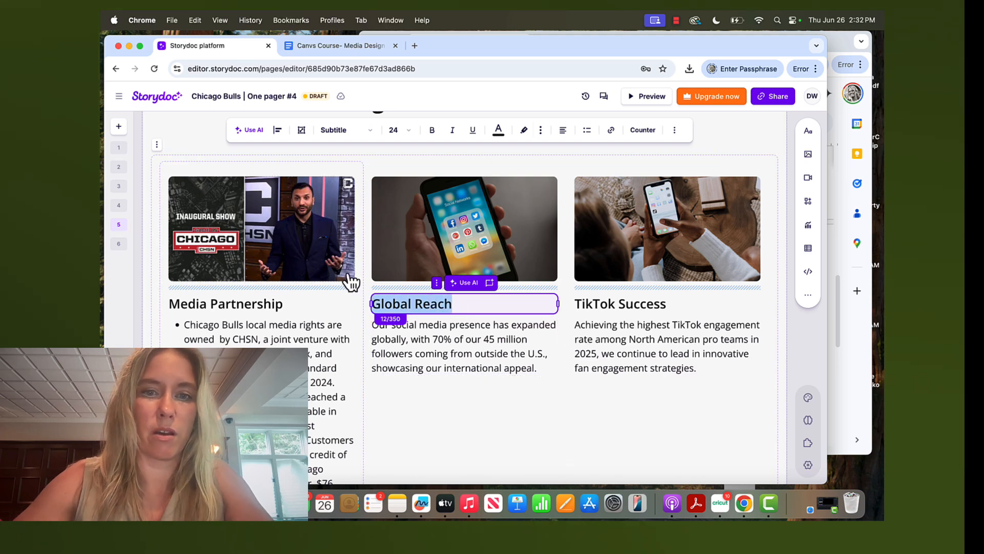
{"action": "type", "text": "Social Media"}
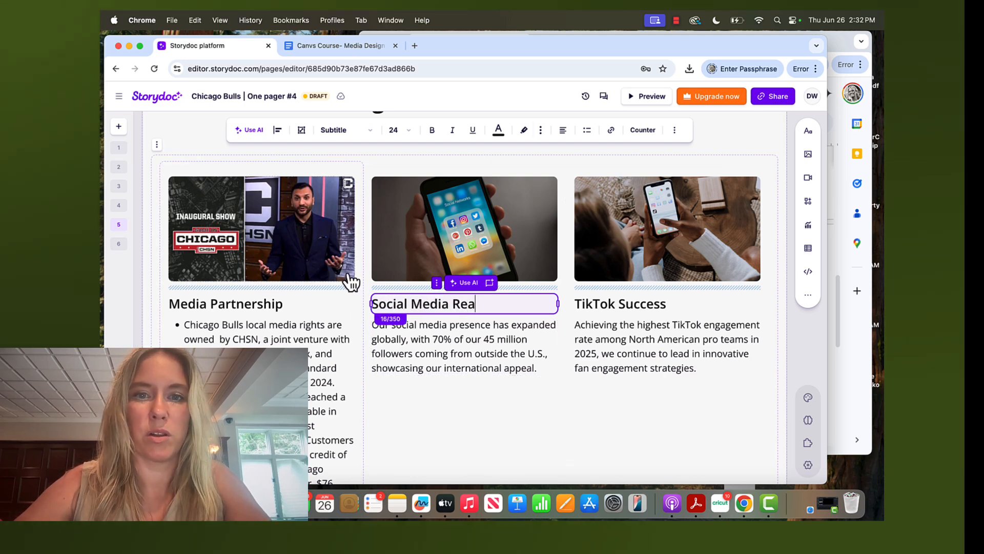
Format the Social Media Reach card's description as a bulleted list
{"action": "left_click", "coordinate": [482, 356]}
{"action": "scroll", "coordinate": [484, 354], "scroll_direction": "down", "scroll_amount": 2}
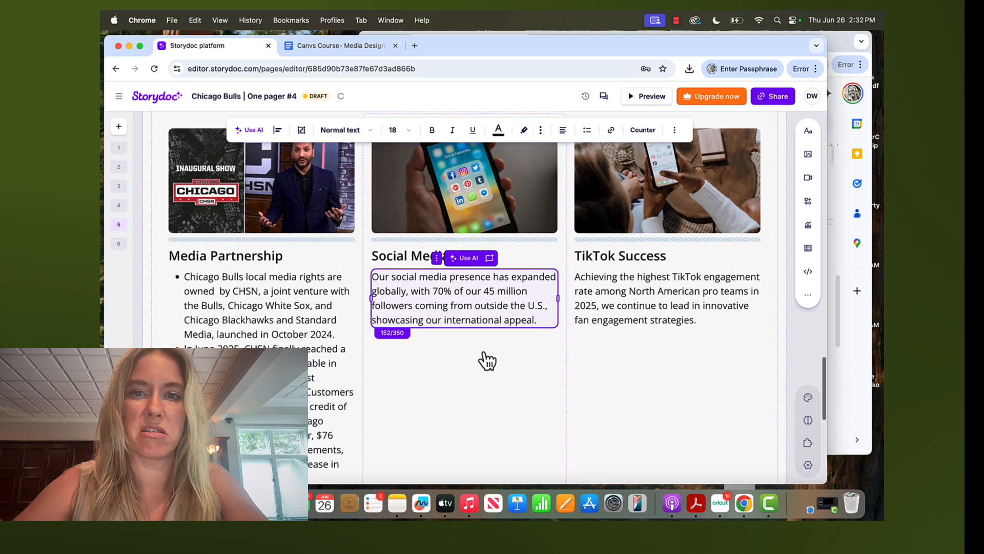
{"action": "scroll", "coordinate": [487, 360], "scroll_direction": "down", "scroll_amount": 2}
{"action": "scroll", "coordinate": [487, 360], "scroll_direction": "up", "scroll_amount": 1}
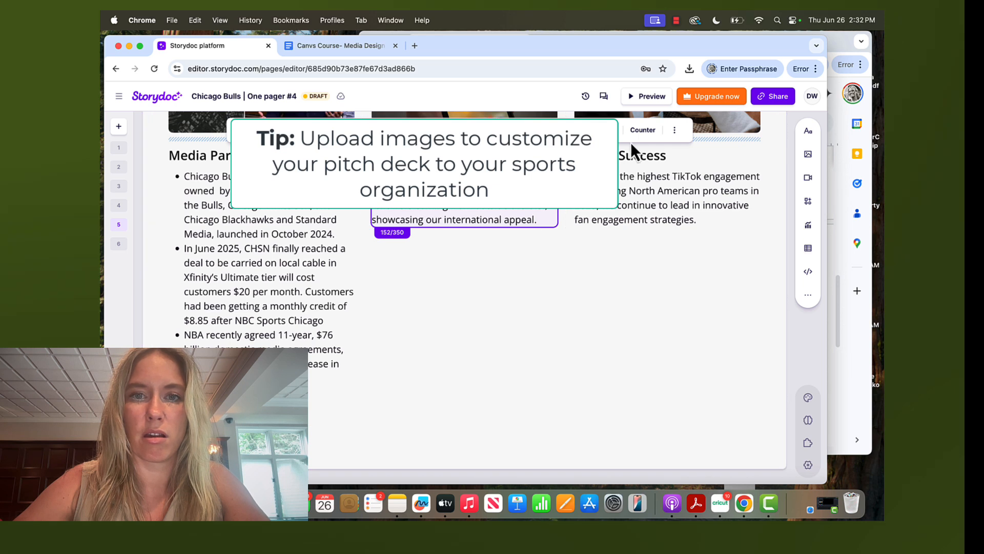
{"action": "left_click", "coordinate": [532, 130]}
{"action": "left_click", "coordinate": [606, 130]}
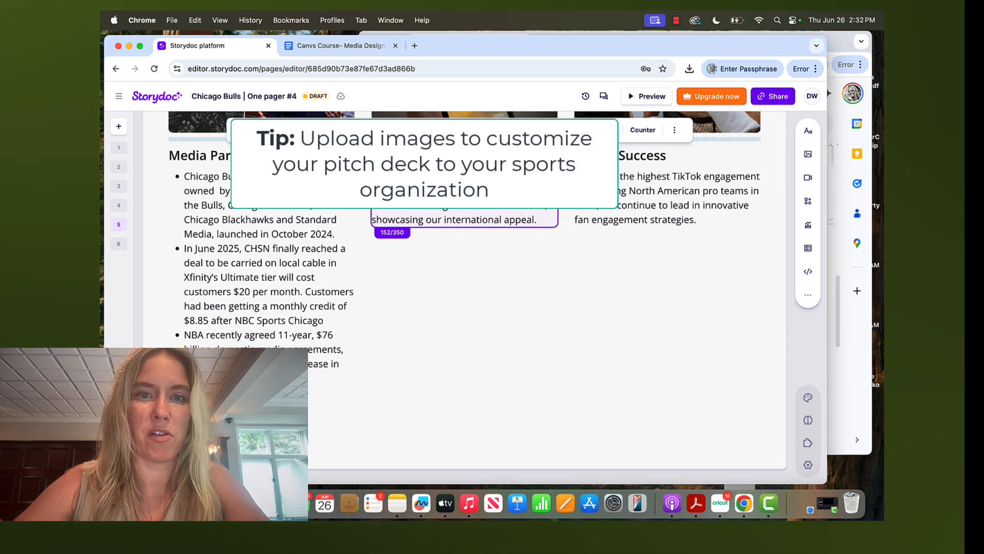
{"action": "left_click", "coordinate": [642, 172]}
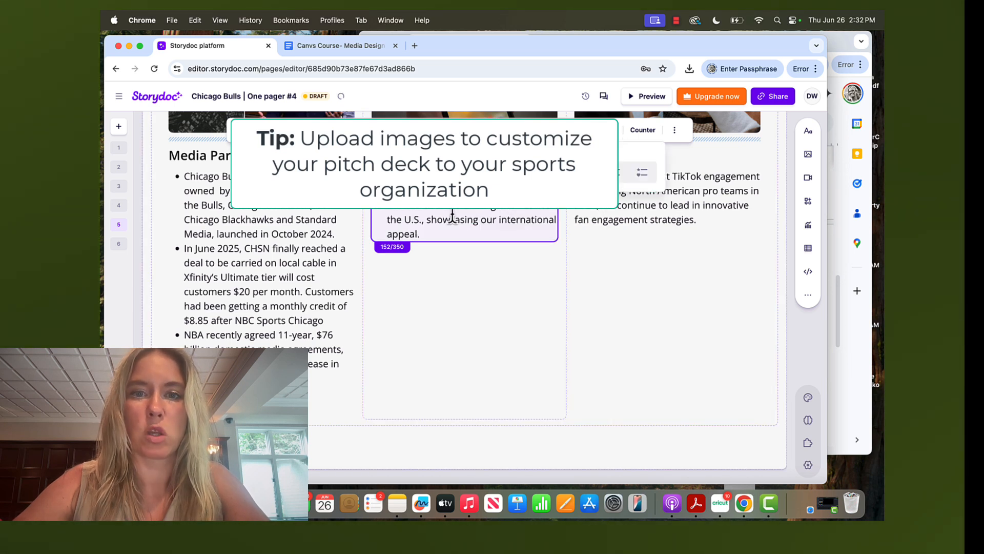
Replace the Social Media Reach card's phone image with the "Bulls dancing their way to 30 wins" TikTok picture from the media library
{"action": "scroll", "coordinate": [465, 270], "scroll_direction": "up", "scroll_amount": 6}
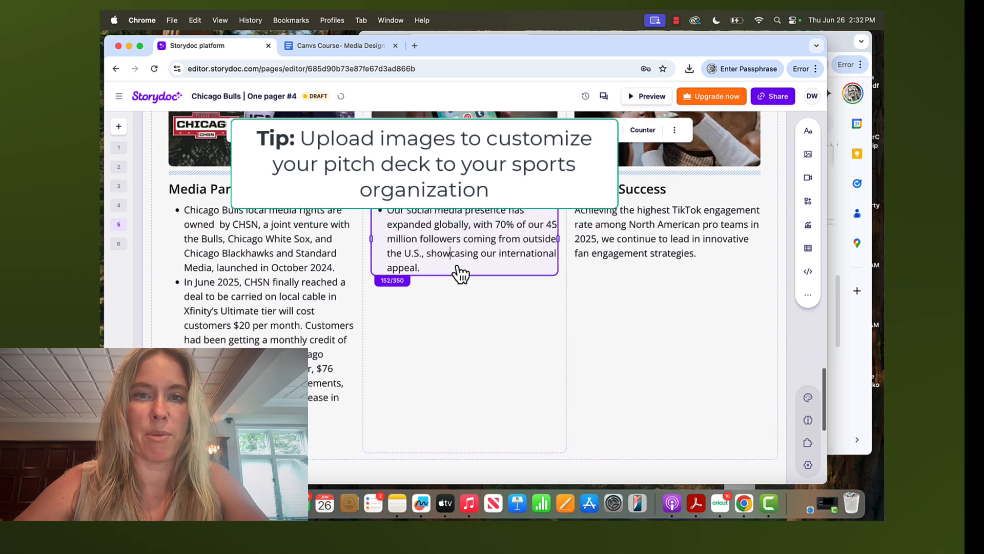
{"action": "scroll", "coordinate": [461, 273], "scroll_direction": "down", "scroll_amount": 2}
{"action": "scroll", "coordinate": [462, 275], "scroll_direction": "up", "scroll_amount": 1}
{"action": "scroll", "coordinate": [458, 215], "scroll_direction": "down", "scroll_amount": 3}
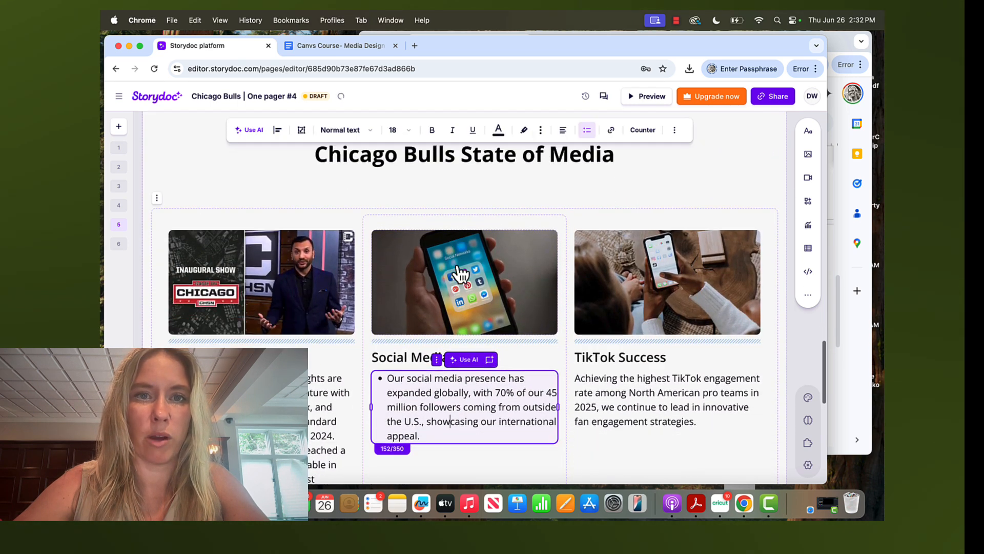
{"action": "left_click", "coordinate": [458, 205]}
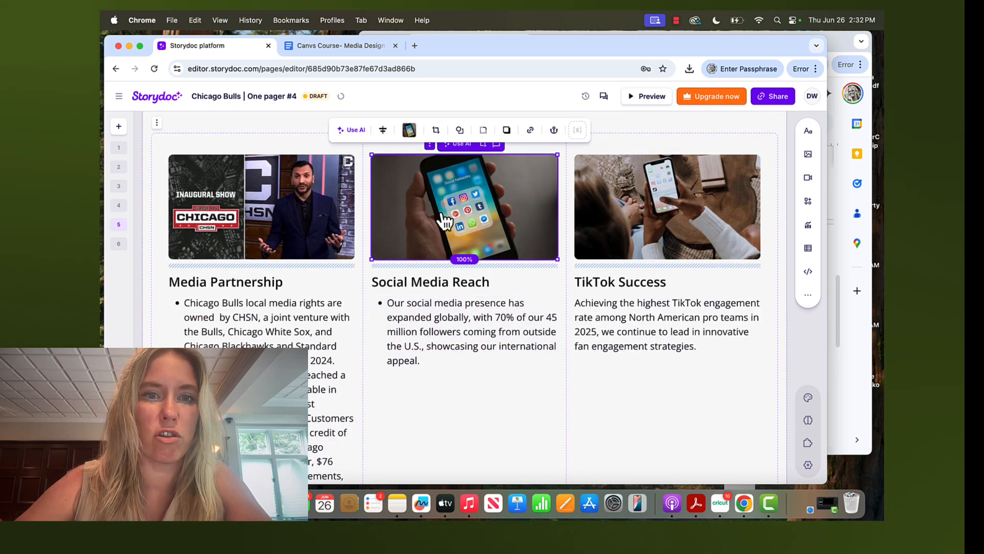
{"action": "left_click", "coordinate": [409, 131]}
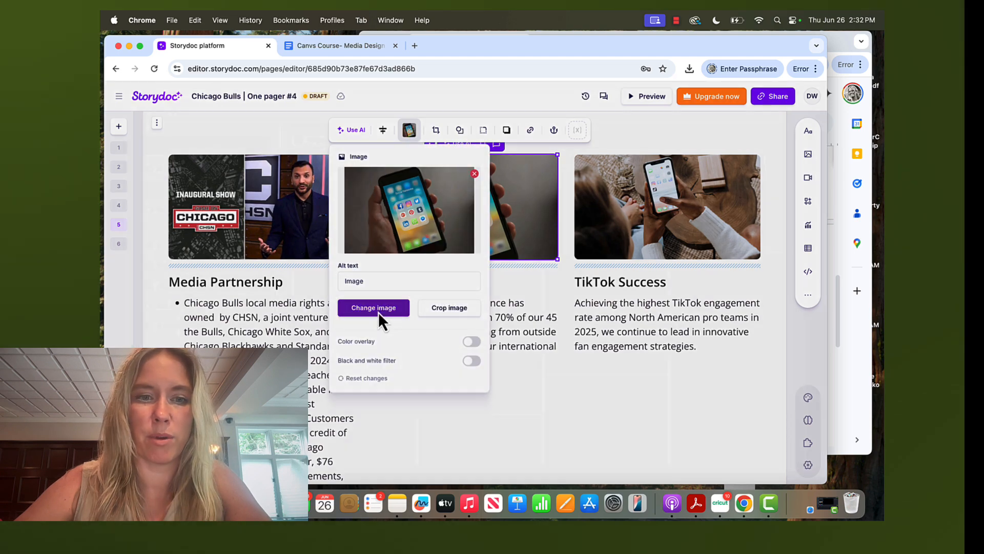
{"action": "left_click", "coordinate": [379, 308]}
{"action": "scroll", "coordinate": [475, 338], "scroll_direction": "down", "scroll_amount": 3}
{"action": "scroll", "coordinate": [476, 339], "scroll_direction": "down", "scroll_amount": 5}
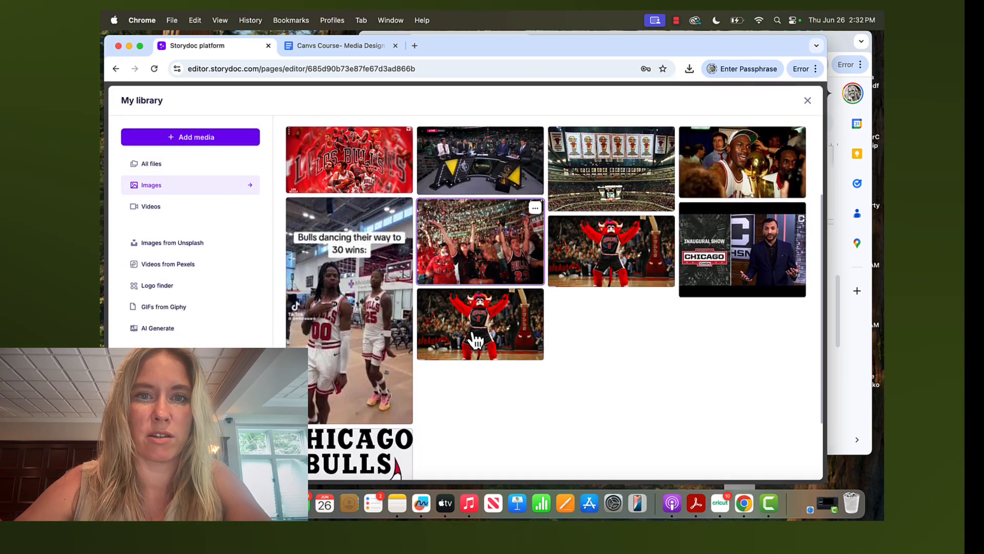
{"action": "left_click", "coordinate": [360, 303]}
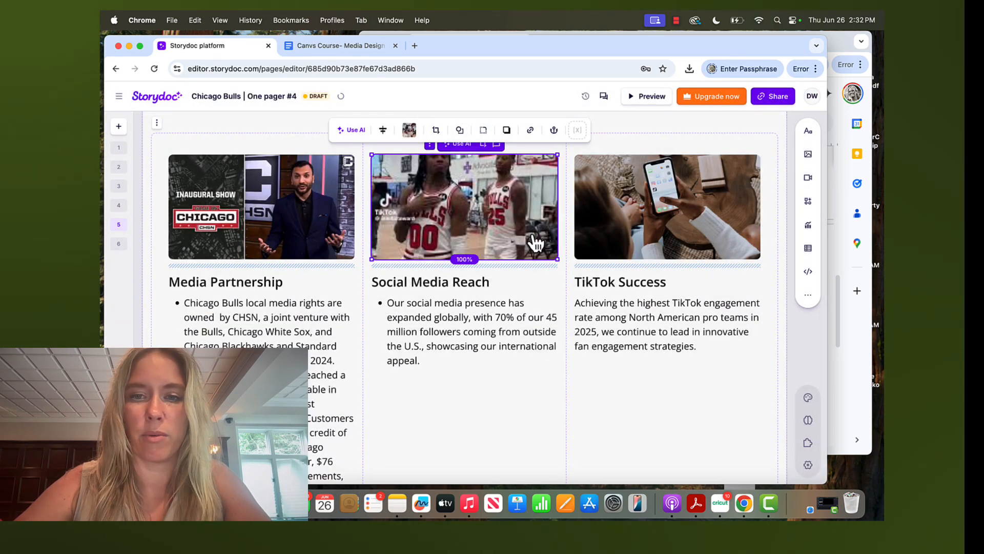
Retype the third card's TikTok Success heading as "Global", and delete that heading block while keeping the original description
{"action": "left_click", "coordinate": [502, 365]}
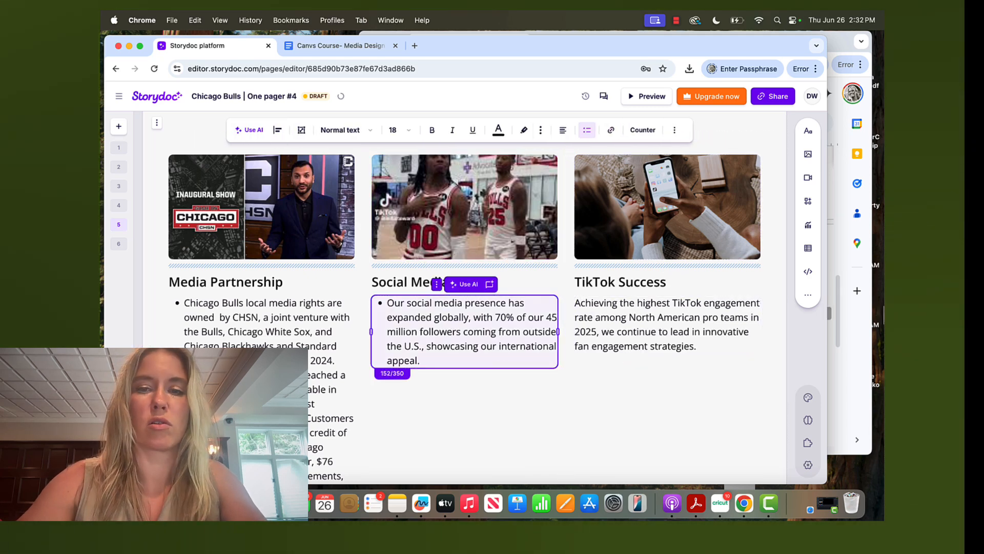
{"action": "left_click", "coordinate": [652, 291]}
{"action": "key", "text": "cmd+a"}
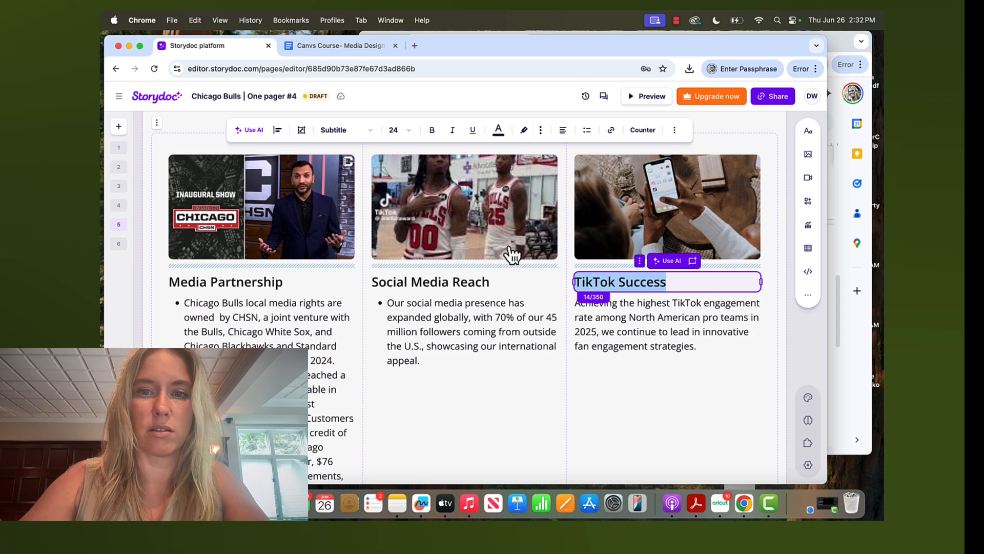
{"action": "type", "text": "Global"}
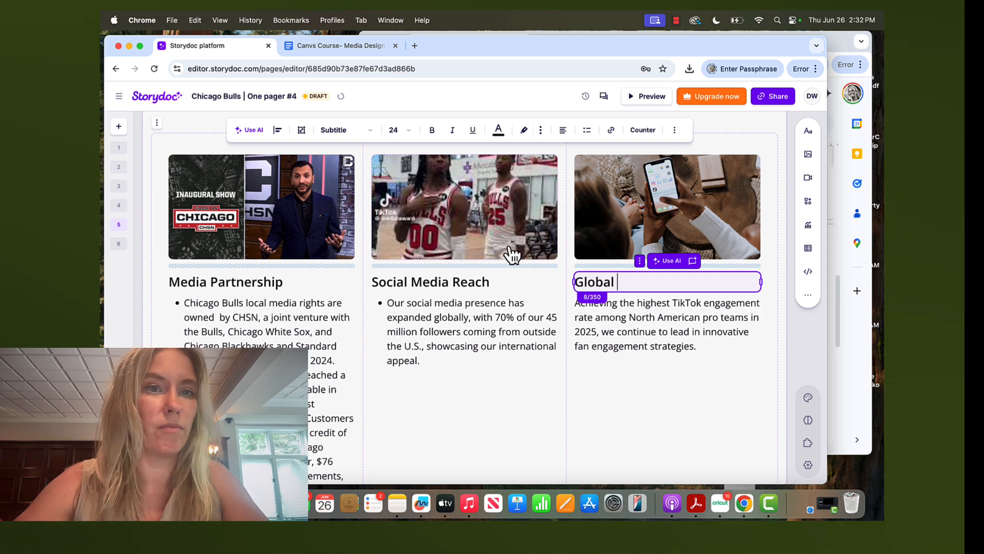
{"action": "type", "text": "ar"}
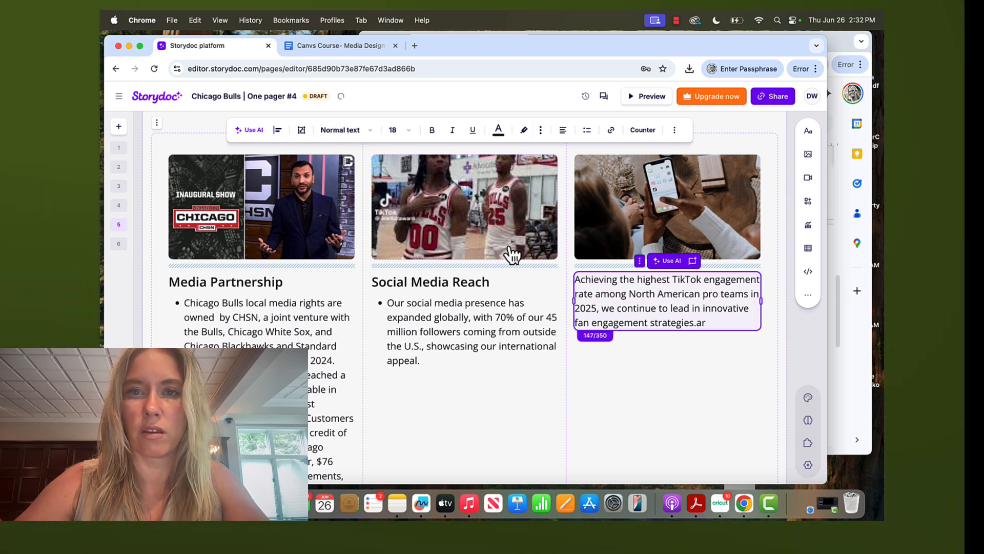
{"action": "left_click", "coordinate": [629, 373]}
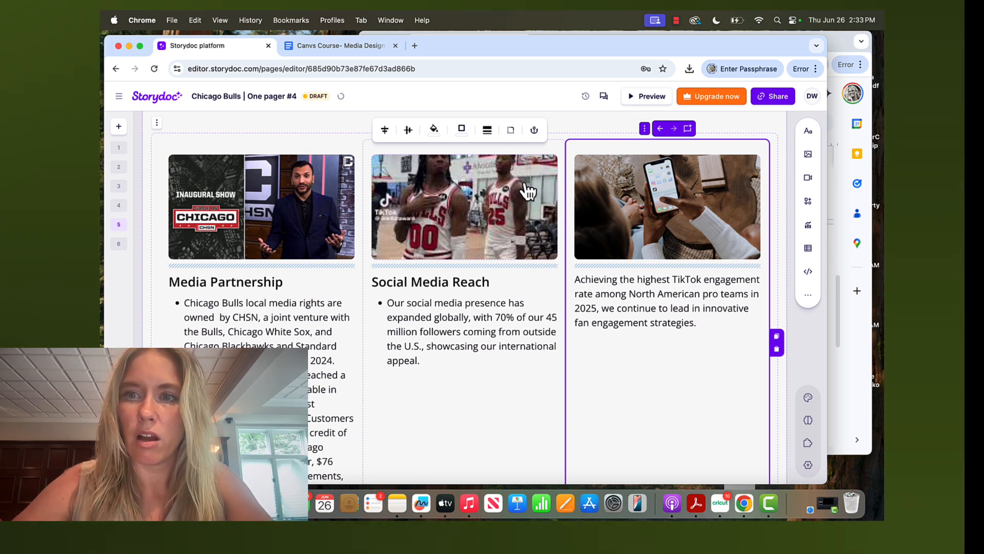
{"action": "left_click", "coordinate": [584, 329]}
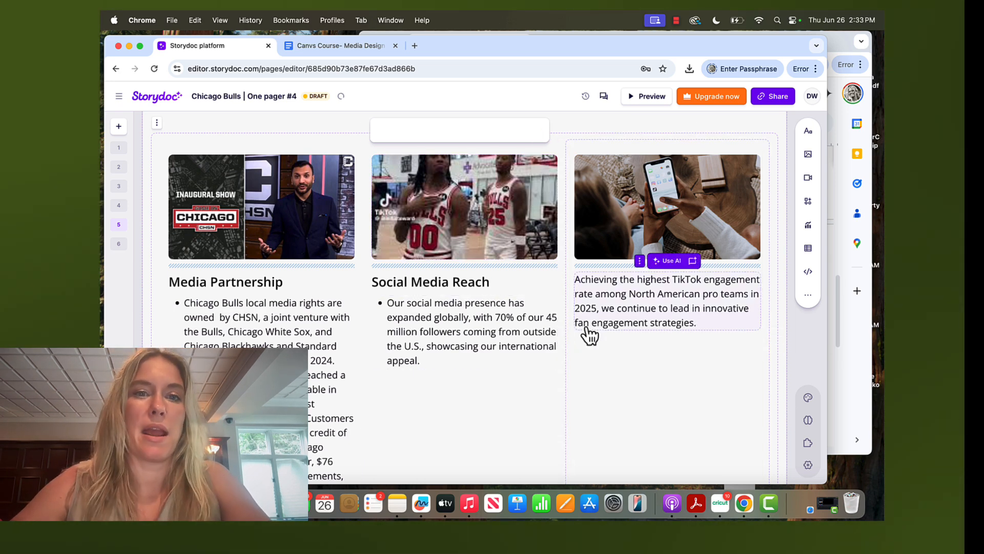
Review the State of Media cards, the Chicago Bulls by the Numbers statistics and the Our Services slide
{"action": "scroll", "coordinate": [590, 333], "scroll_direction": "down", "scroll_amount": 3}
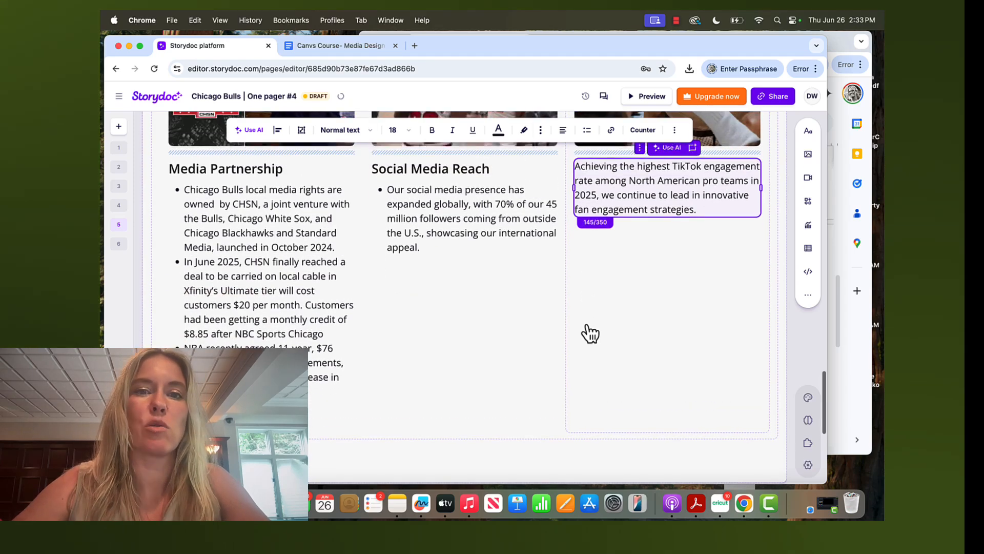
{"action": "left_click", "coordinate": [374, 307]}
{"action": "scroll", "coordinate": [373, 307], "scroll_direction": "down", "scroll_amount": 10}
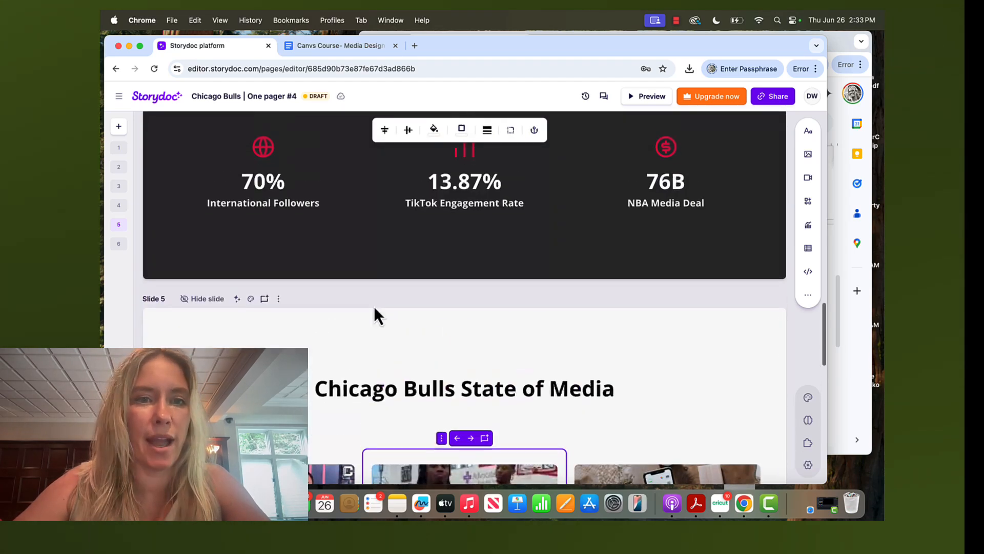
{"action": "scroll", "coordinate": [374, 305], "scroll_direction": "up", "scroll_amount": 2}
{"action": "scroll", "coordinate": [374, 306], "scroll_direction": "up", "scroll_amount": 3}
{"action": "scroll", "coordinate": [378, 315], "scroll_direction": "down", "scroll_amount": 3}
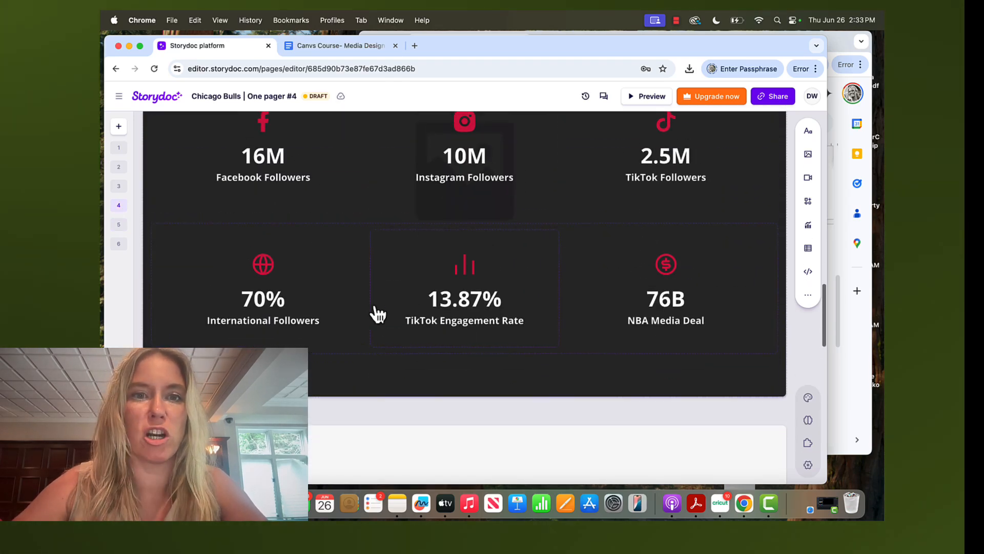
{"action": "scroll", "coordinate": [369, 287], "scroll_direction": "up", "scroll_amount": 2}
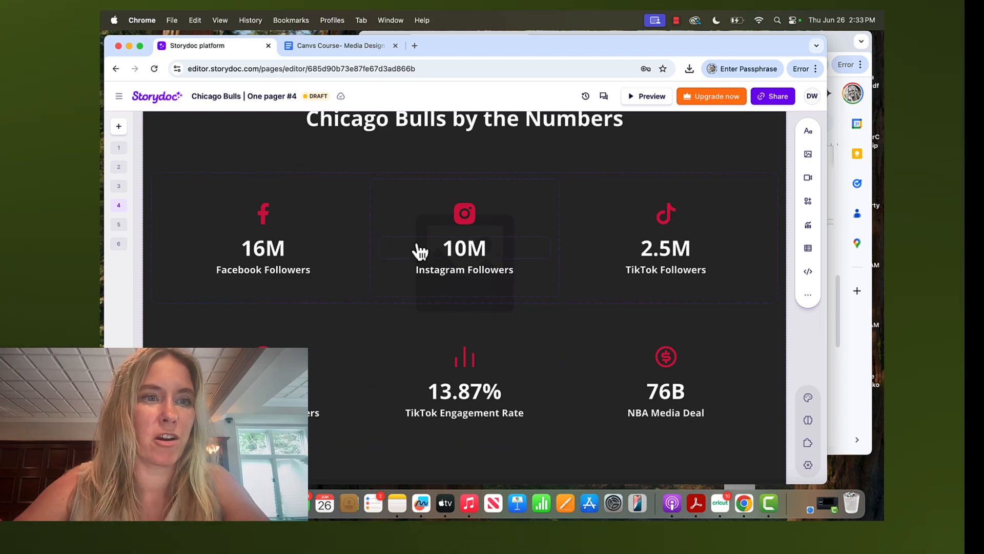
{"action": "scroll", "coordinate": [420, 251], "scroll_direction": "up", "scroll_amount": 5}
{"action": "scroll", "coordinate": [419, 251], "scroll_direction": "up", "scroll_amount": 1}
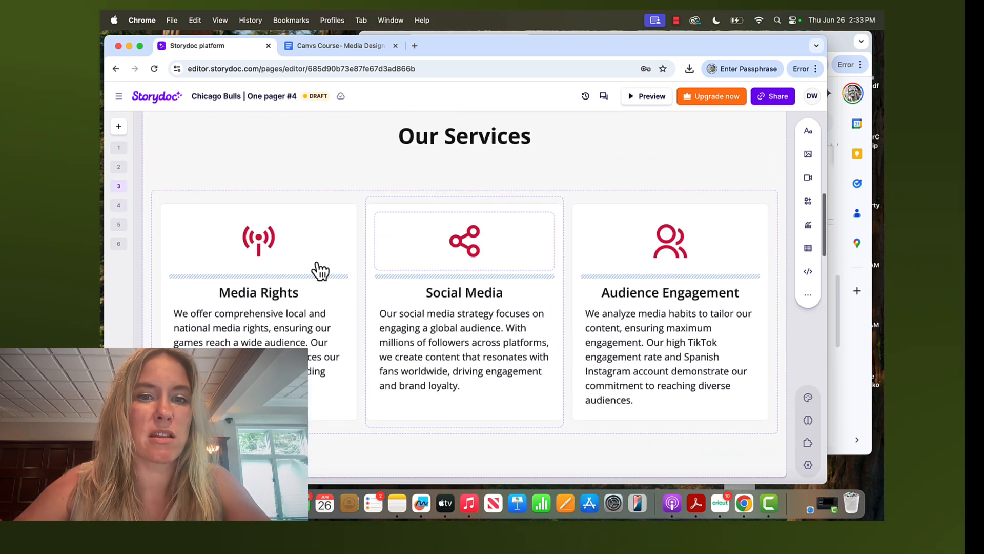
Delete the Illinois location line, the phone number line and the spacers around the address on slide 6
{"action": "left_click", "coordinate": [119, 244]}
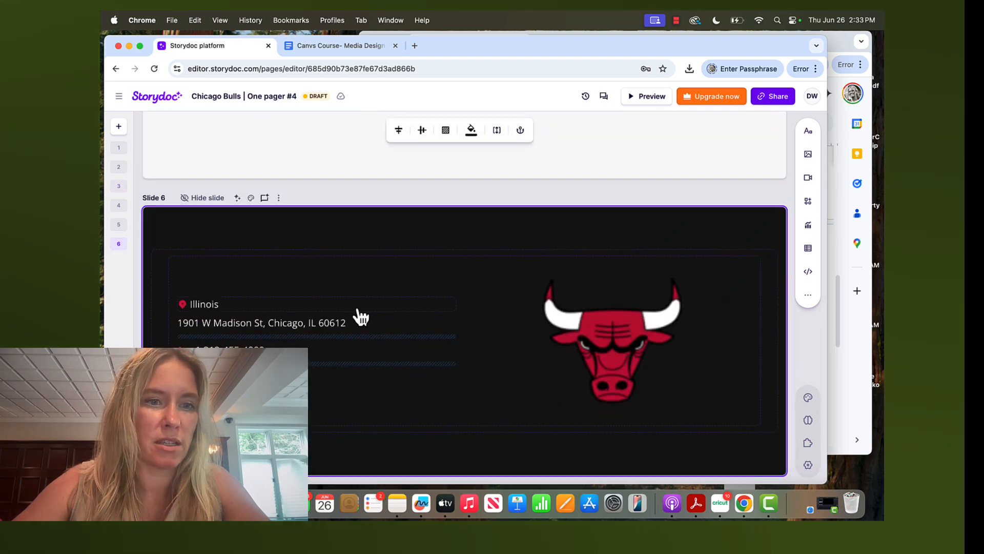
{"action": "left_click", "coordinate": [363, 305]}
{"action": "key", "text": "BackSpace"}
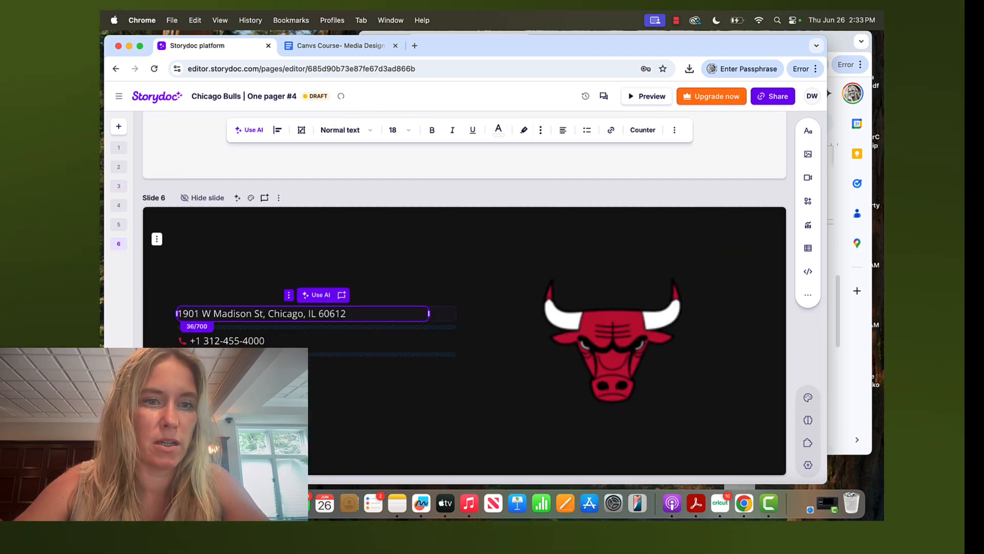
{"action": "left_click", "coordinate": [250, 340]}
{"action": "key", "text": "BackSpace"}
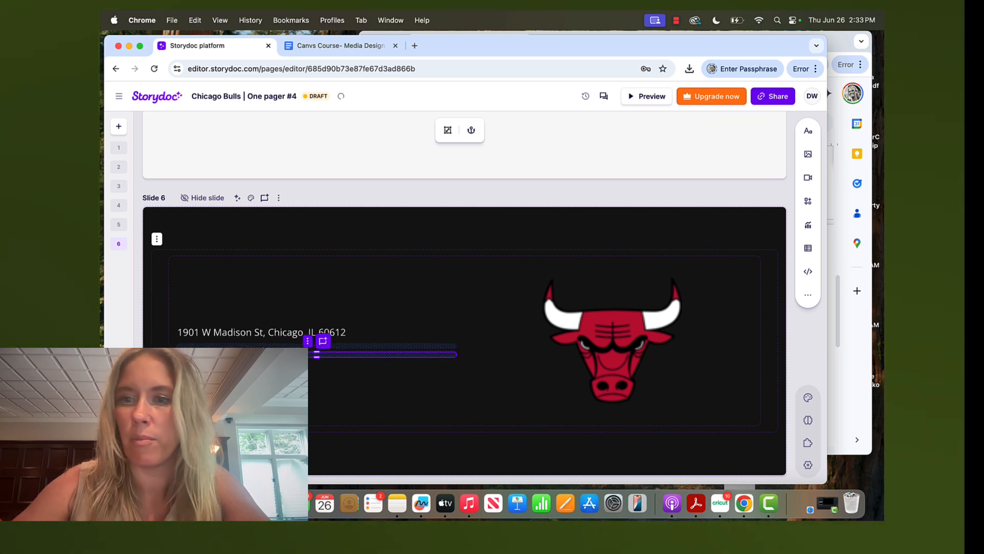
{"action": "left_click", "coordinate": [263, 347]}
{"action": "key", "text": "BackSpace"}
{"action": "key", "text": "BackSpace"}
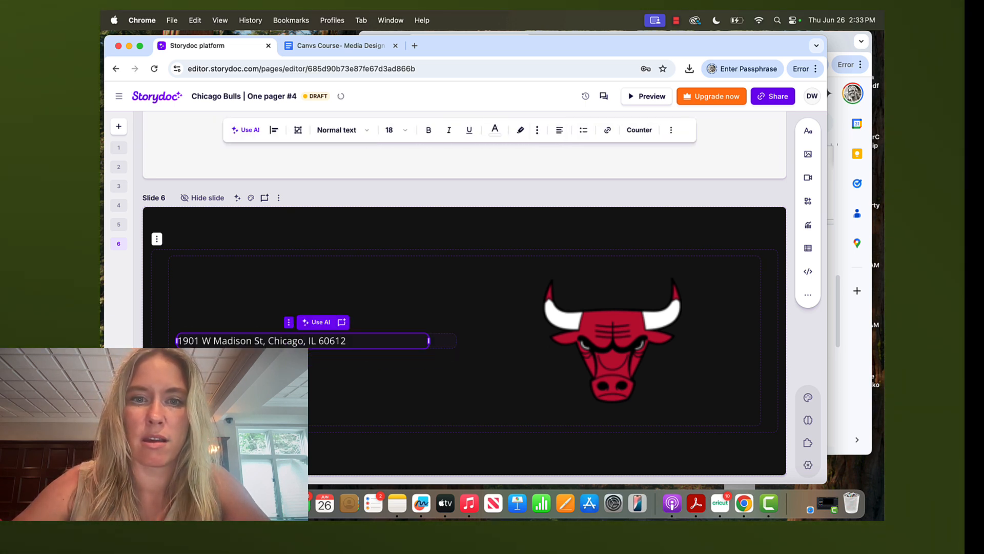
Copy all the source citations from the Pitch Deck Example document and paste them over the street address on Storydoc slide 6
{"action": "left_click", "coordinate": [838, 362]}
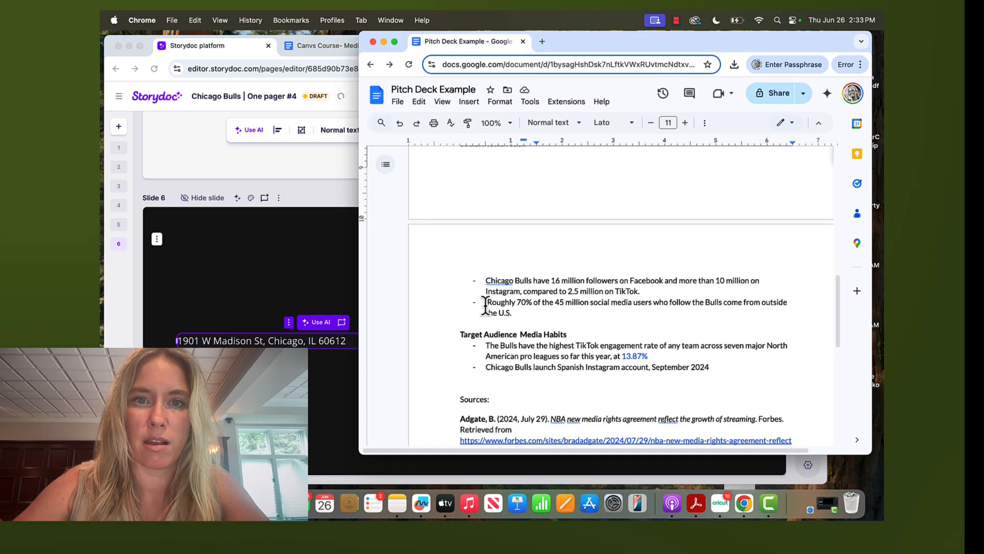
{"action": "scroll", "coordinate": [484, 307], "scroll_direction": "down", "scroll_amount": 6}
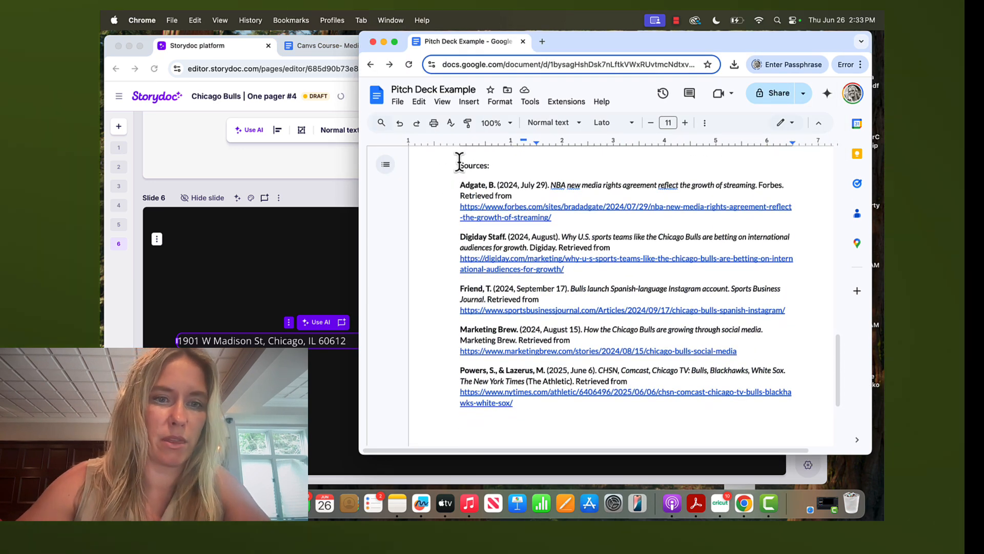
{"action": "left_click_drag", "start_coordinate": [458, 184], "coordinate": [531, 426]}
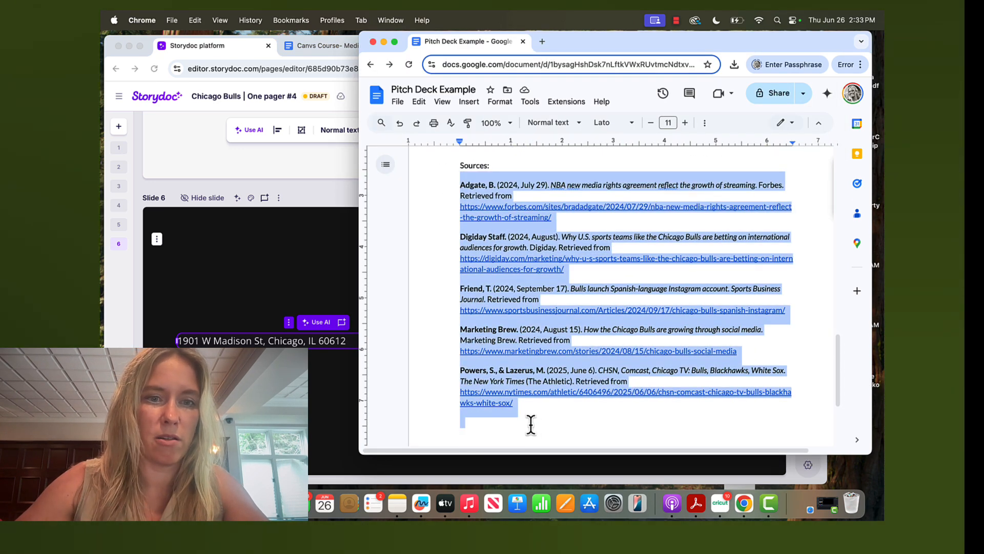
{"action": "left_click", "coordinate": [312, 339]}
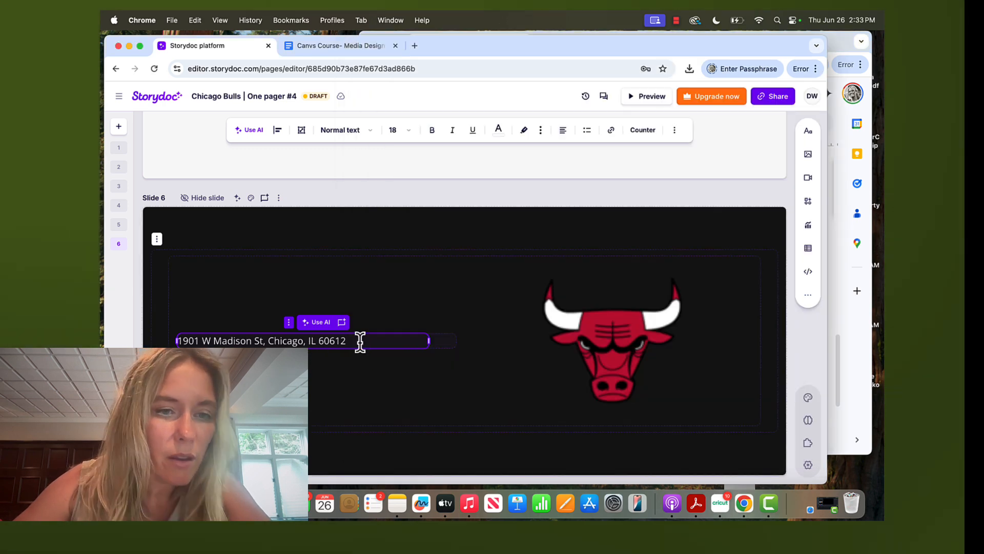
{"action": "key", "text": "super+a"}
{"action": "key", "text": "super+v"}
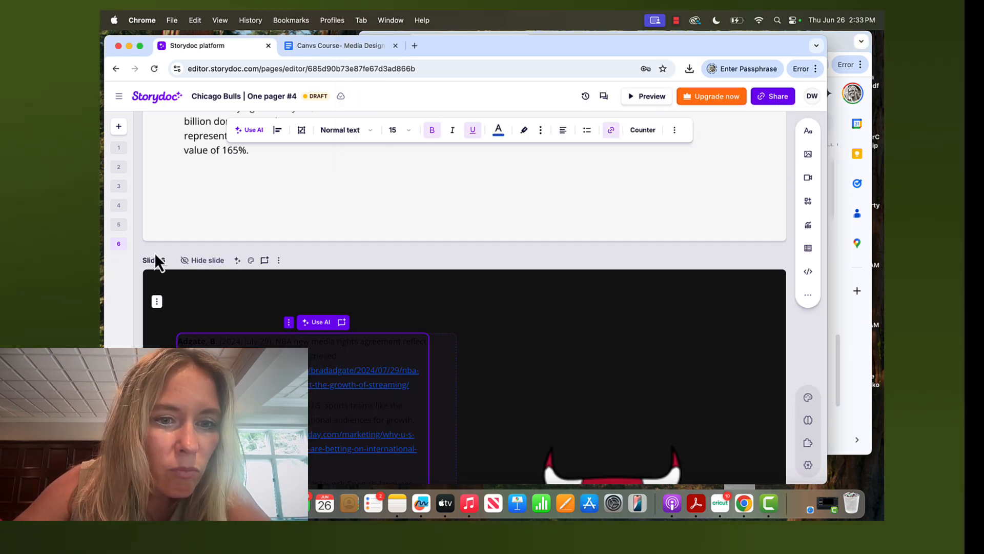
Change the text color of all the pasted source citations on slide 6 to white, #FFFFFF
{"action": "scroll", "coordinate": [358, 345], "scroll_direction": "down", "scroll_amount": 10}
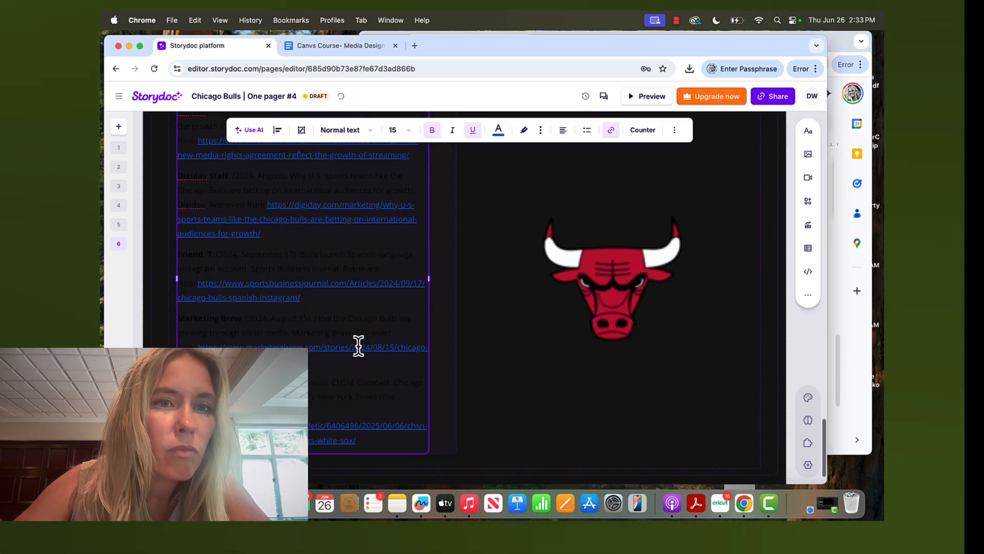
{"action": "left_click_drag", "start_coordinate": [381, 399], "coordinate": [177, 78]}
{"action": "scroll", "coordinate": [193, 309], "scroll_direction": "up", "scroll_amount": 10}
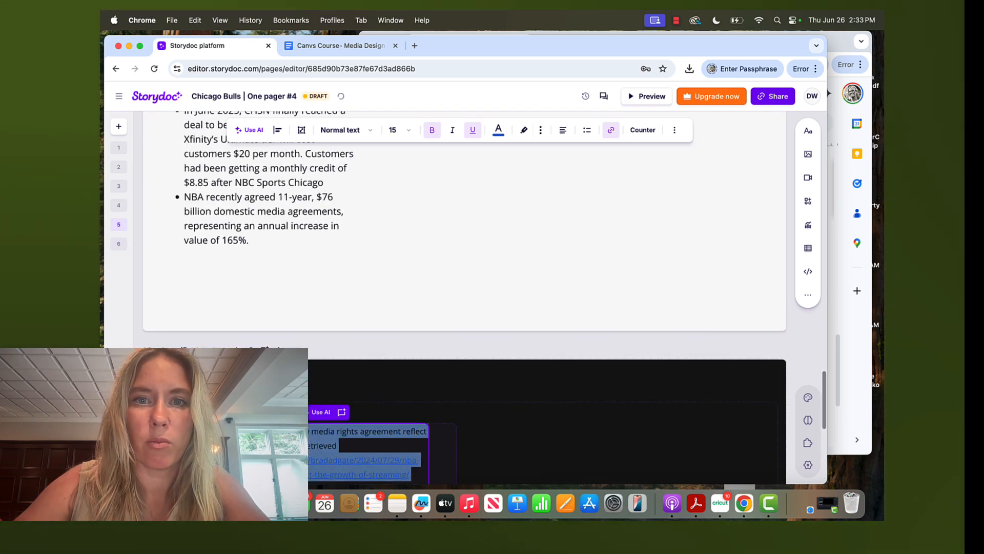
{"action": "left_click", "coordinate": [500, 130]}
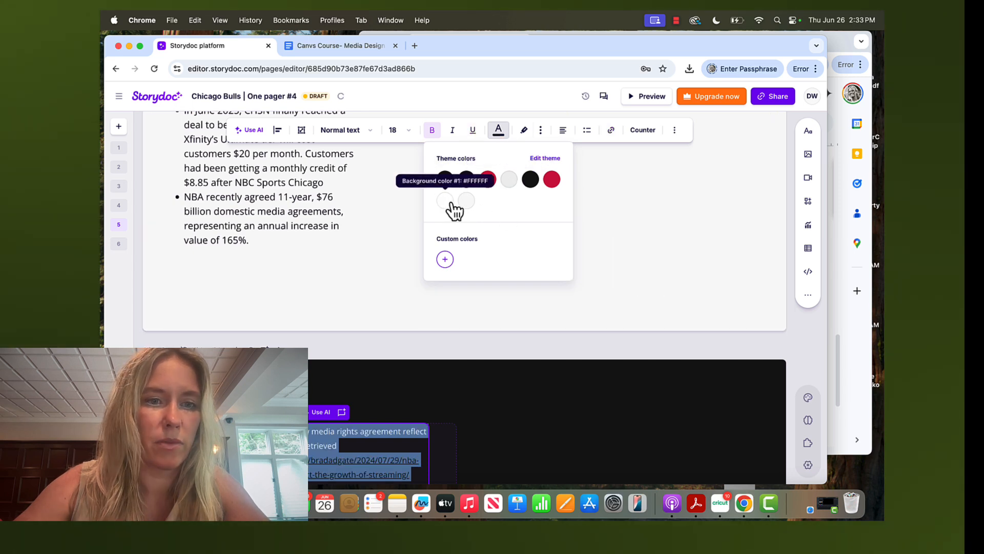
{"action": "left_click", "coordinate": [675, 257]}
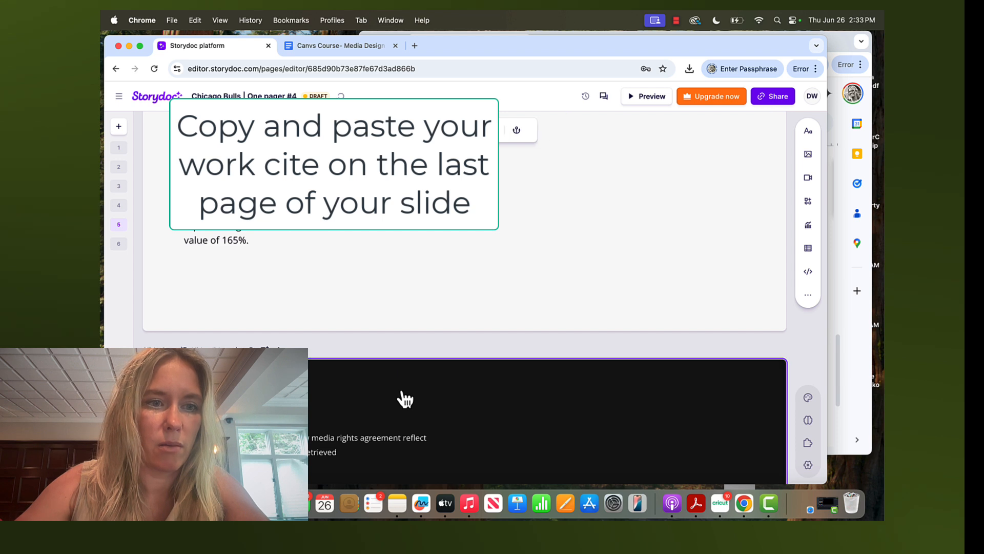
{"action": "scroll", "coordinate": [403, 399], "scroll_direction": "down", "scroll_amount": 10}
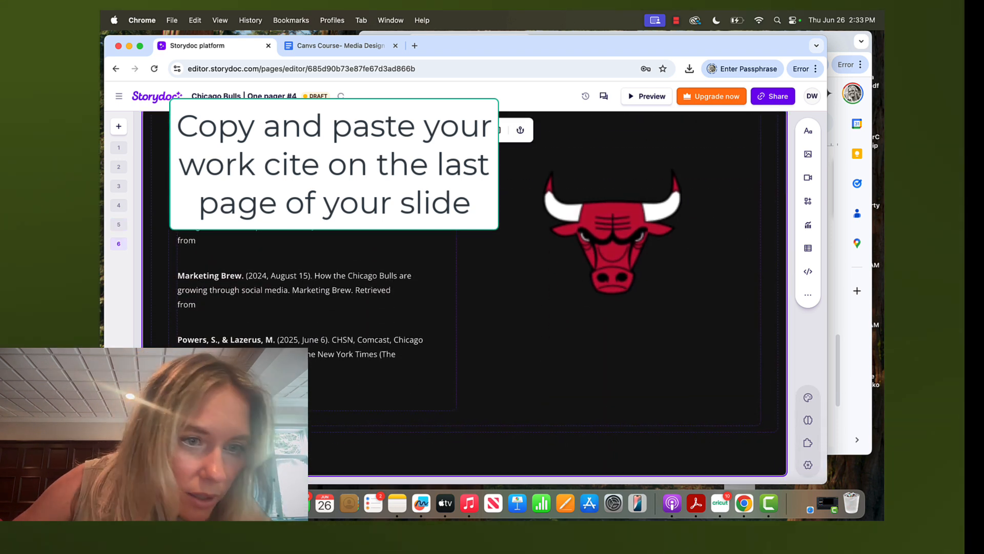
{"action": "left_click", "coordinate": [199, 318]}
{"action": "left_click", "coordinate": [252, 333]}
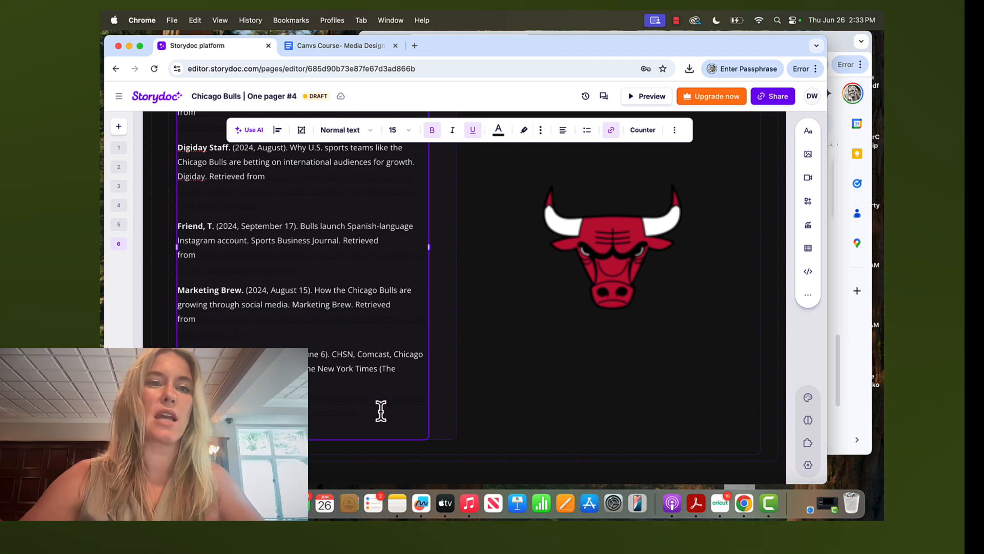
{"action": "left_click", "coordinate": [599, 410]}
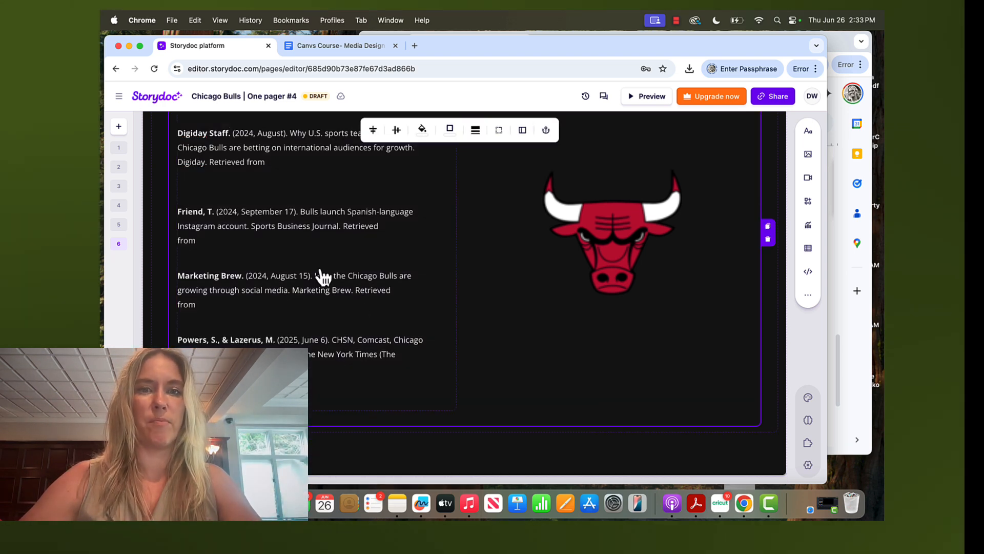
Delete the Our Mission slide, slide 2, from the one-pager
{"action": "scroll", "coordinate": [323, 277], "scroll_direction": "up", "scroll_amount": 15}
{"action": "scroll", "coordinate": [322, 277], "scroll_direction": "down", "scroll_amount": 5}
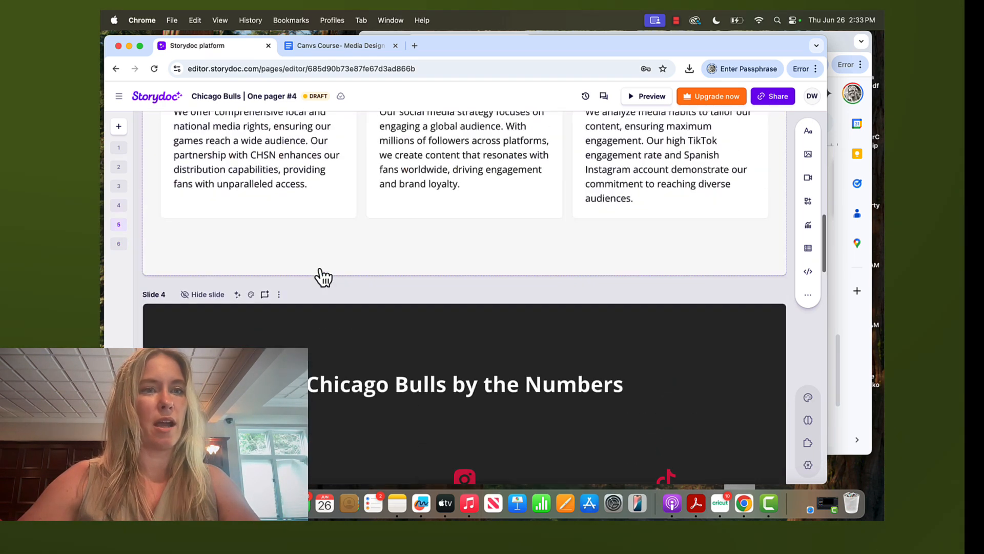
{"action": "scroll", "coordinate": [323, 276], "scroll_direction": "up", "scroll_amount": 10}
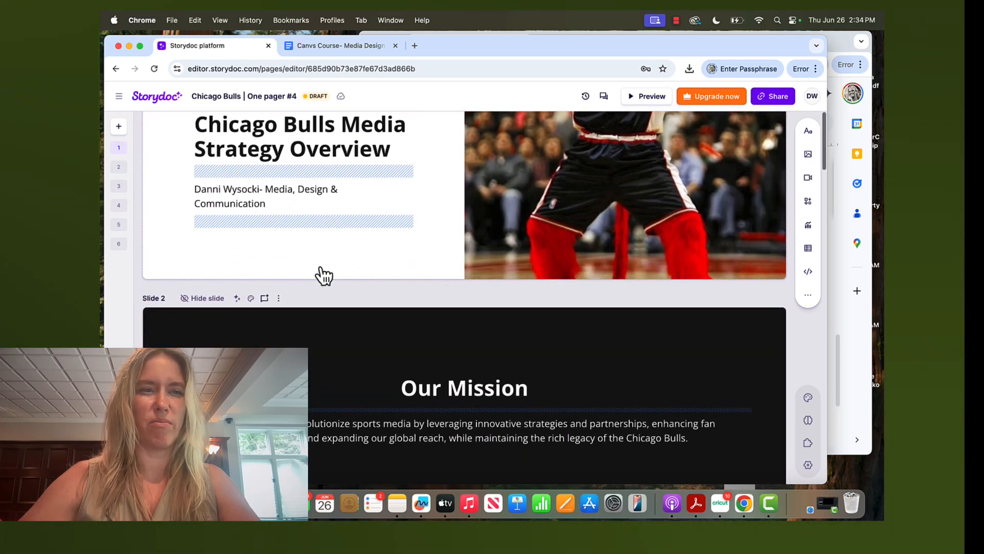
{"action": "scroll", "coordinate": [321, 275], "scroll_direction": "down", "scroll_amount": 3}
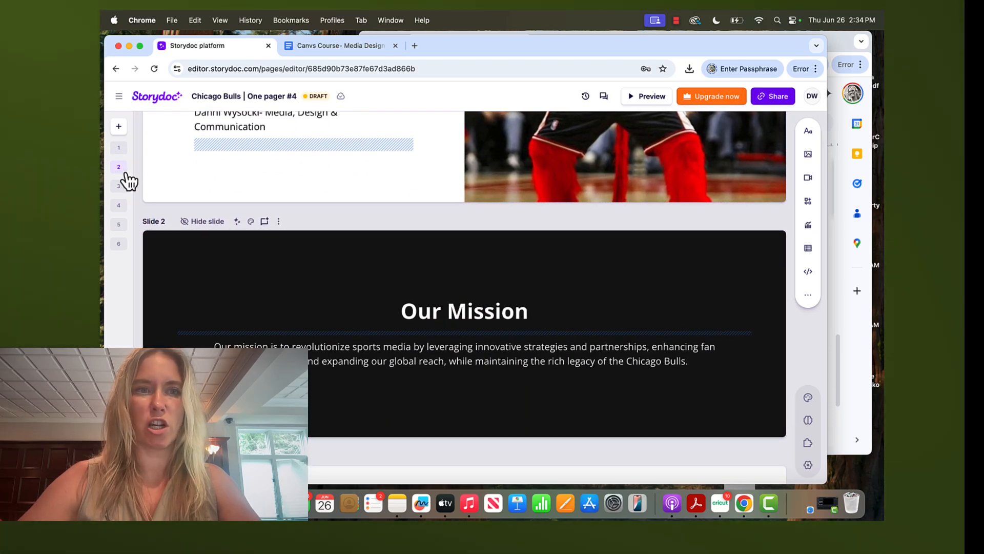
{"action": "left_click", "coordinate": [119, 167]}
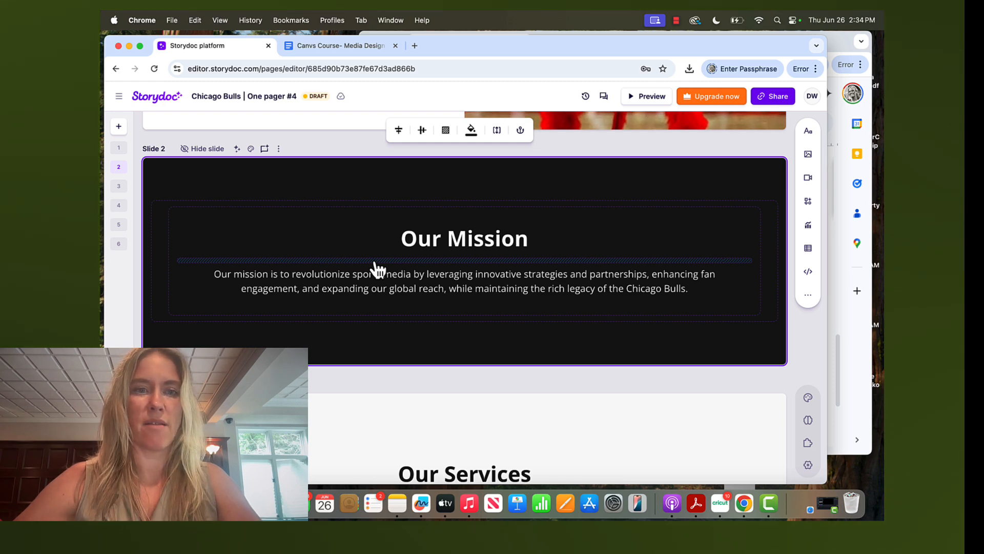
{"action": "key", "text": "BackSpace"}
Review the remaining slides from the Chicago Bulls Media Strategy Overview cover through to the source citations
{"action": "scroll", "coordinate": [536, 298], "scroll_direction": "up", "scroll_amount": 7}
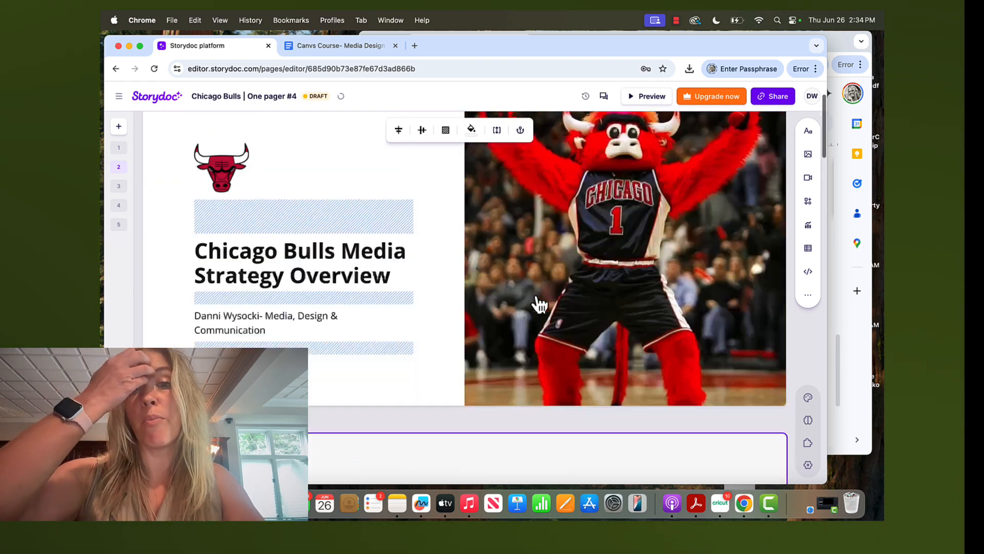
{"action": "scroll", "coordinate": [541, 305], "scroll_direction": "down", "scroll_amount": 2}
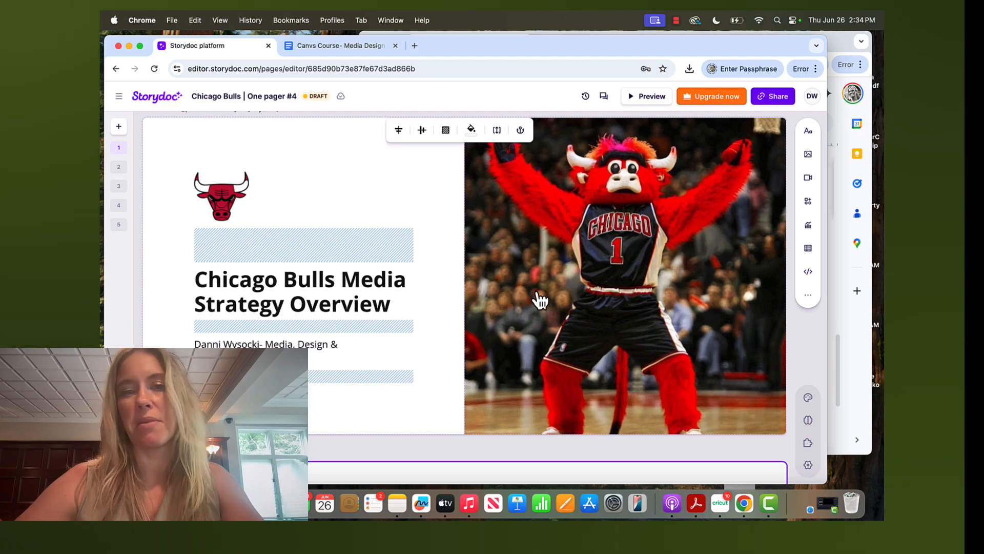
{"action": "scroll", "coordinate": [540, 301], "scroll_direction": "down", "scroll_amount": 20}
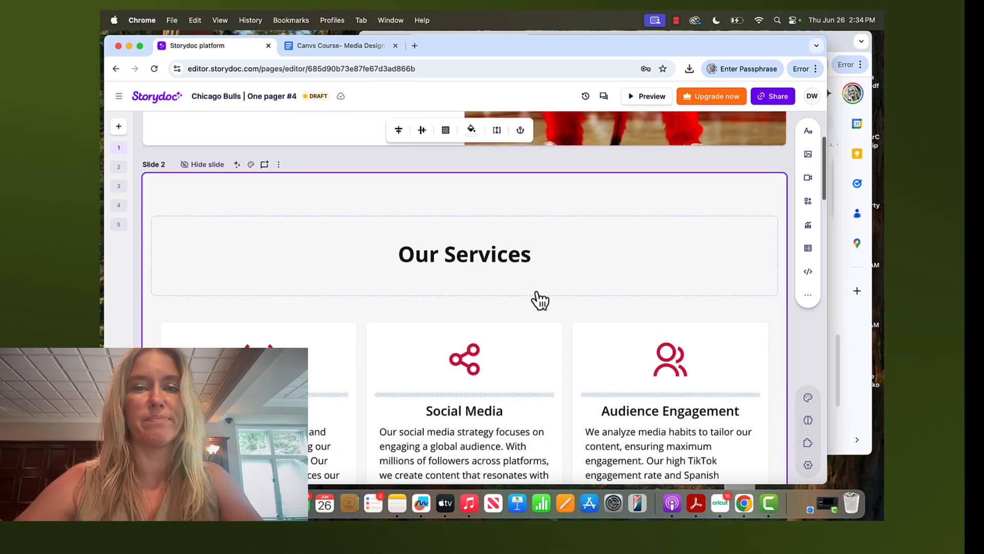
{"action": "scroll", "coordinate": [540, 302], "scroll_direction": "down", "scroll_amount": 15}
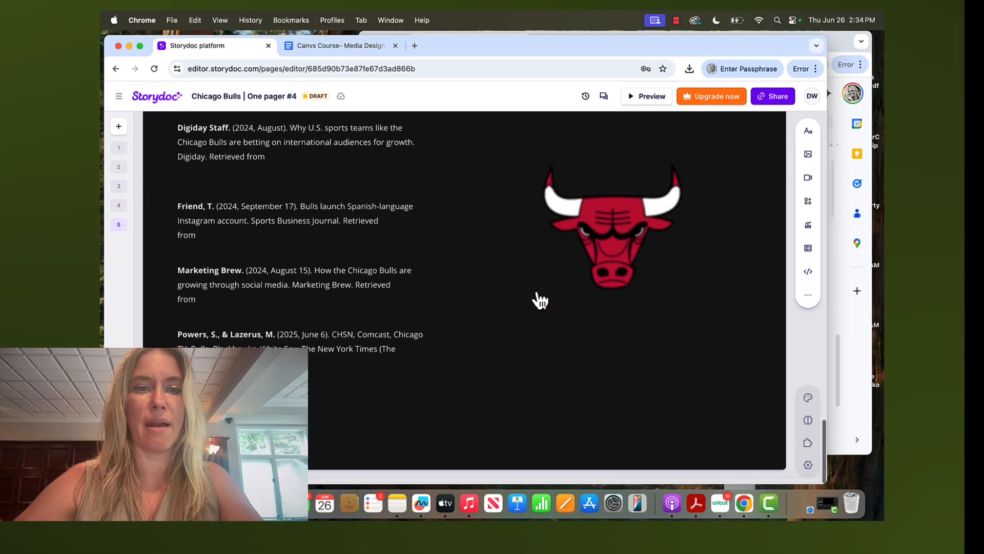
{"action": "scroll", "coordinate": [540, 301], "scroll_direction": "up", "scroll_amount": 20}
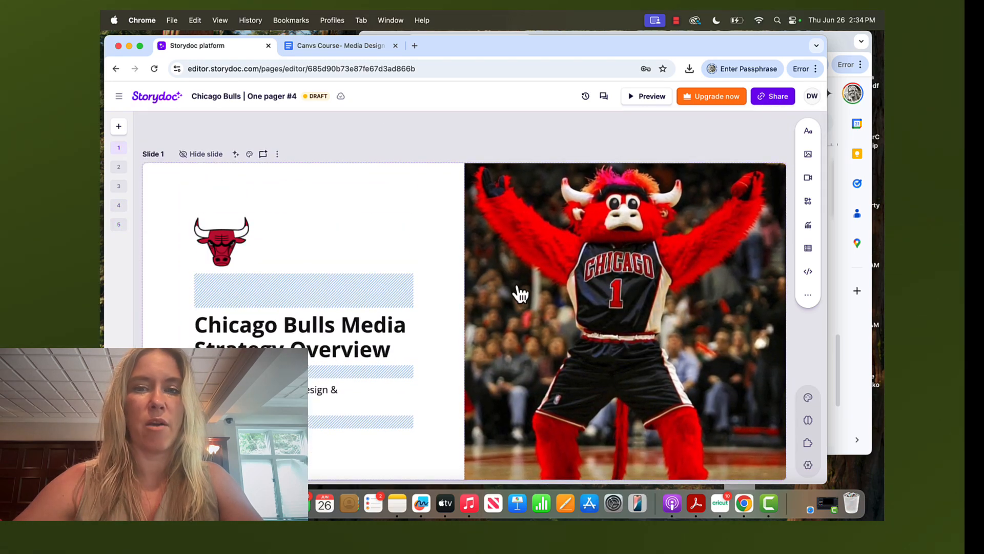
{"action": "scroll", "coordinate": [518, 292], "scroll_direction": "down", "scroll_amount": 20}
{"action": "scroll", "coordinate": [520, 293], "scroll_direction": "down", "scroll_amount": 10}
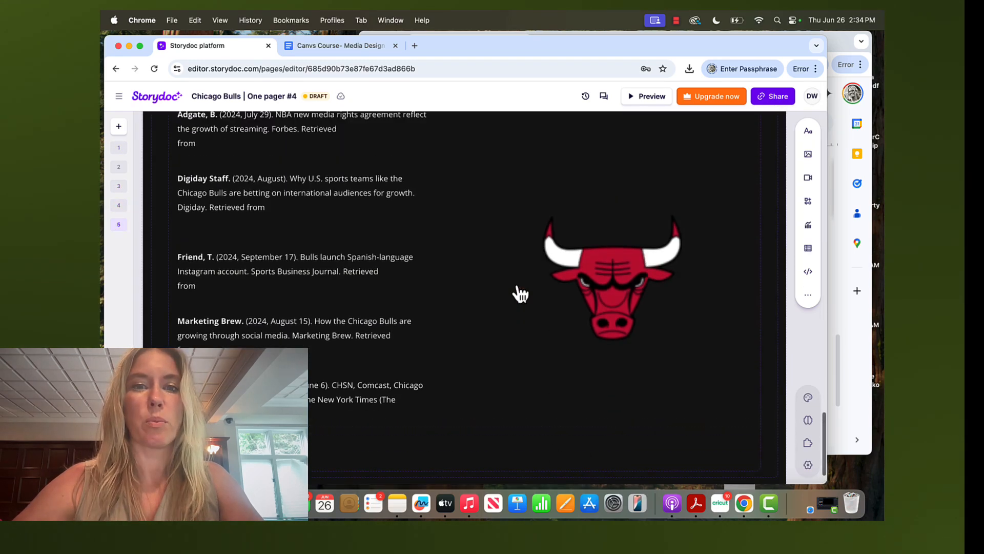
{"action": "scroll", "coordinate": [477, 274], "scroll_direction": "up", "scroll_amount": 10}
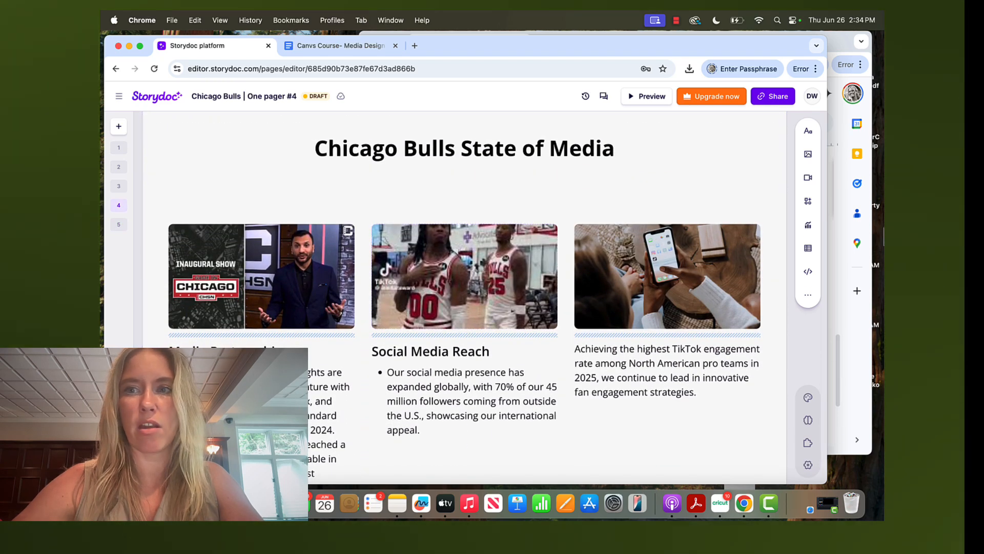
Widen the browser window and check the layout of the Chicago Bulls State of Media slide and the preceding slides
{"action": "left_click_drag", "start_coordinate": [826, 238], "coordinate": [879, 230]}
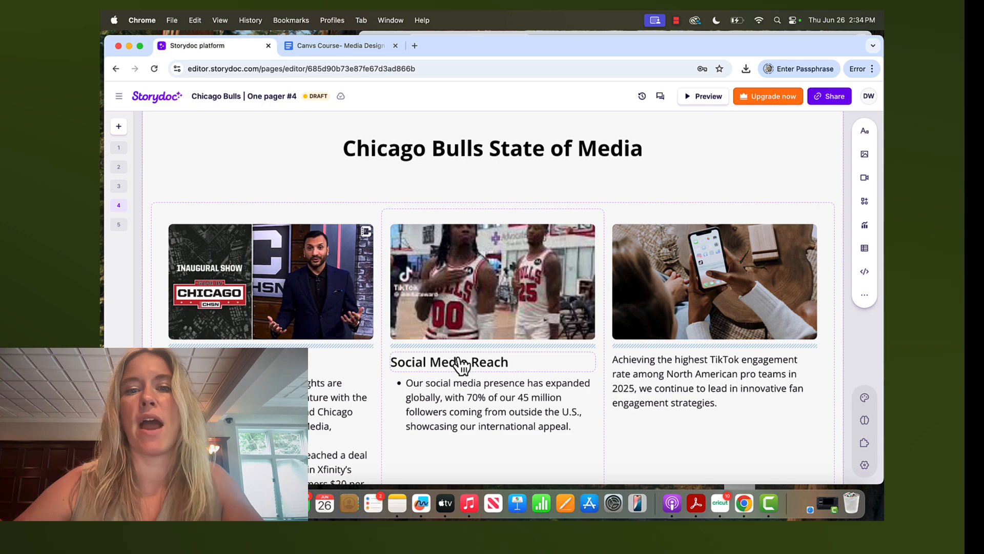
{"action": "scroll", "coordinate": [414, 296], "scroll_direction": "down", "scroll_amount": 3}
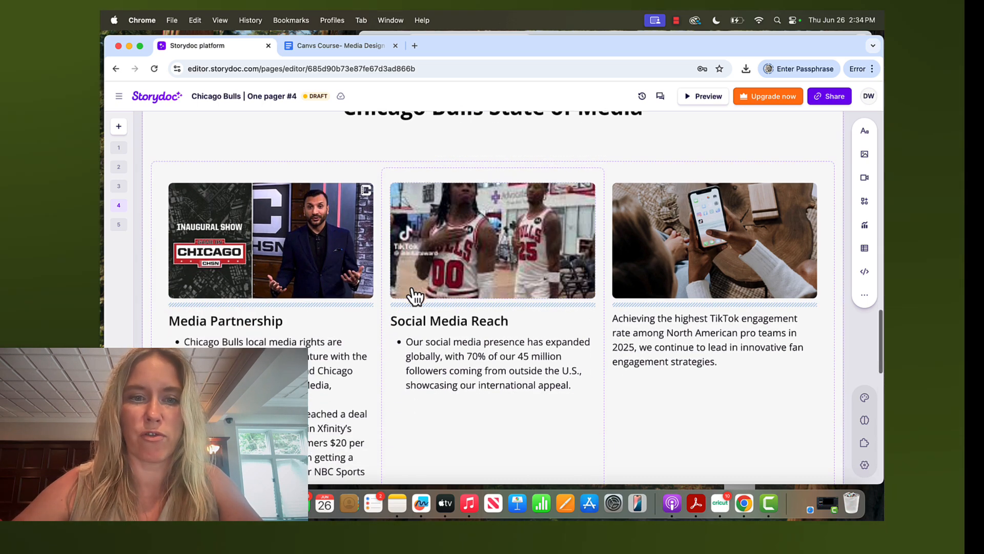
{"action": "scroll", "coordinate": [414, 296], "scroll_direction": "up", "scroll_amount": 5}
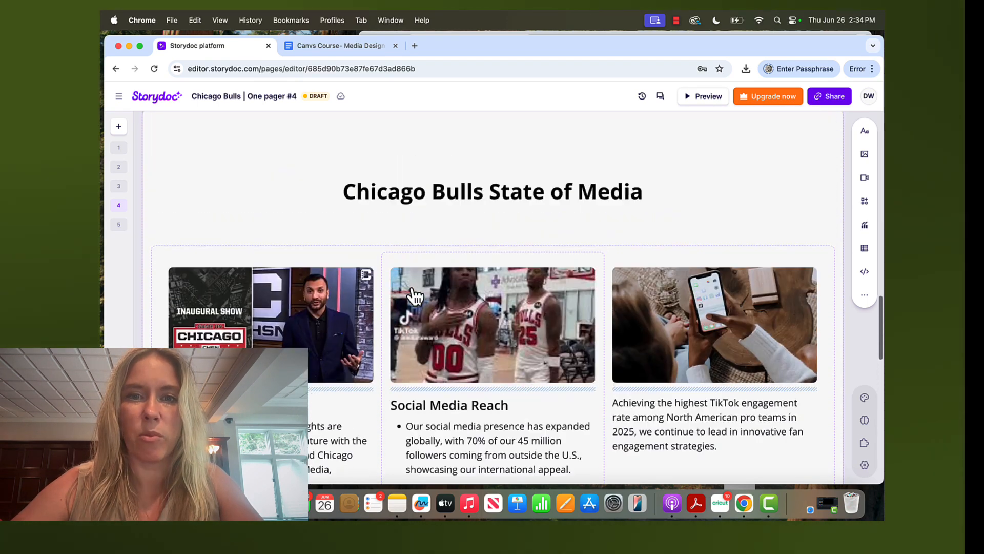
{"action": "scroll", "coordinate": [415, 297], "scroll_direction": "down", "scroll_amount": 3}
{"action": "scroll", "coordinate": [411, 294], "scroll_direction": "up", "scroll_amount": 8}
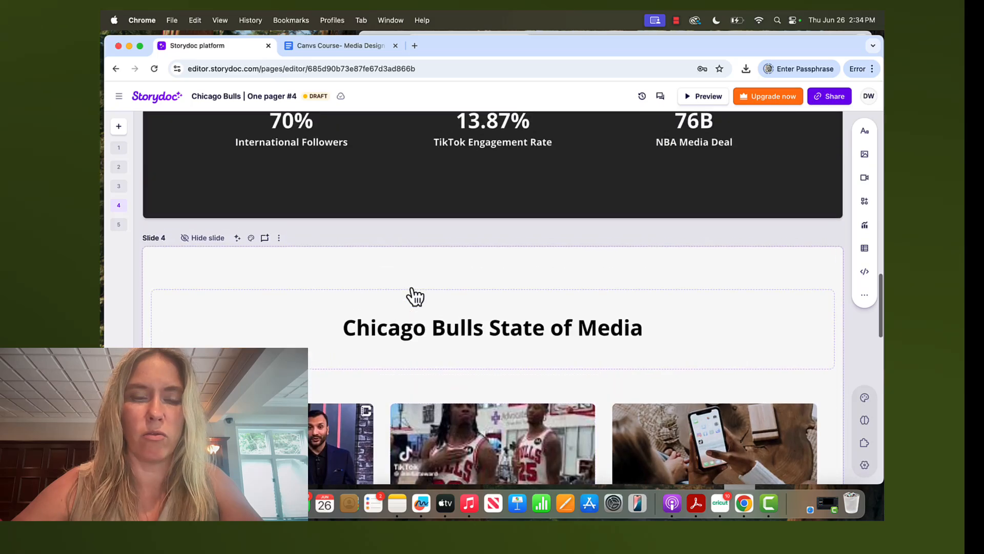
{"action": "scroll", "coordinate": [410, 280], "scroll_direction": "up", "scroll_amount": 15}
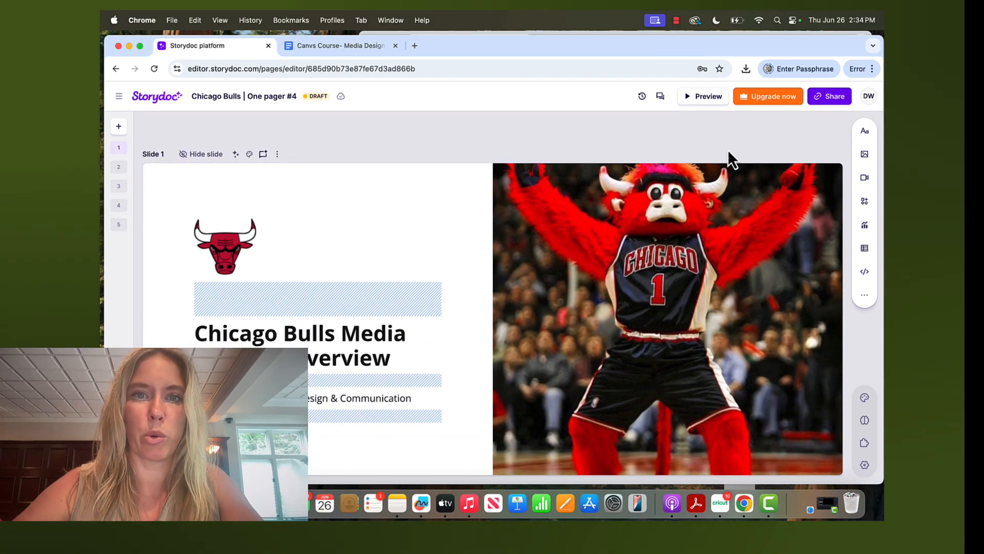
Open the one-pager in desktop preview and examine the cover, Our Services and Chicago Bulls by the Numbers slides
{"action": "left_click", "coordinate": [706, 97]}
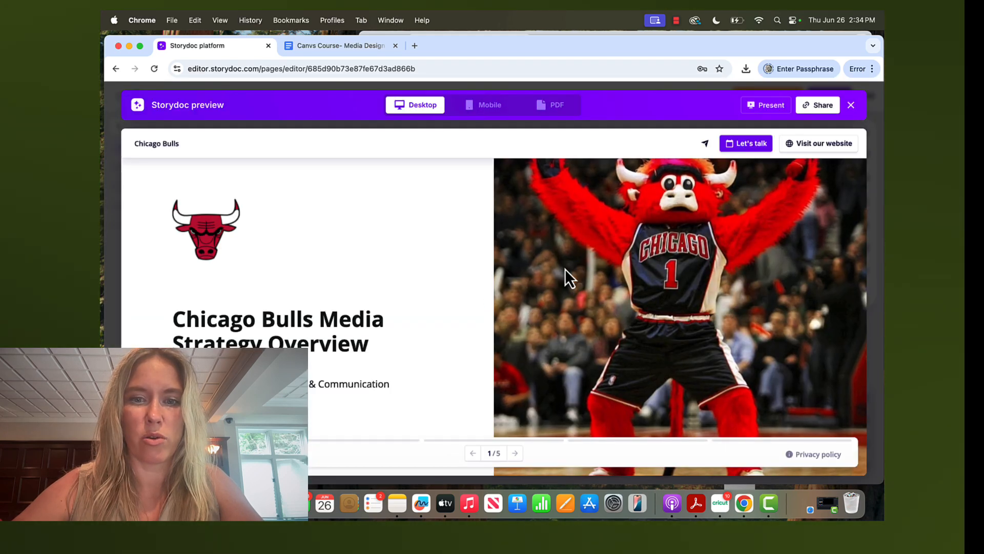
{"action": "left_click", "coordinate": [516, 453]}
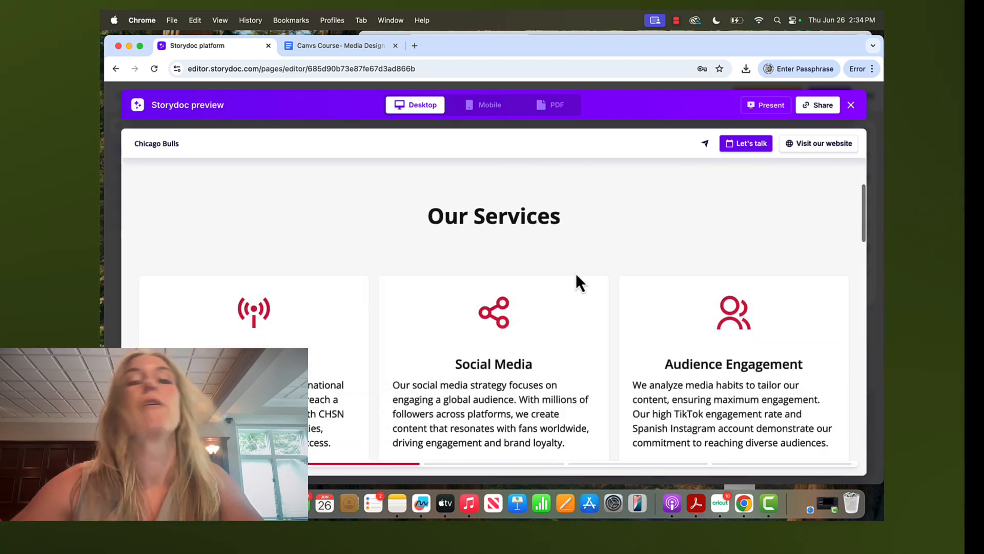
{"action": "scroll", "coordinate": [576, 277], "scroll_direction": "down", "scroll_amount": 3}
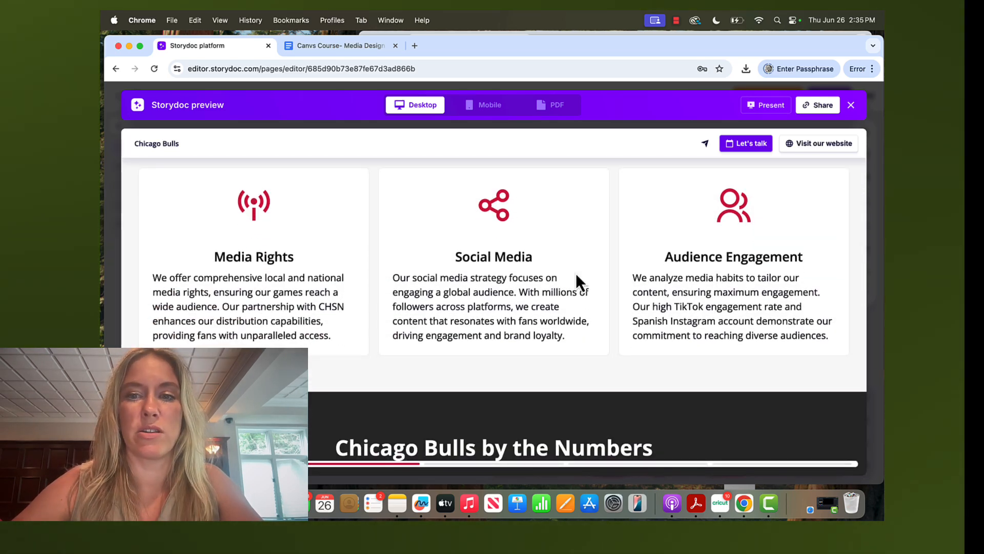
{"action": "scroll", "coordinate": [576, 279], "scroll_direction": "up", "scroll_amount": 3}
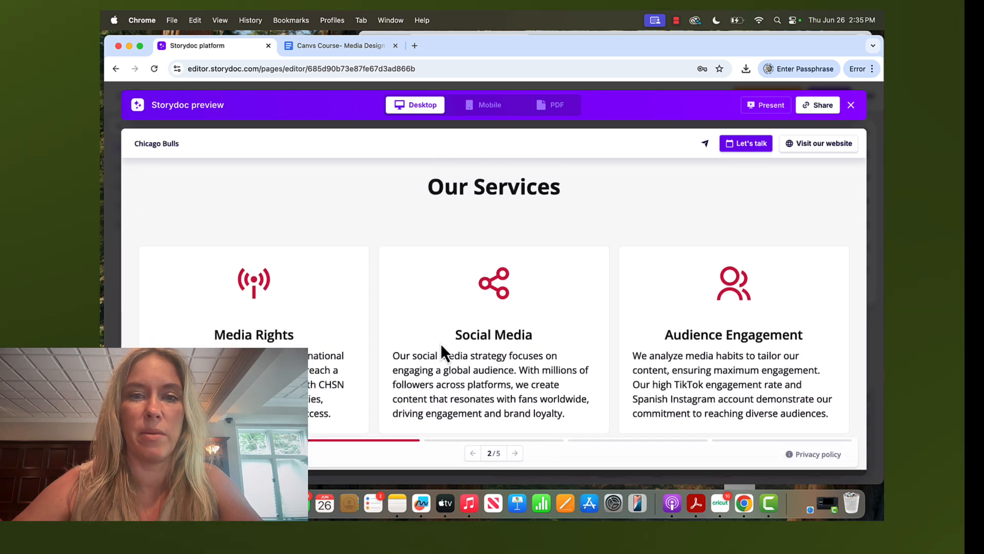
{"action": "scroll", "coordinate": [694, 329], "scroll_direction": "down", "scroll_amount": 5}
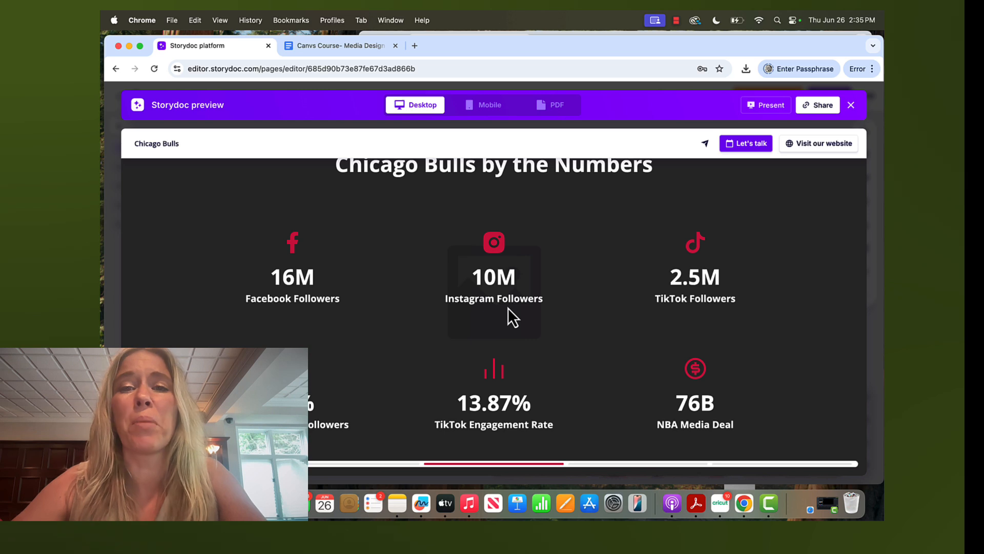
{"action": "scroll", "coordinate": [509, 307], "scroll_direction": "down", "scroll_amount": 2}
{"action": "scroll", "coordinate": [509, 307], "scroll_direction": "up", "scroll_amount": 2}
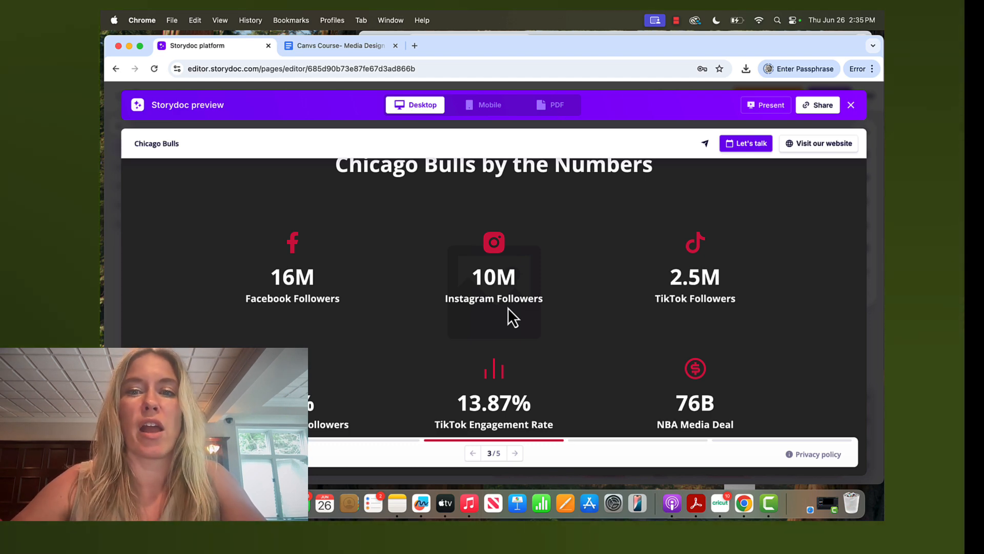
Examine the Chicago Bulls State of Media slide and the source citations in the preview, and return to the cover slide
{"action": "scroll", "coordinate": [508, 308], "scroll_direction": "down", "scroll_amount": 3}
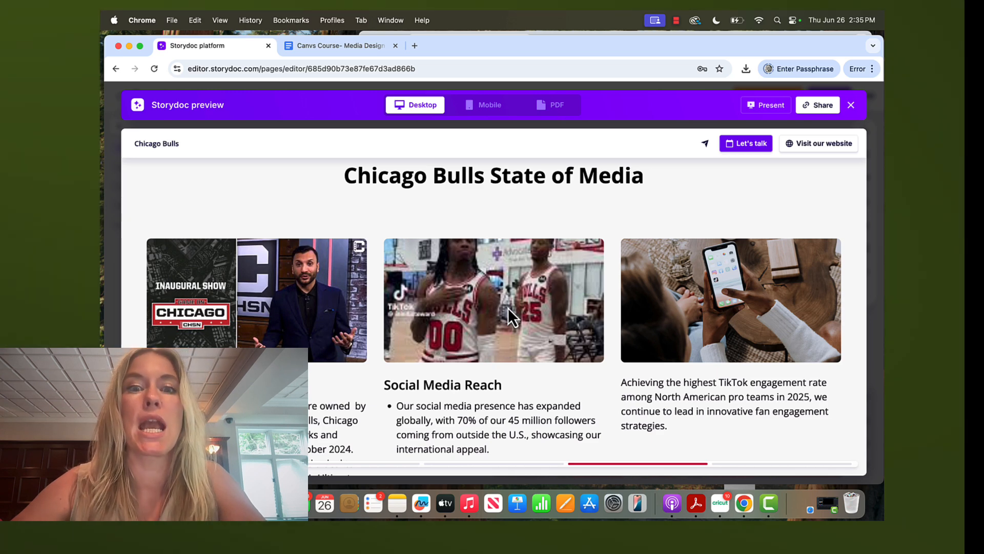
{"action": "scroll", "coordinate": [509, 307], "scroll_direction": "down", "scroll_amount": 5}
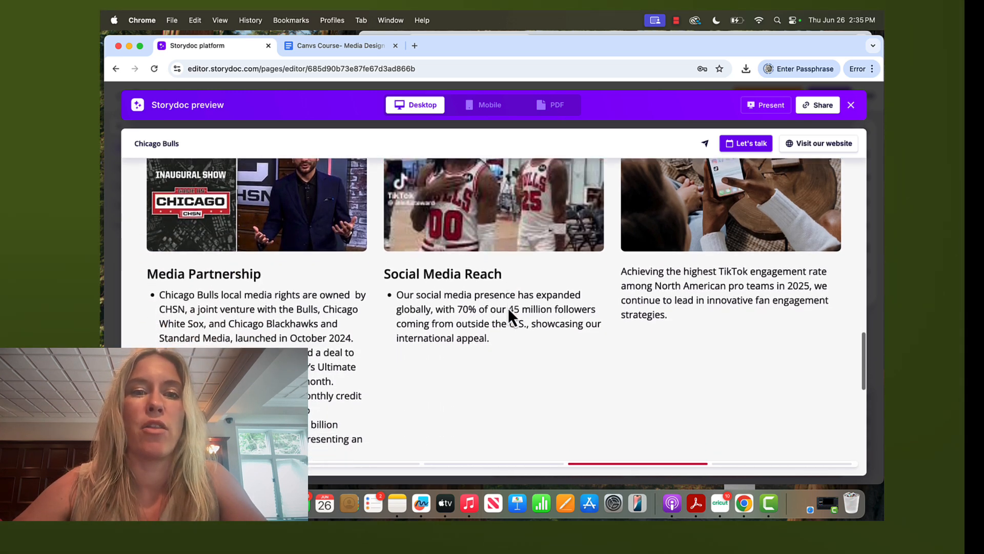
{"action": "scroll", "coordinate": [509, 308], "scroll_direction": "down", "scroll_amount": 4}
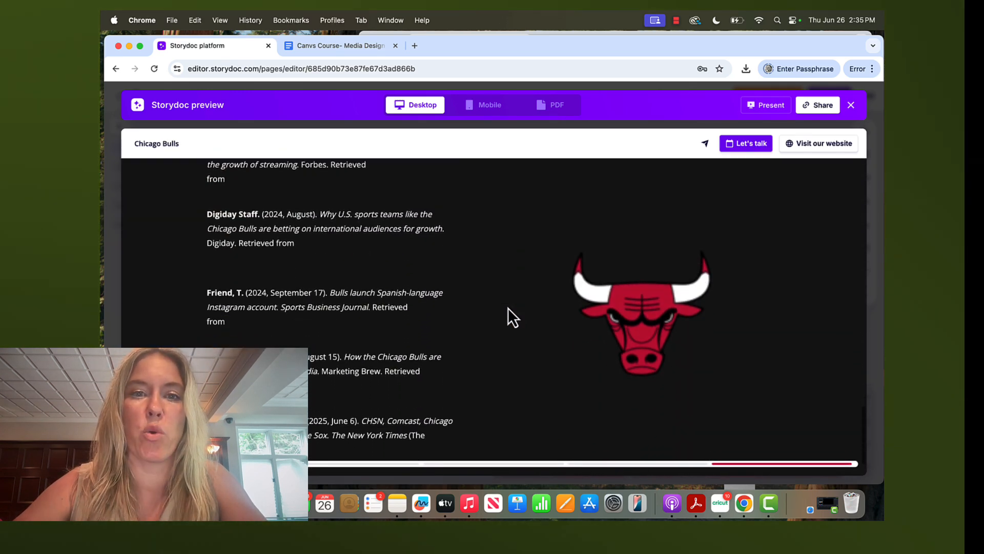
{"action": "scroll", "coordinate": [509, 307], "scroll_direction": "up", "scroll_amount": 2}
{"action": "scroll", "coordinate": [508, 308], "scroll_direction": "down", "scroll_amount": 2}
{"action": "scroll", "coordinate": [509, 308], "scroll_direction": "up", "scroll_amount": 5}
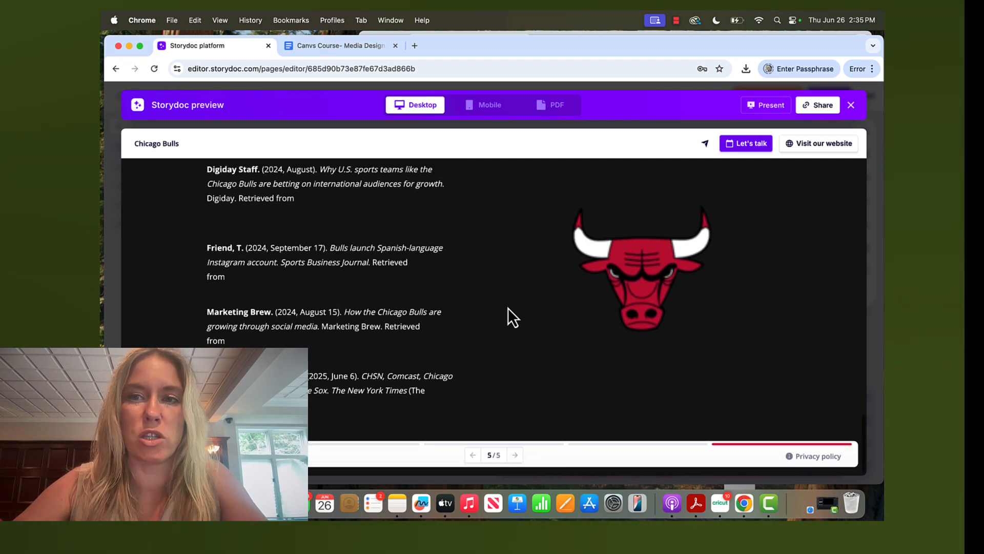
{"action": "scroll", "coordinate": [509, 308], "scroll_direction": "up", "scroll_amount": 5}
{"action": "scroll", "coordinate": [508, 308], "scroll_direction": "down", "scroll_amount": 8}
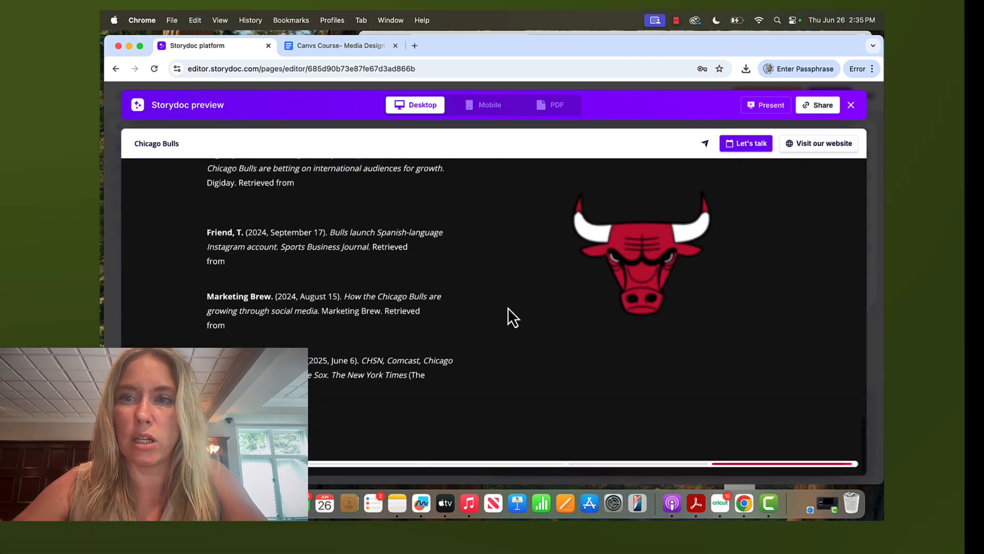
{"action": "scroll", "coordinate": [508, 308], "scroll_direction": "up", "scroll_amount": 6}
{"action": "scroll", "coordinate": [509, 308], "scroll_direction": "up", "scroll_amount": 10}
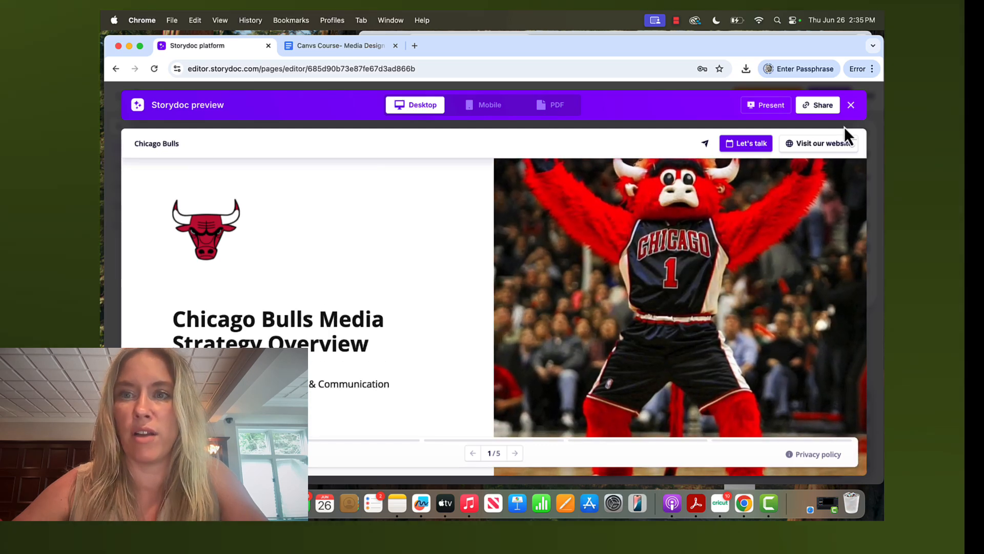
Leave the preview and copy the live share link of the Chicago Bulls one-pager
{"action": "left_click", "coordinate": [851, 106]}
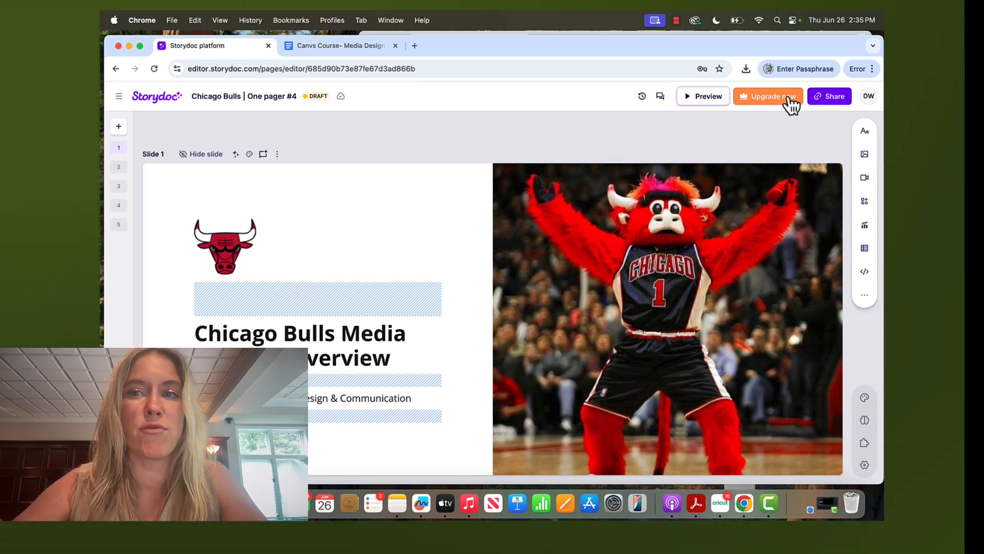
{"action": "left_click", "coordinate": [836, 101]}
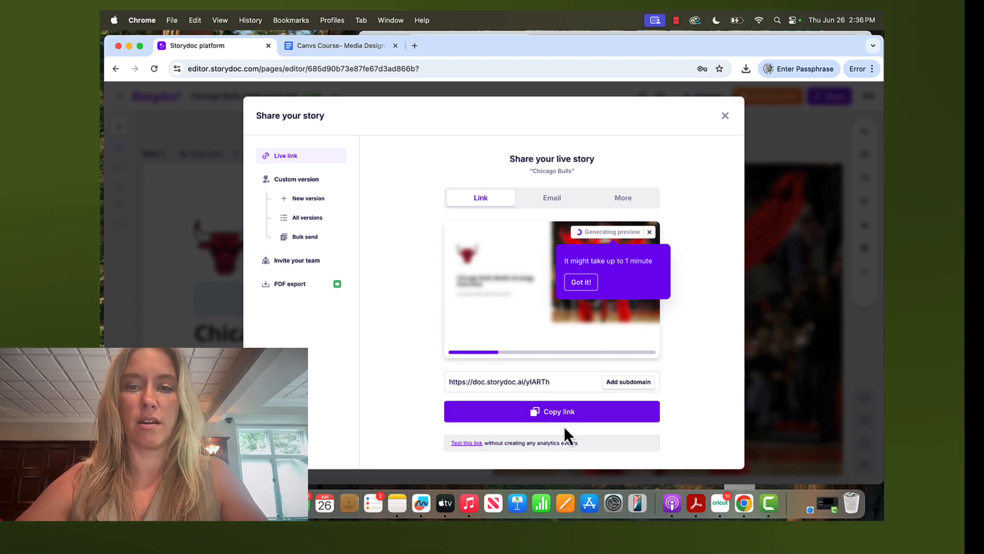
{"action": "left_click", "coordinate": [593, 421]}
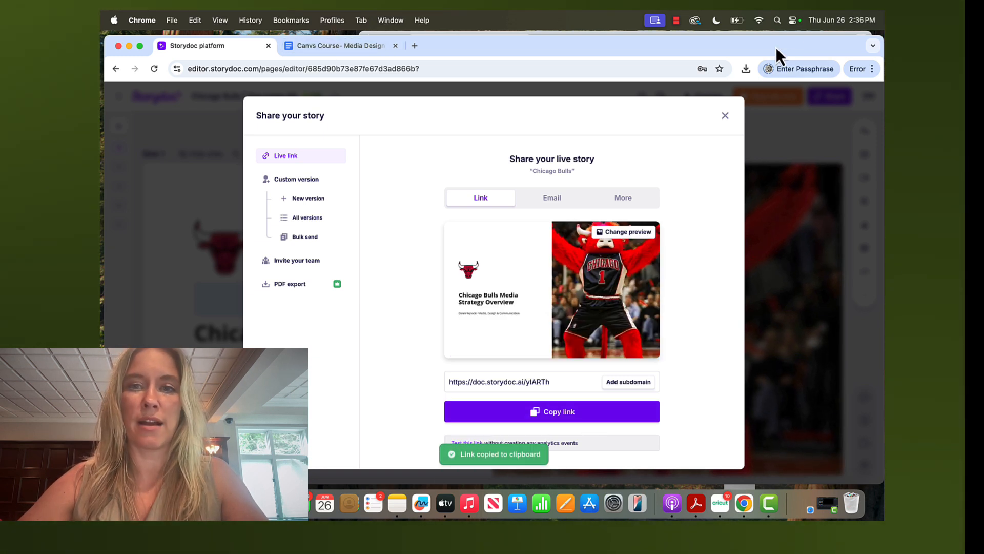
Switch to the Pitch Deck Example Google Doc and add "Link to presentation:" with the copied Storydoc link below the sources
{"action": "left_click_drag", "start_coordinate": [777, 45], "coordinate": [660, 41]}
{"action": "left_click", "coordinate": [820, 323]}
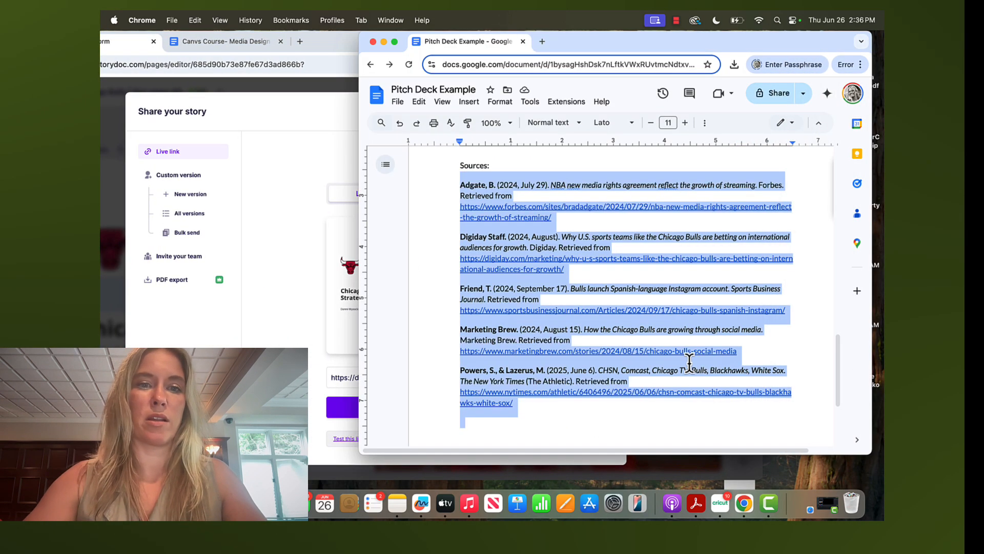
{"action": "scroll", "coordinate": [689, 363], "scroll_direction": "down", "scroll_amount": 5}
{"action": "left_click", "coordinate": [521, 333]}
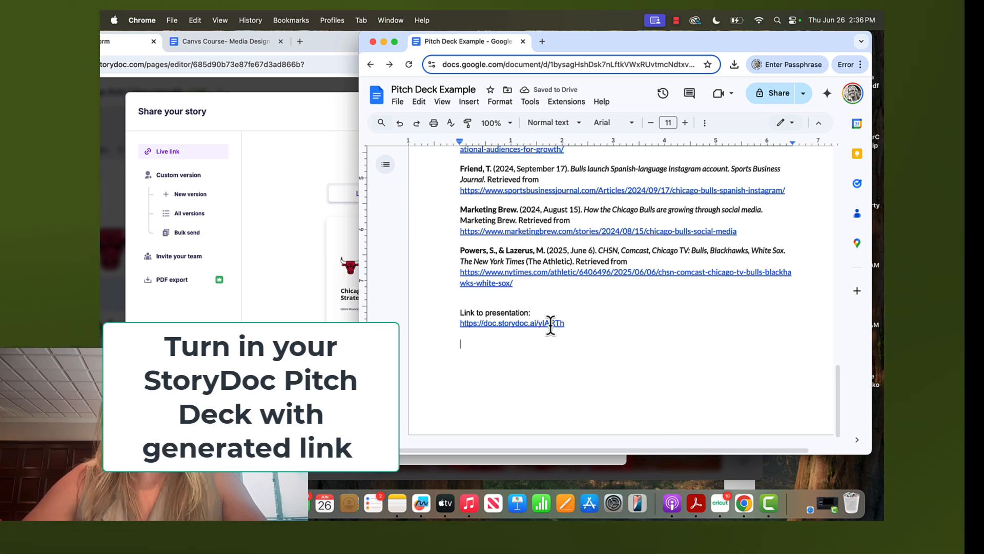
Insert blank lines and a dashed divider between the presentation prompt and the Local and National Media Rights Summarized heading
{"action": "scroll", "coordinate": [551, 324], "scroll_direction": "up", "scroll_amount": 10}
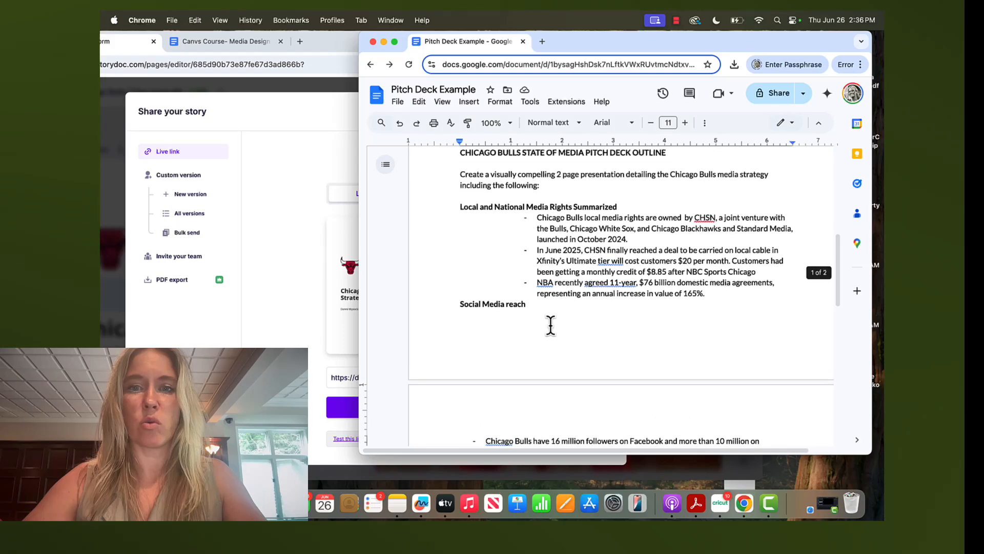
{"action": "scroll", "coordinate": [551, 326], "scroll_direction": "up", "scroll_amount": 7}
{"action": "scroll", "coordinate": [615, 301], "scroll_direction": "down", "scroll_amount": 4}
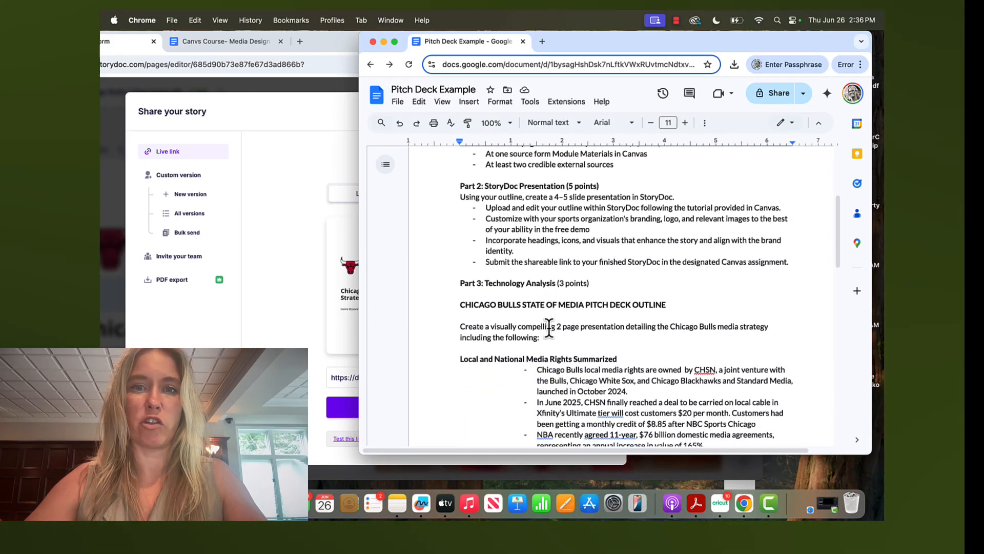
{"action": "scroll", "coordinate": [556, 328], "scroll_direction": "down", "scroll_amount": 4}
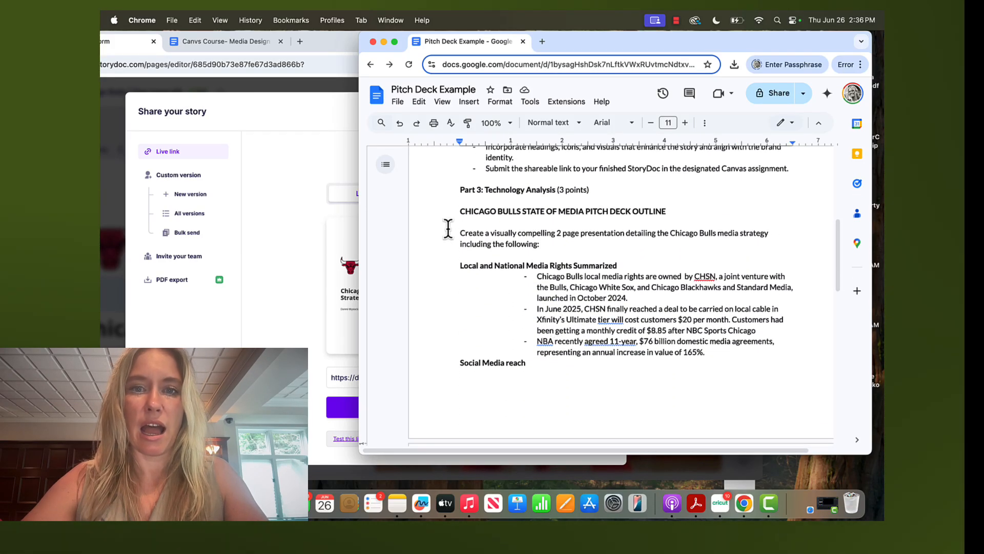
{"action": "left_click_drag", "start_coordinate": [460, 201], "coordinate": [661, 235]}
{"action": "left_click", "coordinate": [622, 254]}
{"action": "key", "text": "Return"}
{"action": "key", "text": "Return"}
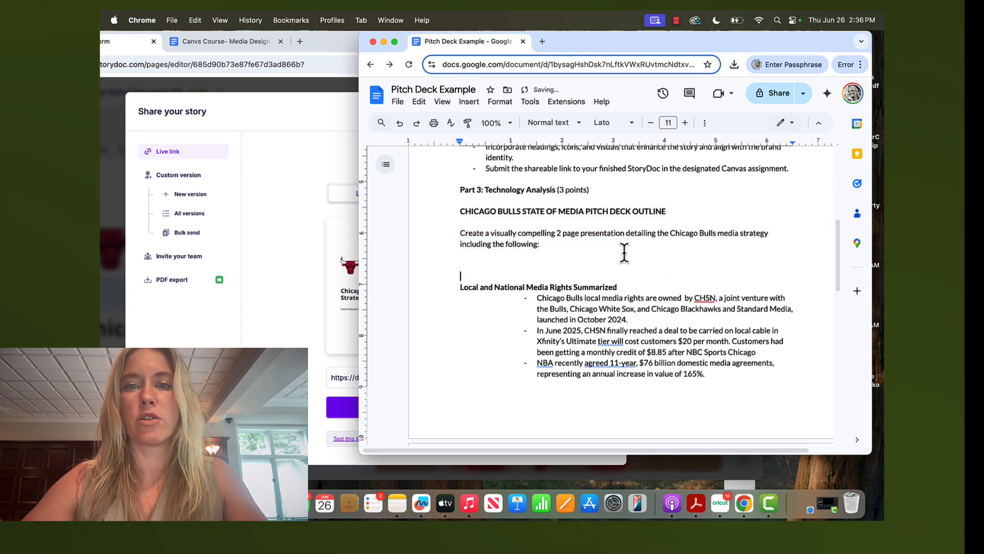
{"action": "key", "text": "Return"}
{"action": "type", "text": "---"}
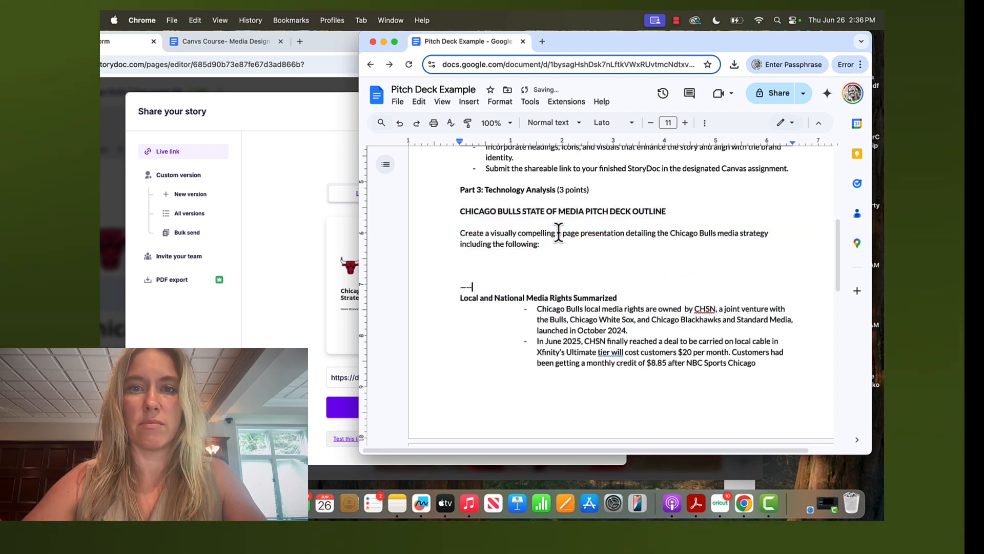
Highlight the prompt paragraph under the pitch deck outline heading and add a blank line after Part 3: Technology Analysis
{"action": "left_click_drag", "start_coordinate": [542, 245], "coordinate": [455, 223]}
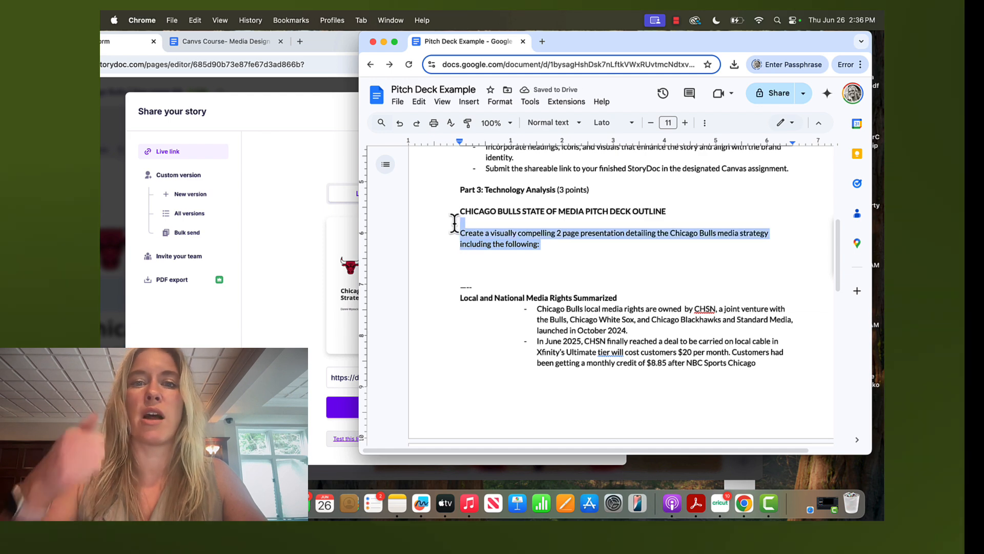
{"action": "scroll", "coordinate": [454, 224], "scroll_direction": "up", "scroll_amount": 1}
{"action": "left_click", "coordinate": [608, 205]}
{"action": "key", "text": "Return"}
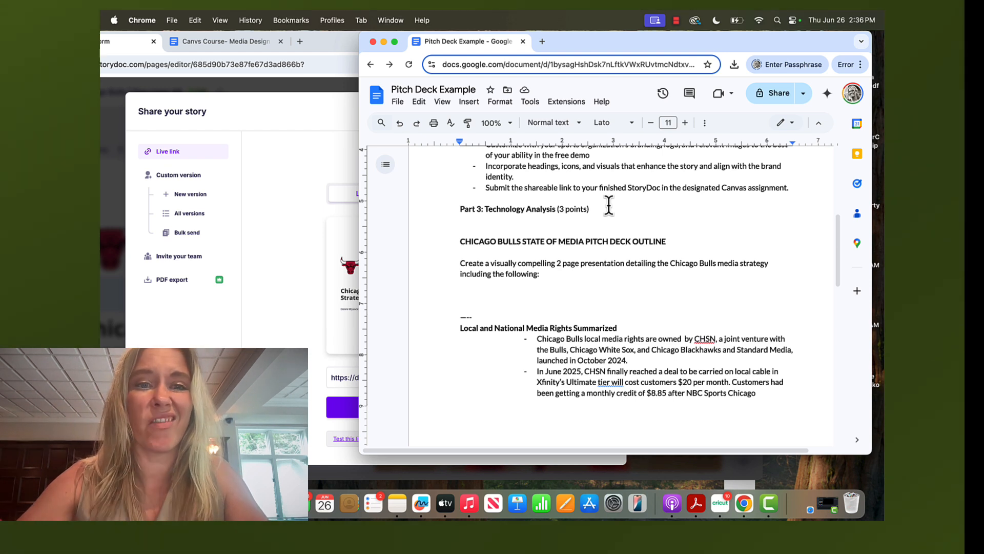
Switch back to Storydoc, close the share dialog and move the browser window so the slide editor is in view
{"action": "left_click", "coordinate": [318, 308]}
{"action": "left_click", "coordinate": [607, 112]}
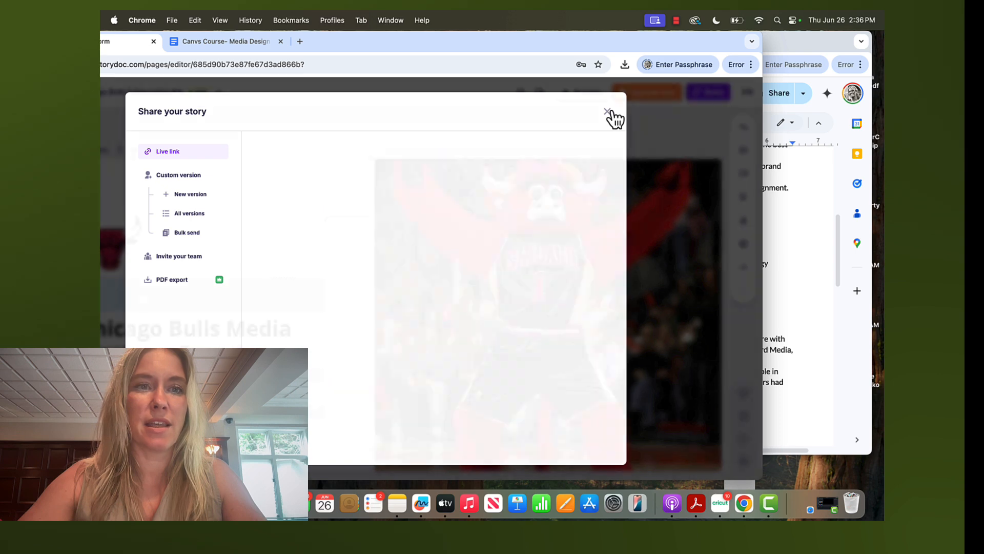
{"action": "left_click_drag", "start_coordinate": [458, 36], "coordinate": [598, 13]}
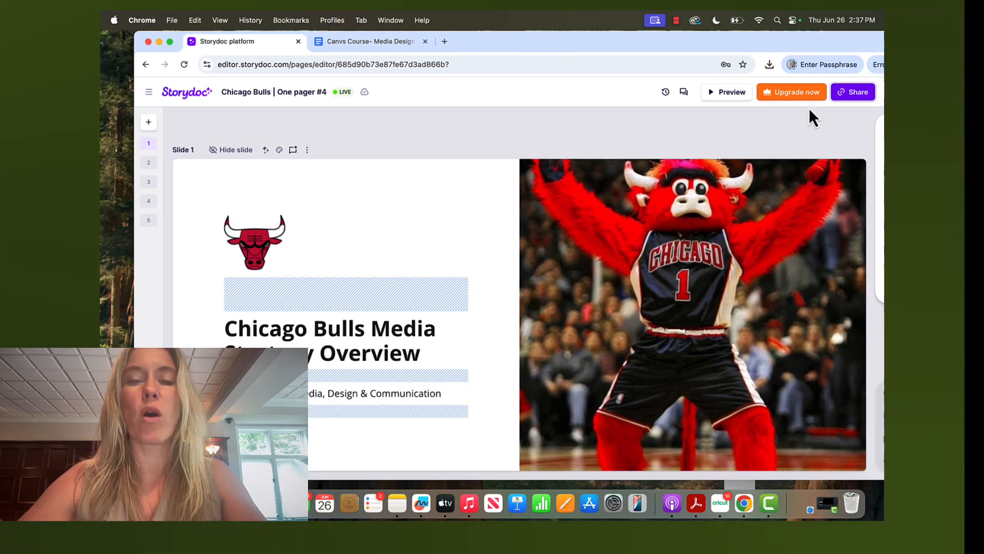
Review the Our Services and Chicago Bulls by the Numbers slides in the editor
{"action": "scroll", "coordinate": [355, 290], "scroll_direction": "down", "scroll_amount": 10}
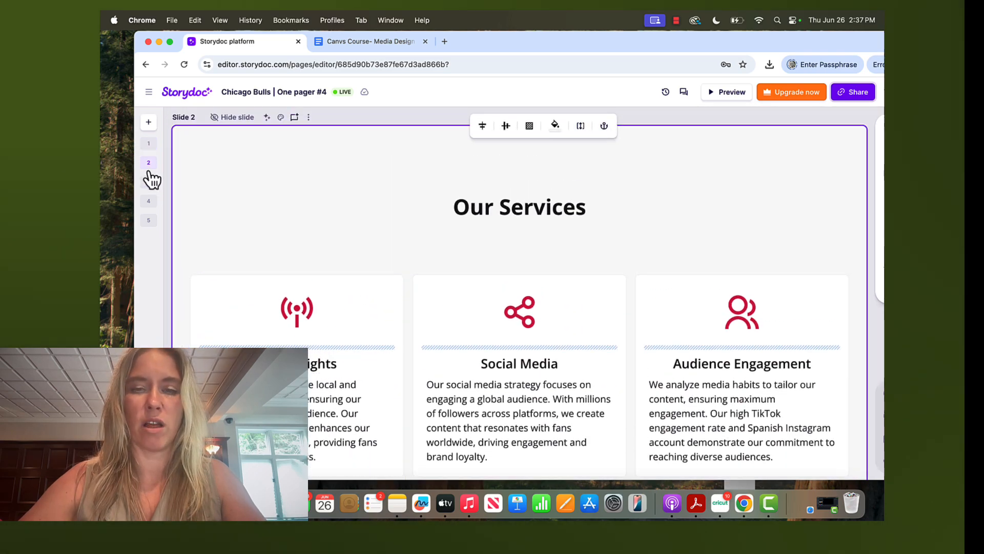
{"action": "mouse_move", "coordinate": [149, 173]}
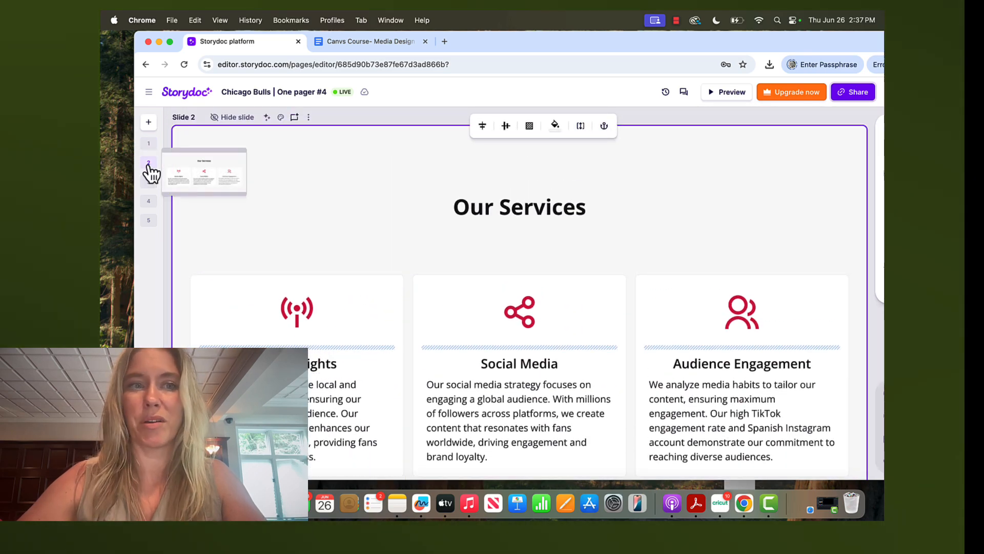
{"action": "scroll", "coordinate": [150, 173], "scroll_direction": "down", "scroll_amount": 2}
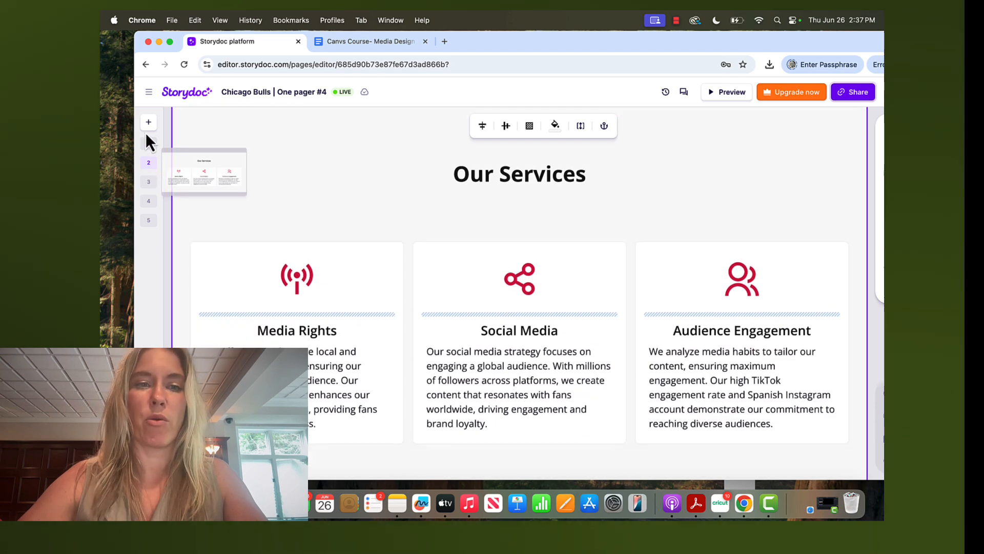
{"action": "left_click", "coordinate": [150, 188]}
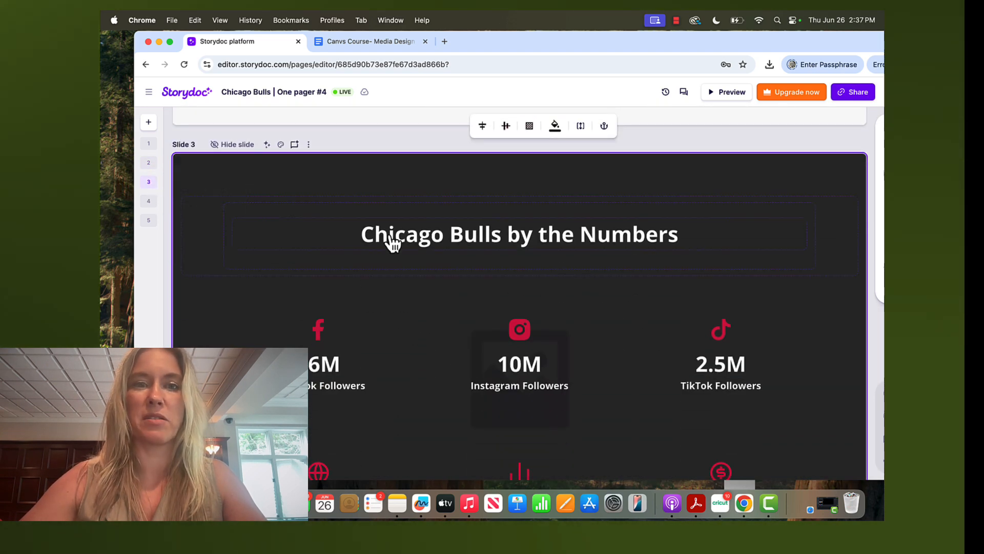
{"action": "scroll", "coordinate": [612, 261], "scroll_direction": "down", "scroll_amount": 1}
{"action": "scroll", "coordinate": [482, 262], "scroll_direction": "down", "scroll_amount": 5}
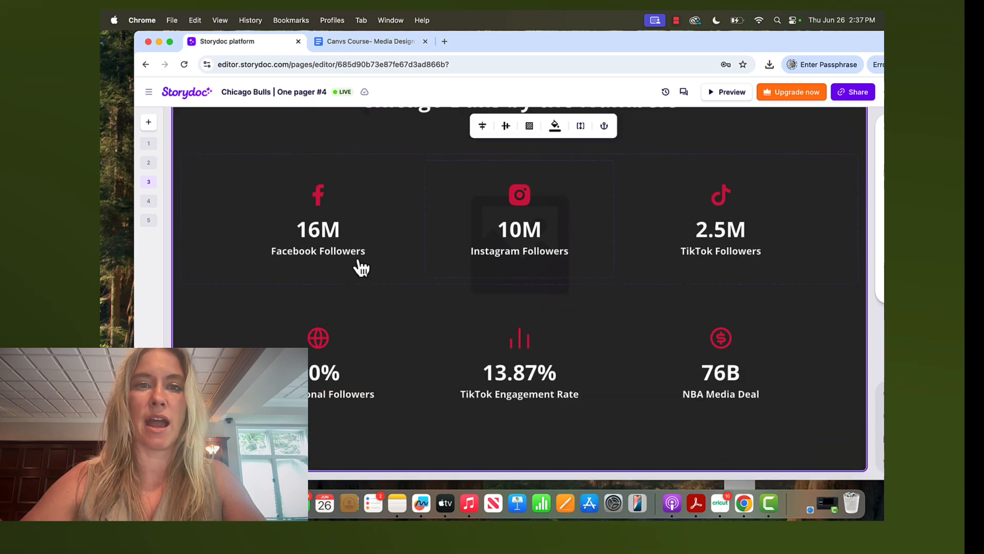
Examine the Chicago Bulls State of Media slide's images and text, return to the cover slide and reposition the browser window
{"action": "left_click", "coordinate": [149, 202]}
{"action": "scroll", "coordinate": [395, 342], "scroll_direction": "down", "scroll_amount": 5}
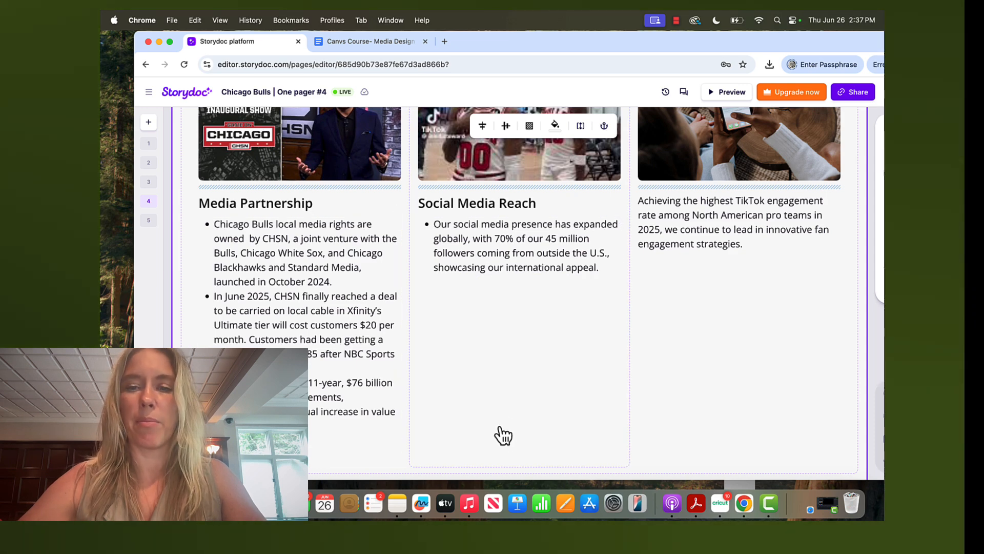
{"action": "scroll", "coordinate": [664, 251], "scroll_direction": "up", "scroll_amount": 2}
{"action": "scroll", "coordinate": [665, 251], "scroll_direction": "up", "scroll_amount": 4}
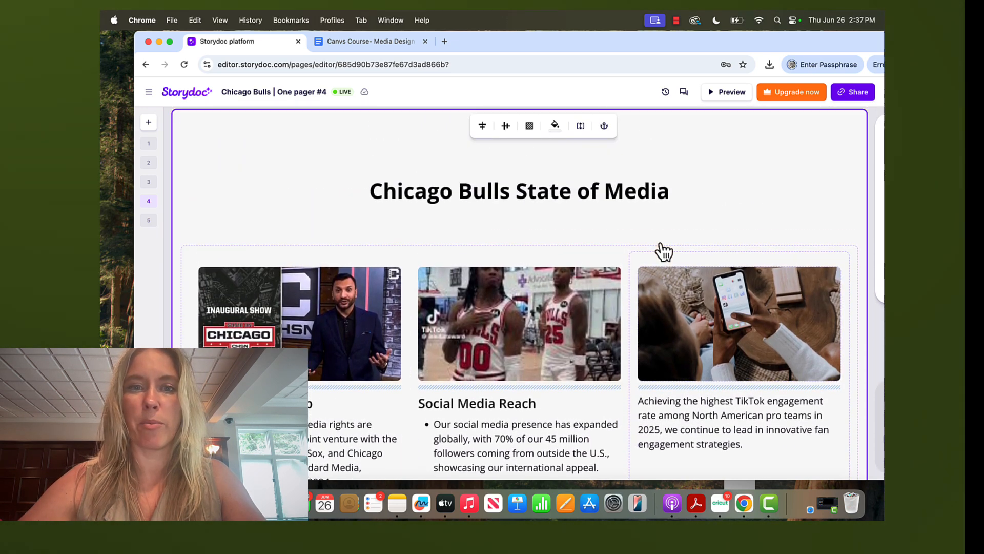
{"action": "scroll", "coordinate": [664, 251], "scroll_direction": "down", "scroll_amount": 1}
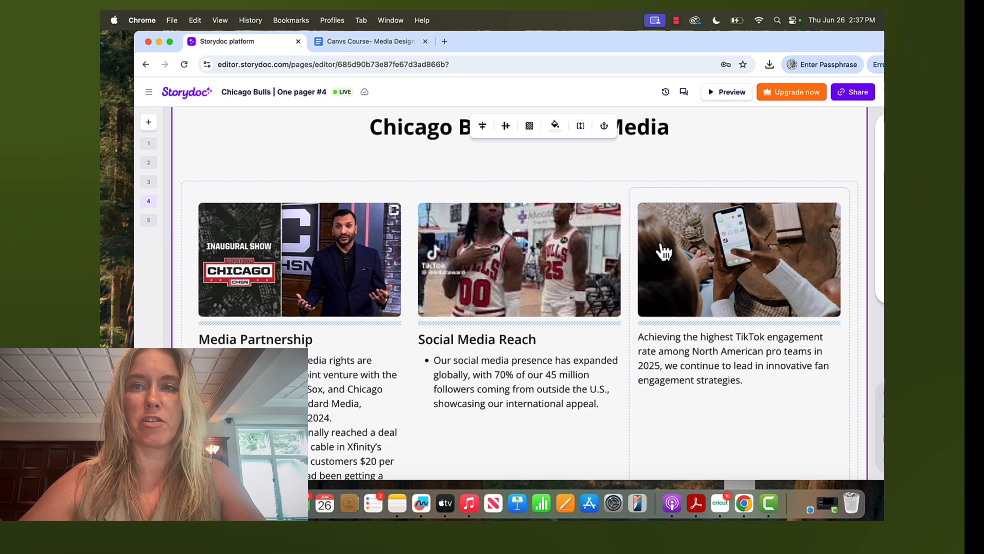
{"action": "scroll", "coordinate": [665, 251], "scroll_direction": "down", "scroll_amount": 5}
{"action": "scroll", "coordinate": [661, 251], "scroll_direction": "up", "scroll_amount": 6}
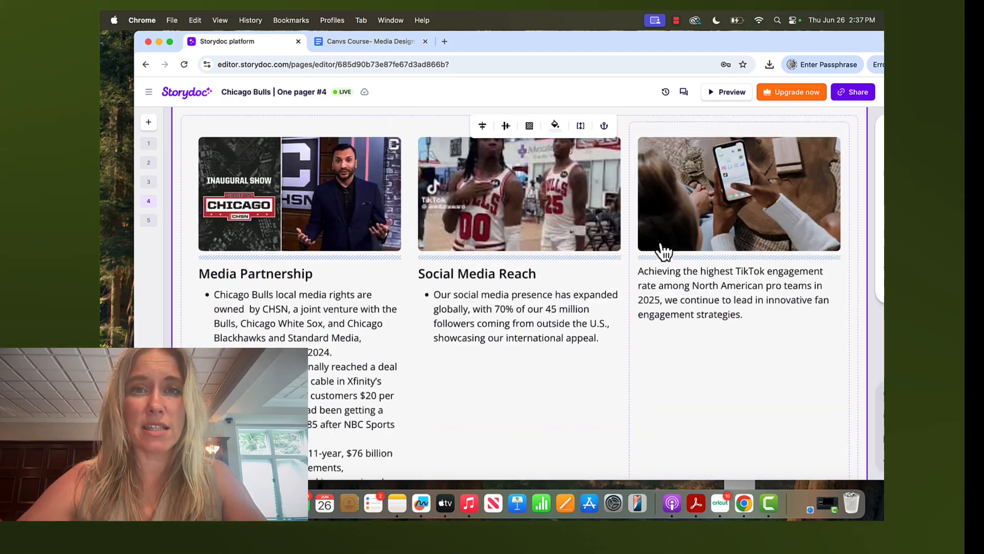
{"action": "scroll", "coordinate": [664, 251], "scroll_direction": "up", "scroll_amount": 15}
{"action": "scroll", "coordinate": [665, 254], "scroll_direction": "down", "scroll_amount": 3}
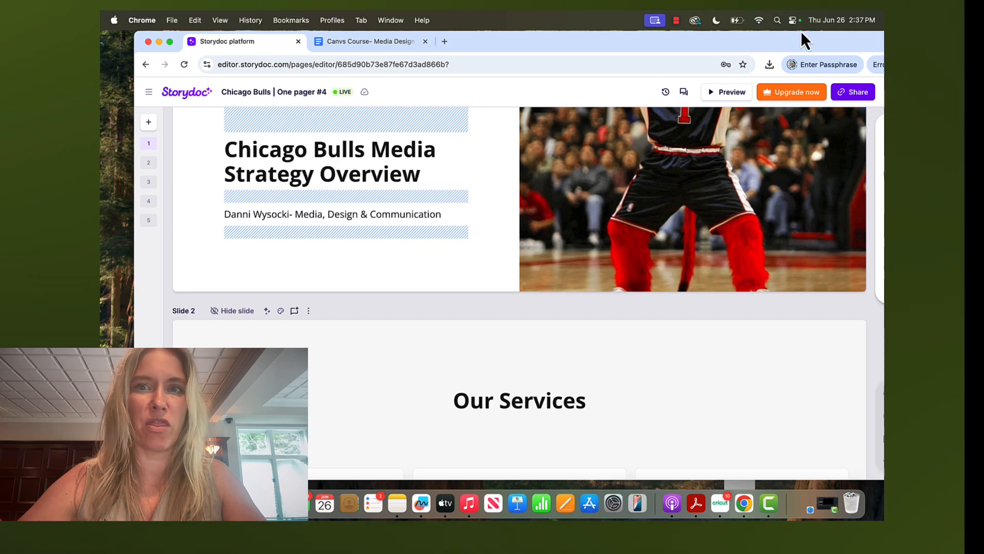
{"action": "left_click_drag", "start_coordinate": [797, 41], "coordinate": [757, 22]}
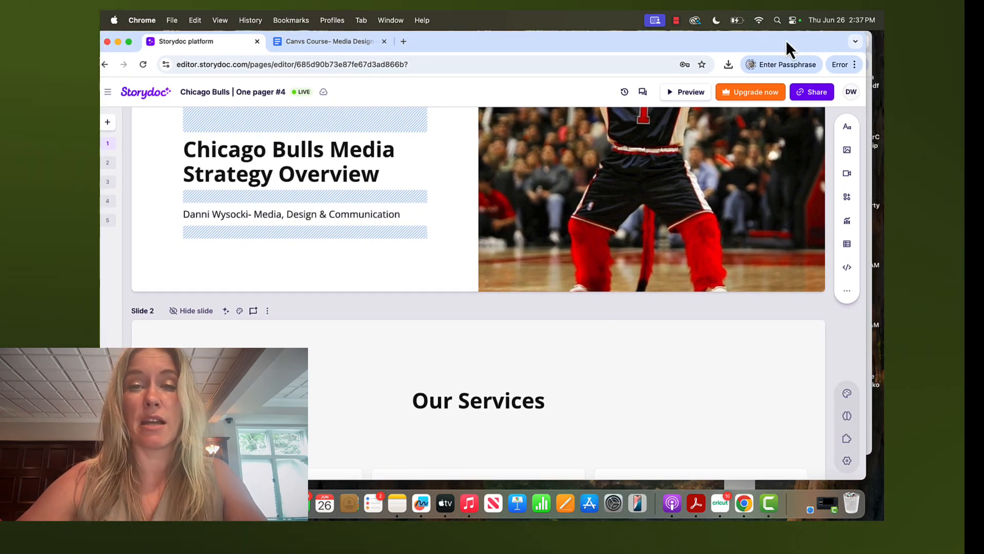